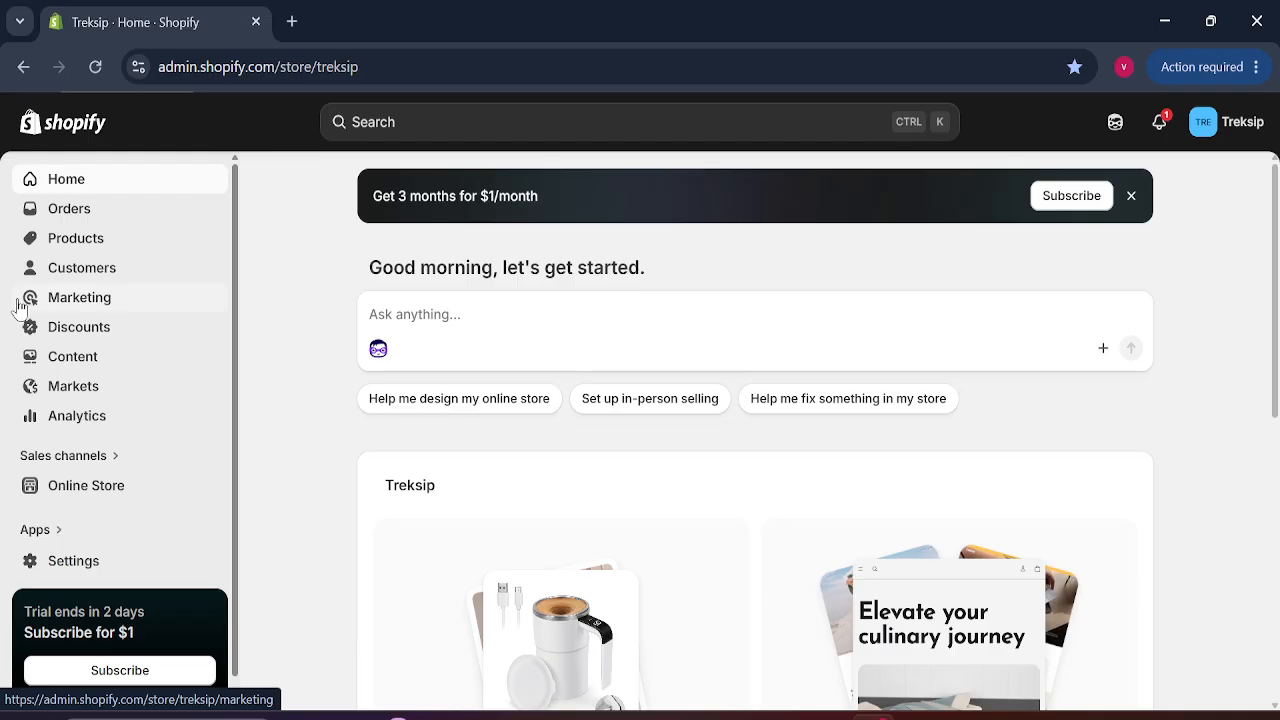
Check the store's alerts from the admin home page and close them again.
{"action": "left_click", "coordinate": [1160, 125]}
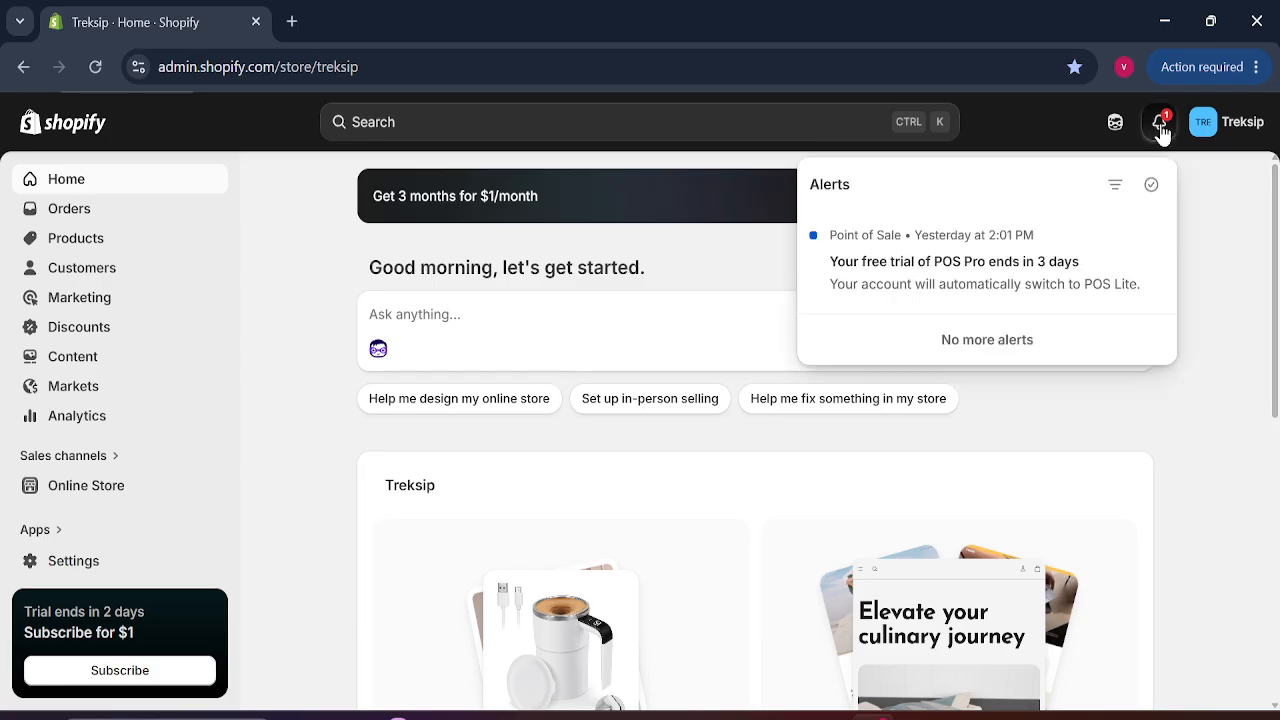
{"action": "left_click", "coordinate": [319, 237]}
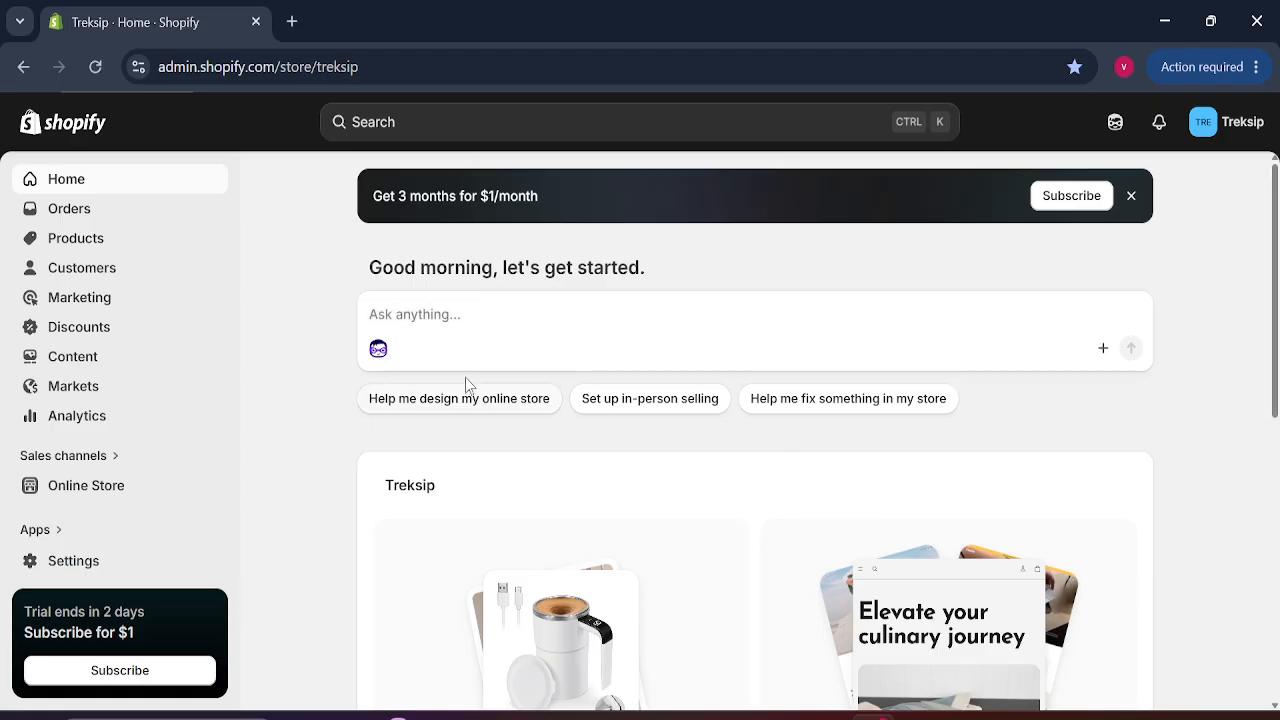
{"action": "left_click_drag", "start_coordinate": [366, 272], "coordinate": [670, 270]}
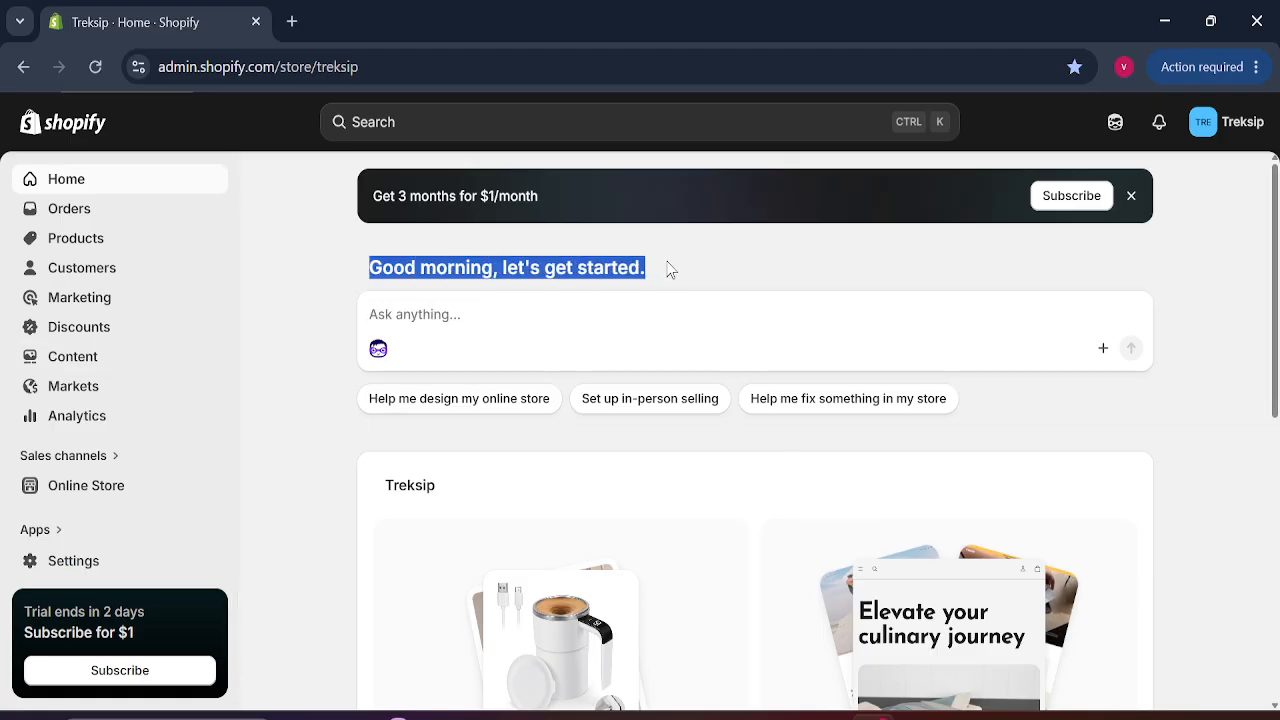
{"action": "left_click", "coordinate": [318, 328]}
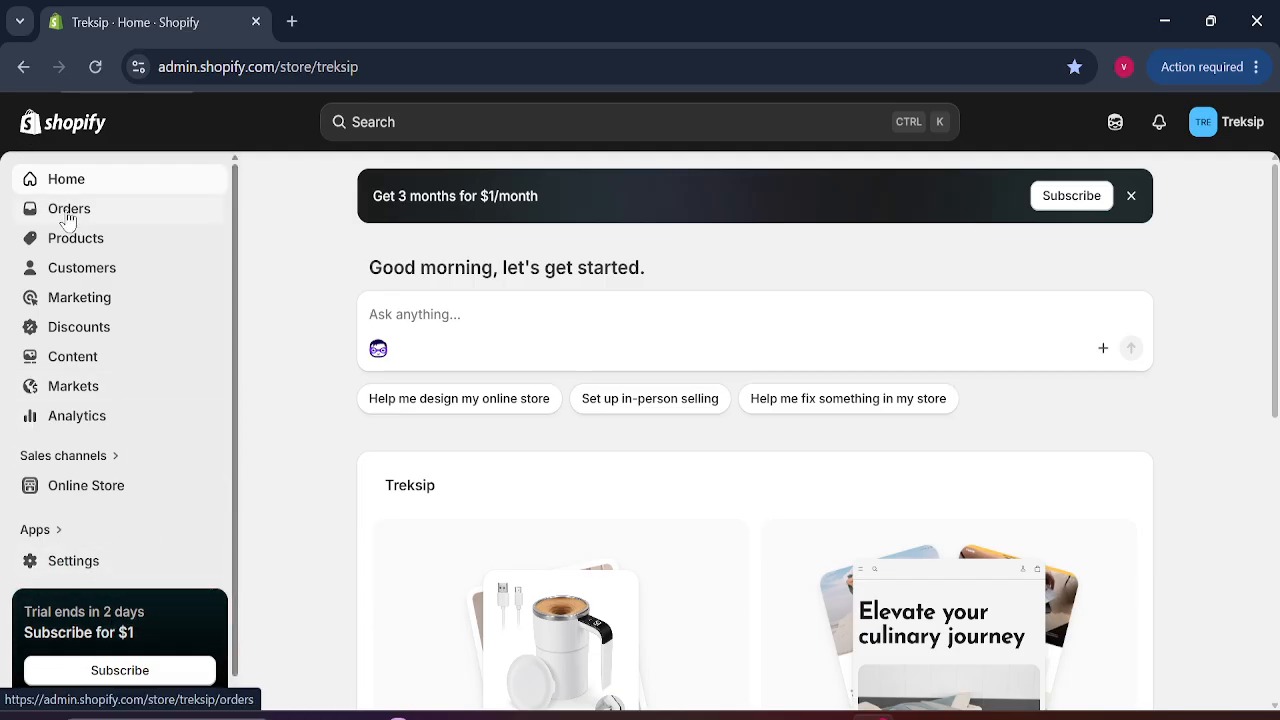
Open the General page of the store settings.
{"action": "left_click", "coordinate": [84, 566]}
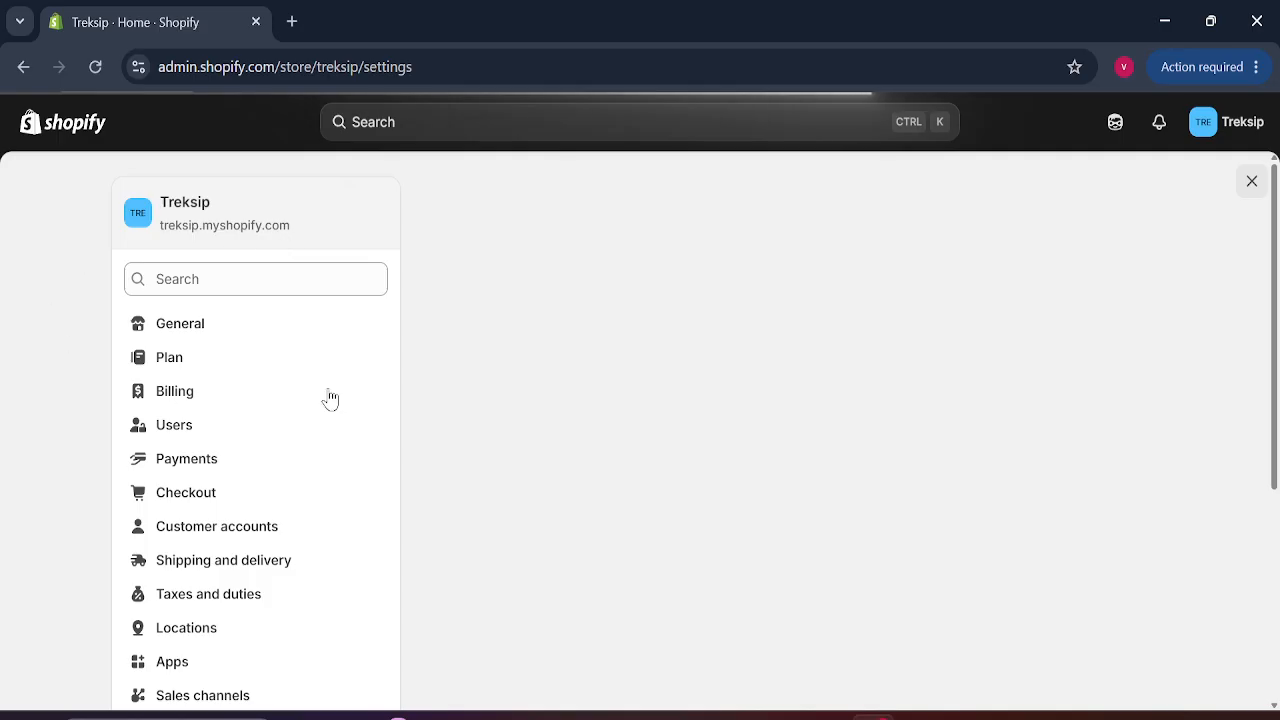
{"action": "left_click", "coordinate": [300, 325]}
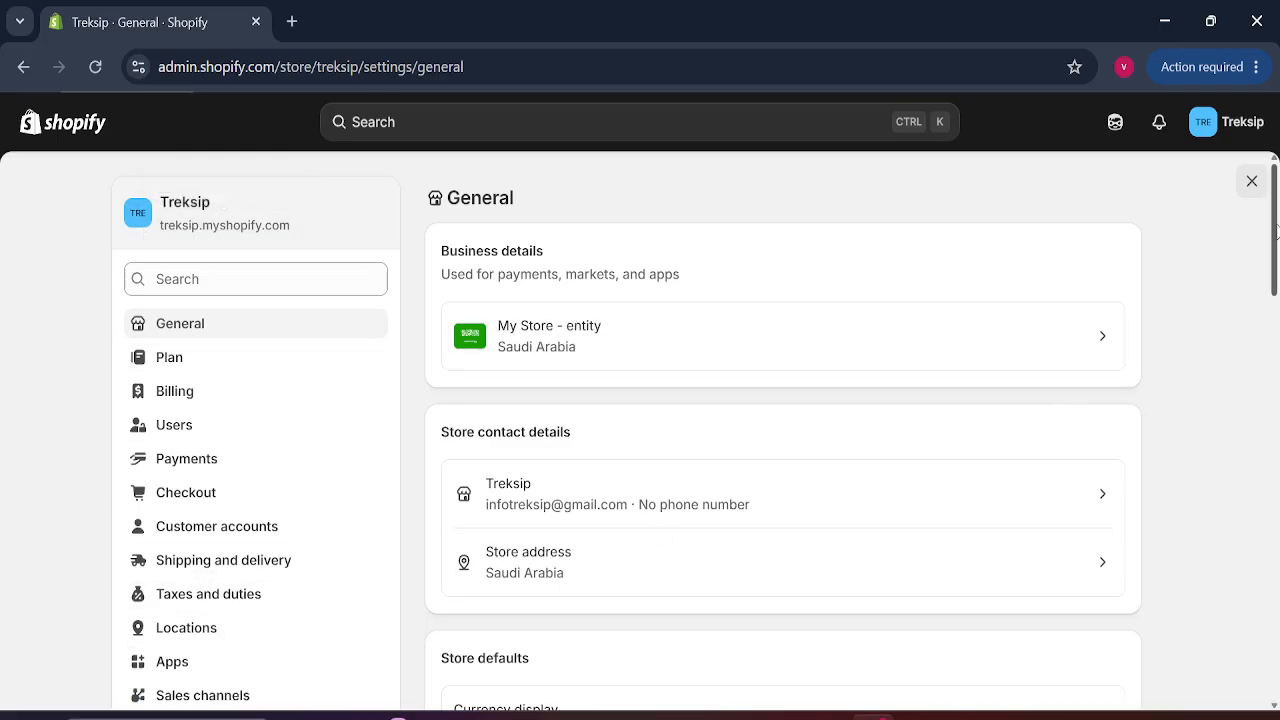
{"action": "scroll", "coordinate": [1276, 242], "scroll_direction": "down", "scroll_amount": 1}
{"action": "scroll", "coordinate": [1276, 242], "scroll_direction": "up", "scroll_amount": 1}
{"action": "left_click_drag", "start_coordinate": [446, 198], "coordinate": [550, 206]}
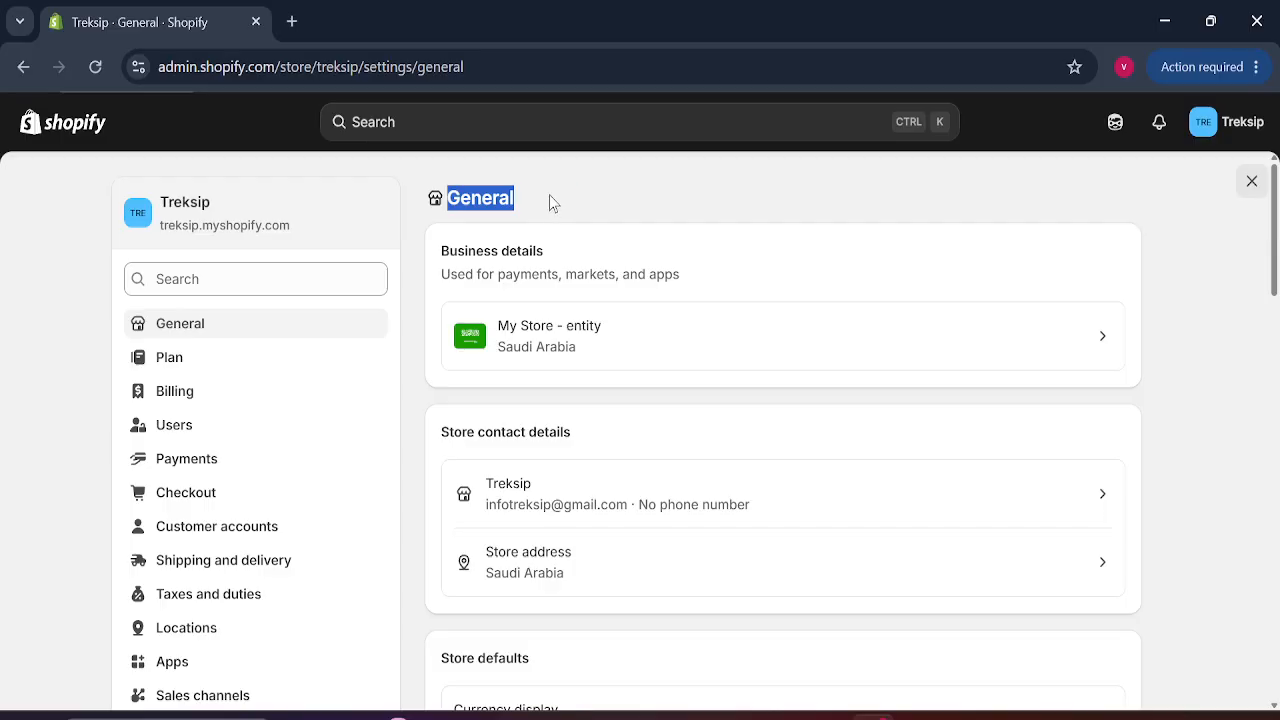
{"action": "left_click", "coordinate": [549, 196]}
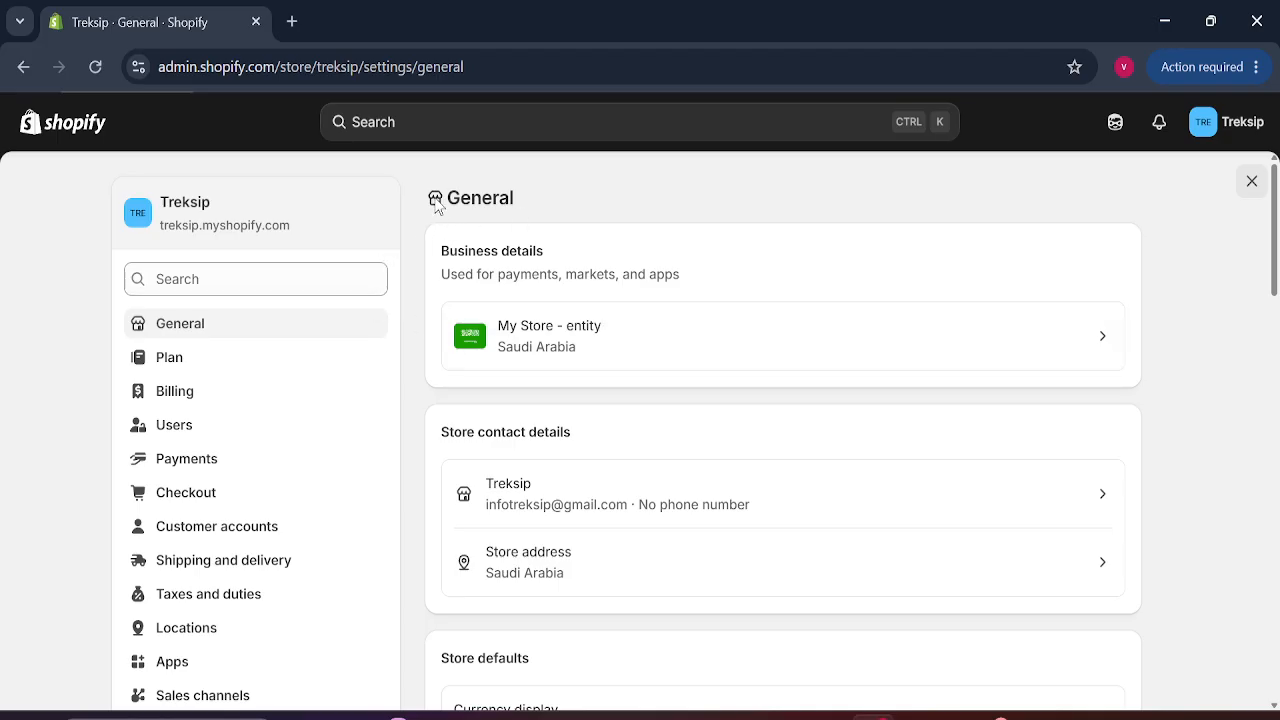
{"action": "left_click_drag", "start_coordinate": [446, 198], "coordinate": [551, 211]}
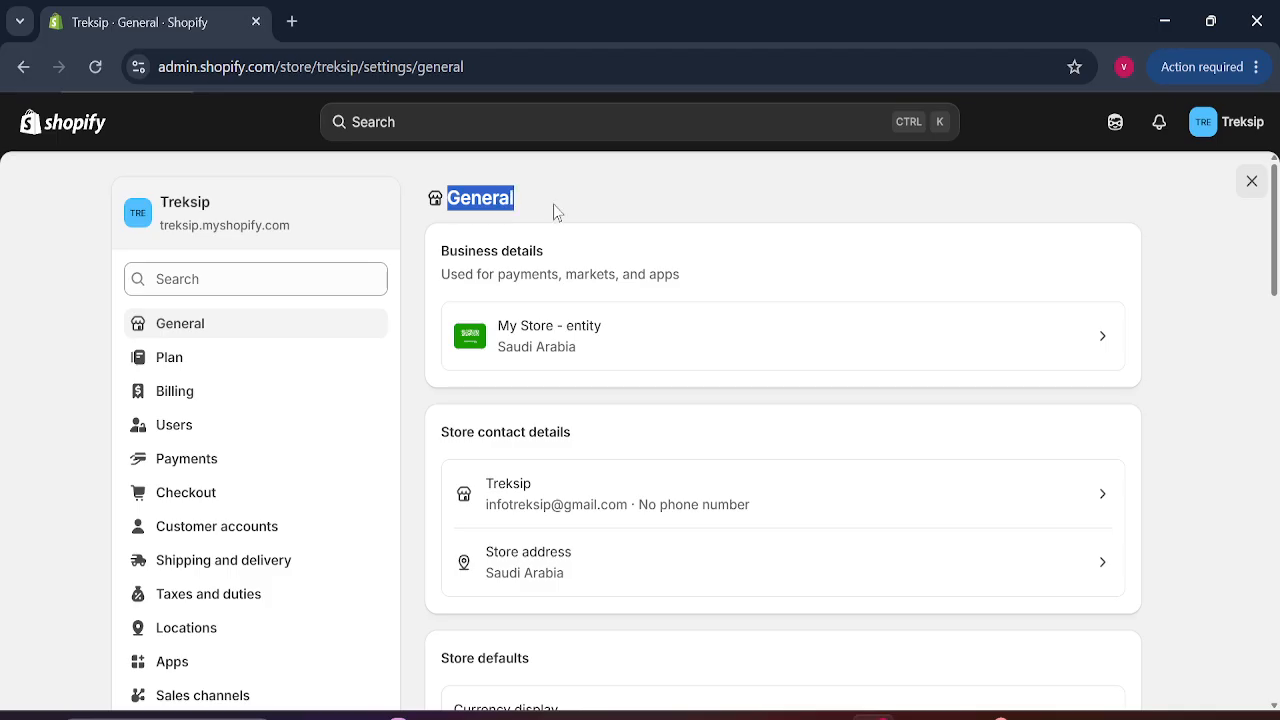
{"action": "left_click", "coordinate": [571, 191]}
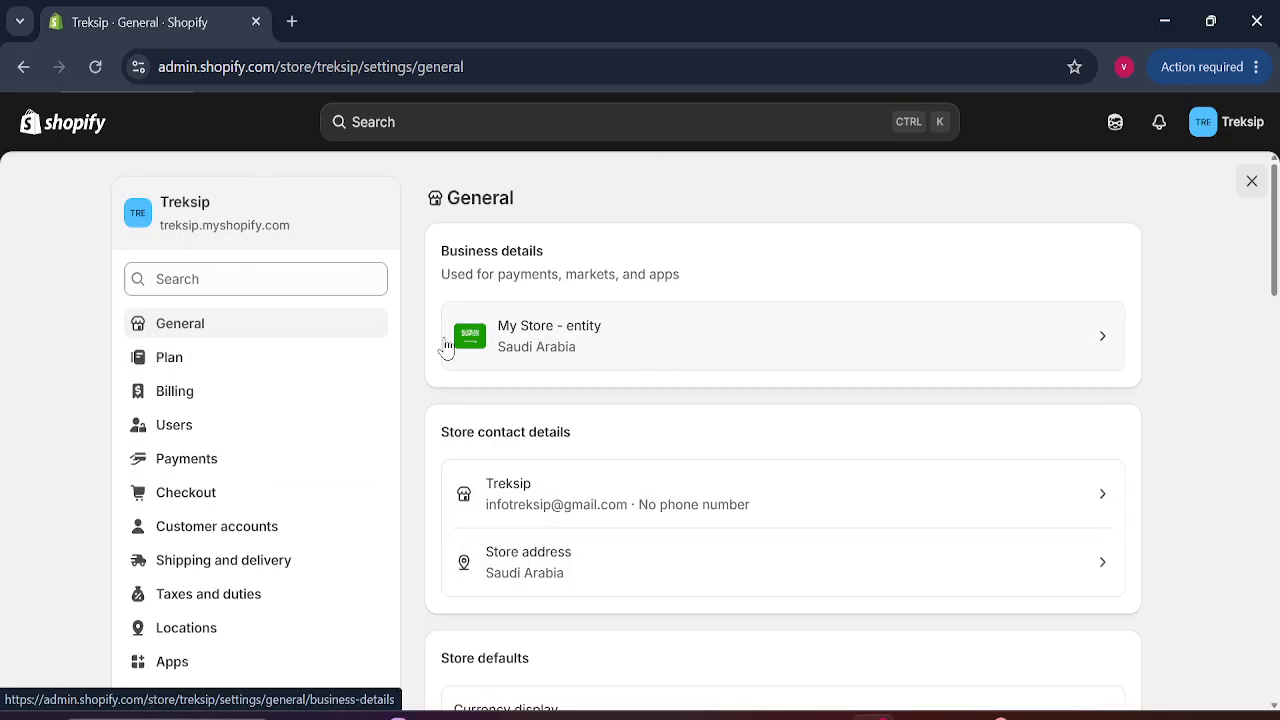
Open the business details of the store entity and set the business country to United States.
{"action": "left_click", "coordinate": [814, 336]}
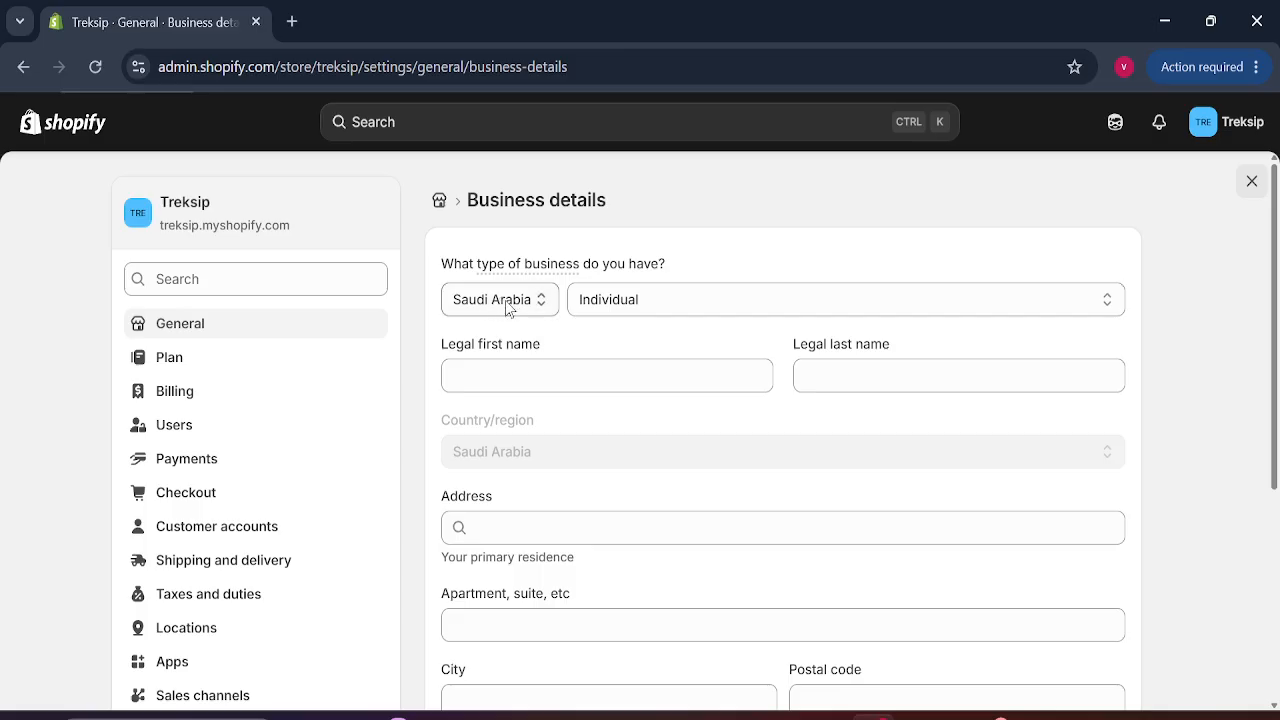
{"action": "left_click", "coordinate": [512, 308]}
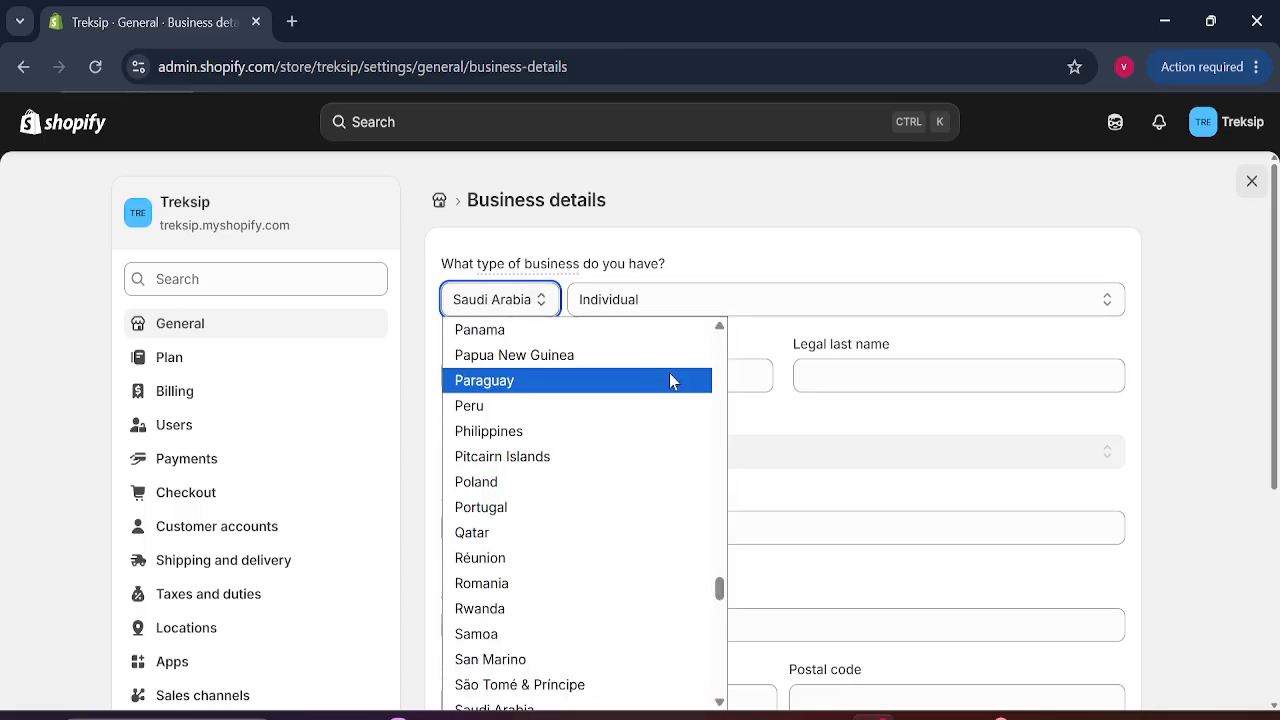
{"action": "left_click_drag", "start_coordinate": [720, 588], "coordinate": [722, 690]}
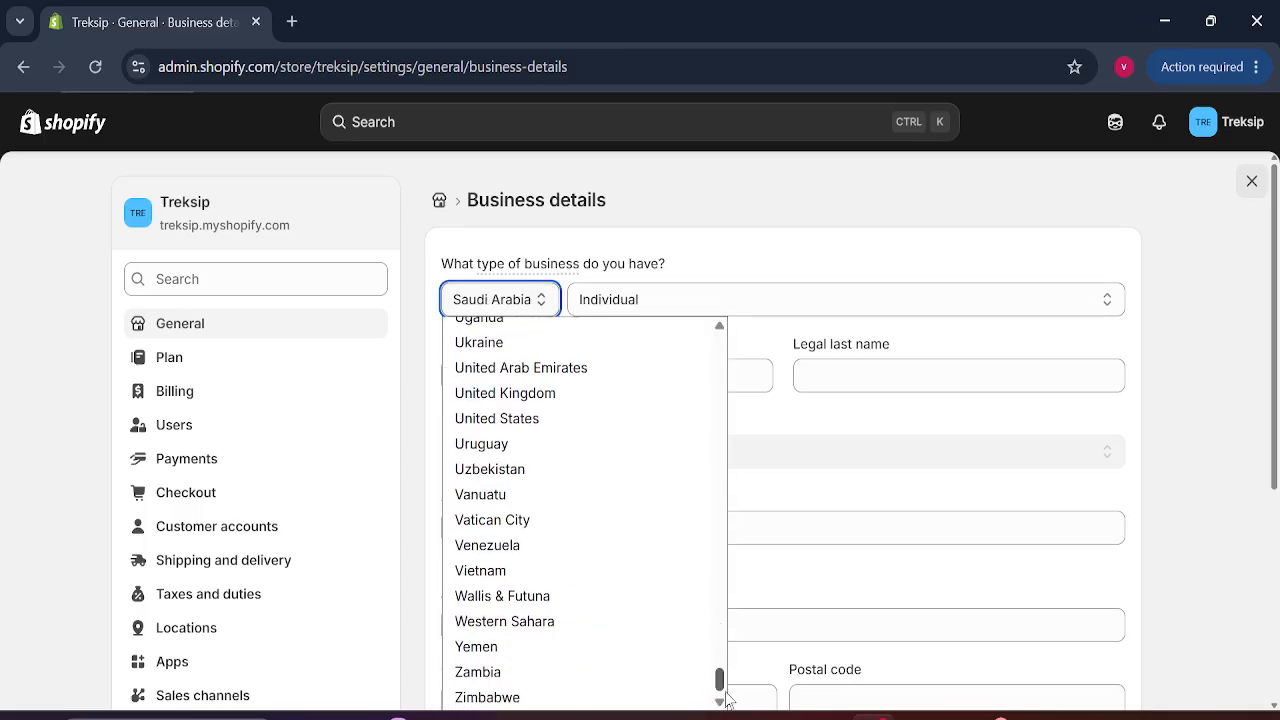
{"action": "left_click", "coordinate": [501, 420]}
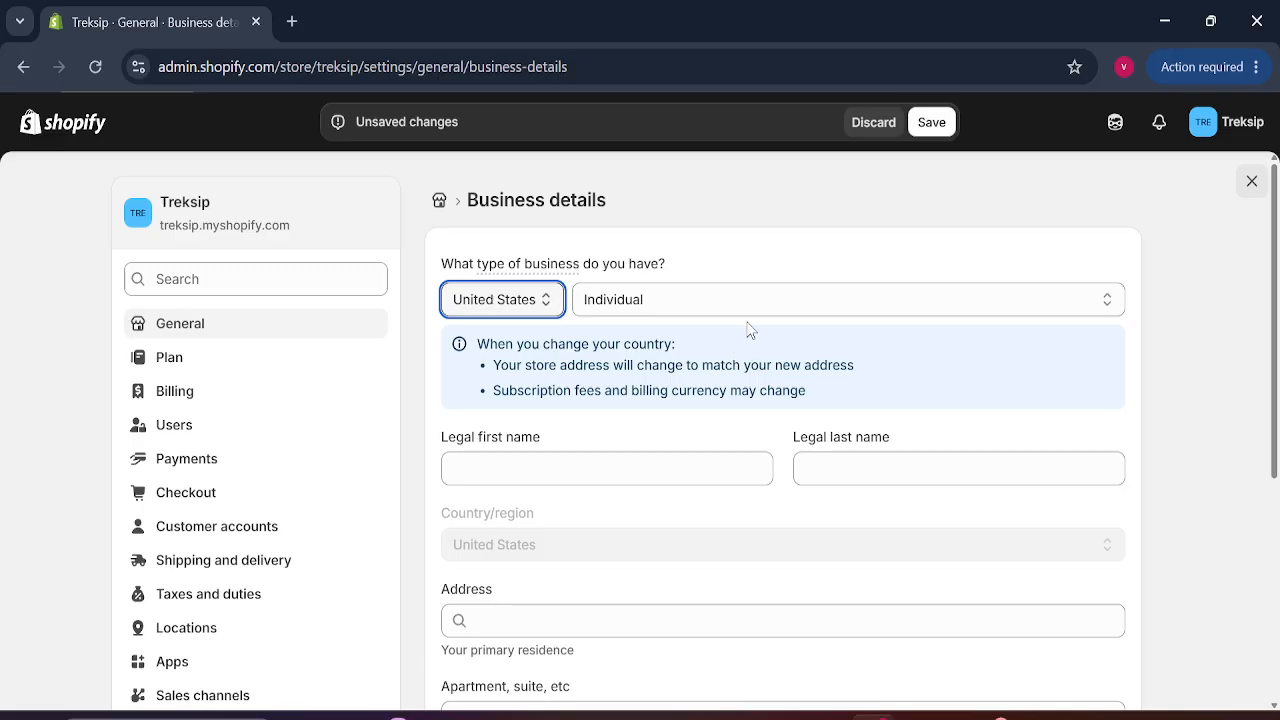
Copy the street address from the Notepad note into the business Address field and accept the matching New York address suggestion.
{"action": "scroll", "coordinate": [1113, 418], "scroll_direction": "down", "scroll_amount": 3}
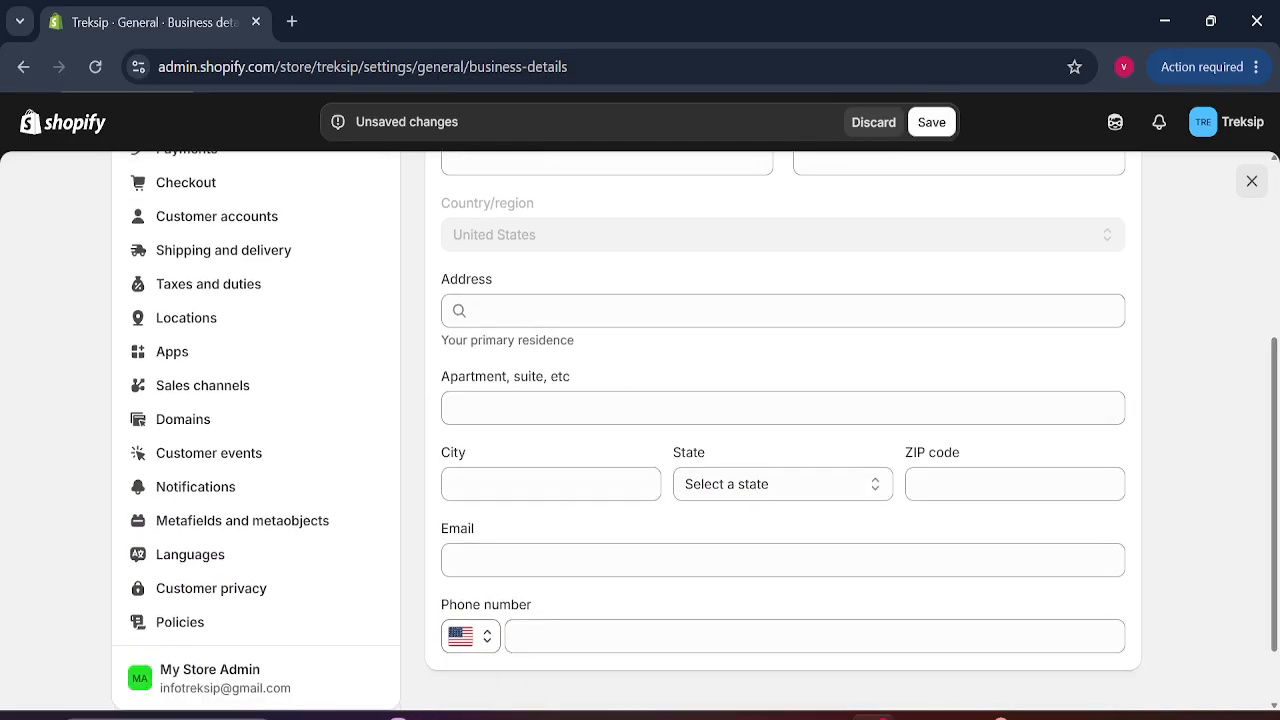
{"action": "left_click", "coordinate": [829, 717]}
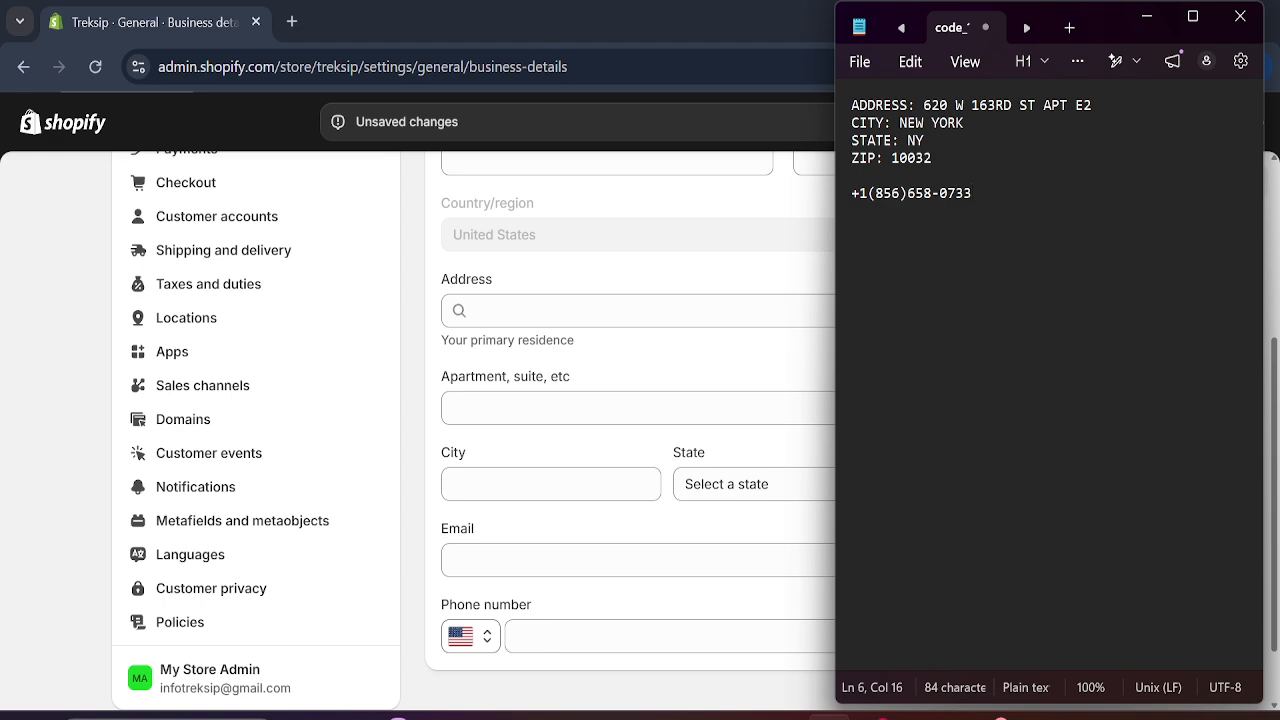
{"action": "left_click_drag", "start_coordinate": [923, 105], "coordinate": [1110, 105]}
{"action": "key", "text": "ctrl+c"}
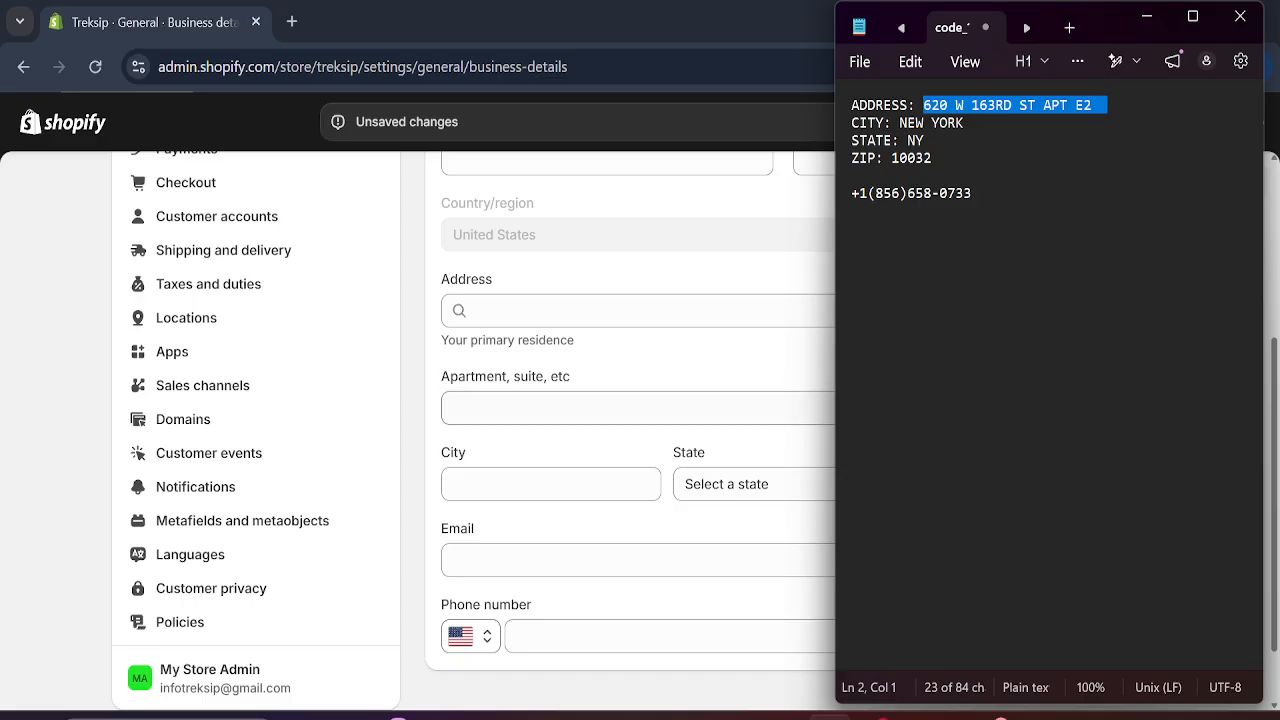
{"action": "left_click", "coordinate": [446, 313]}
{"action": "key", "text": "ctrl+v"}
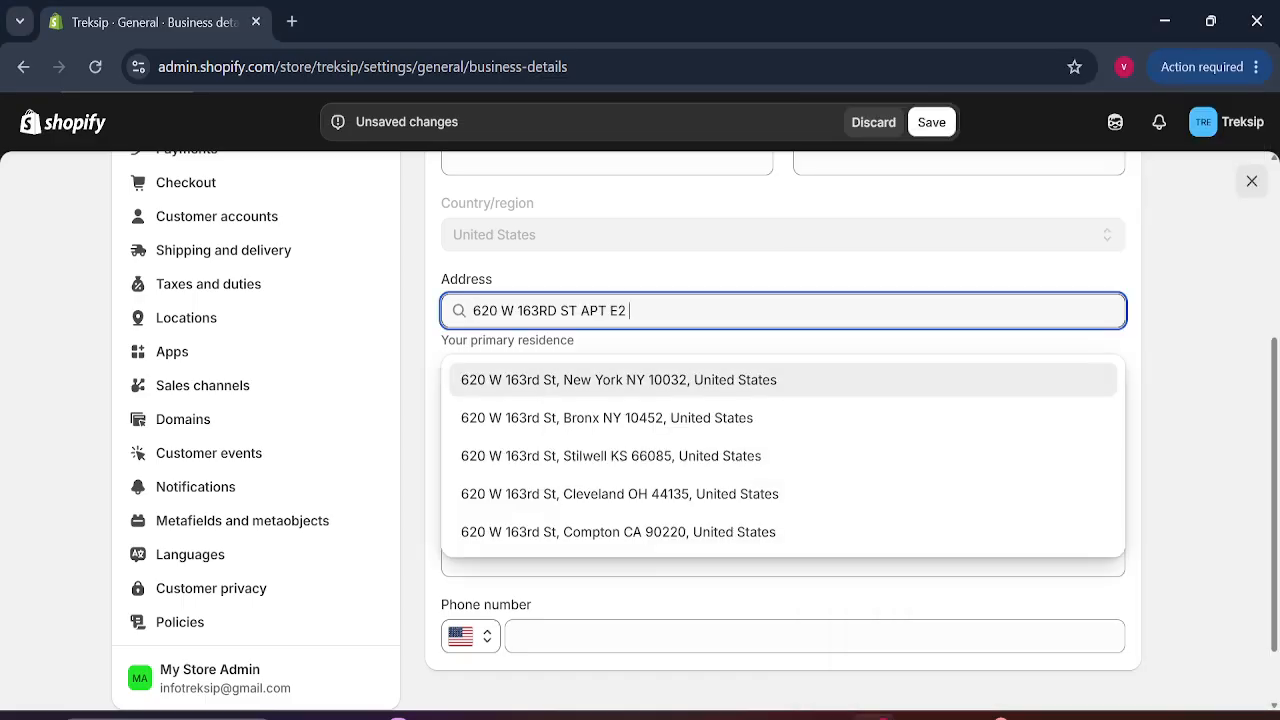
{"action": "key", "text": "alt+Tab"}
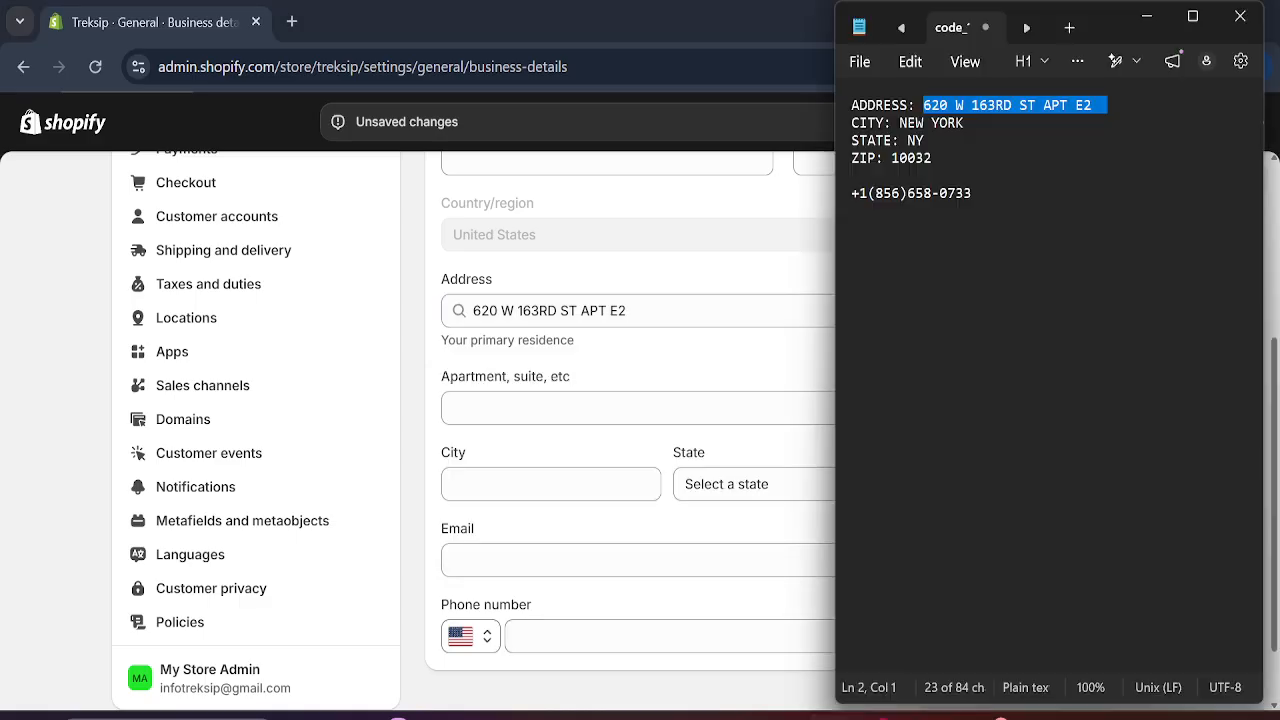
{"action": "key", "text": "alt+Tab"}
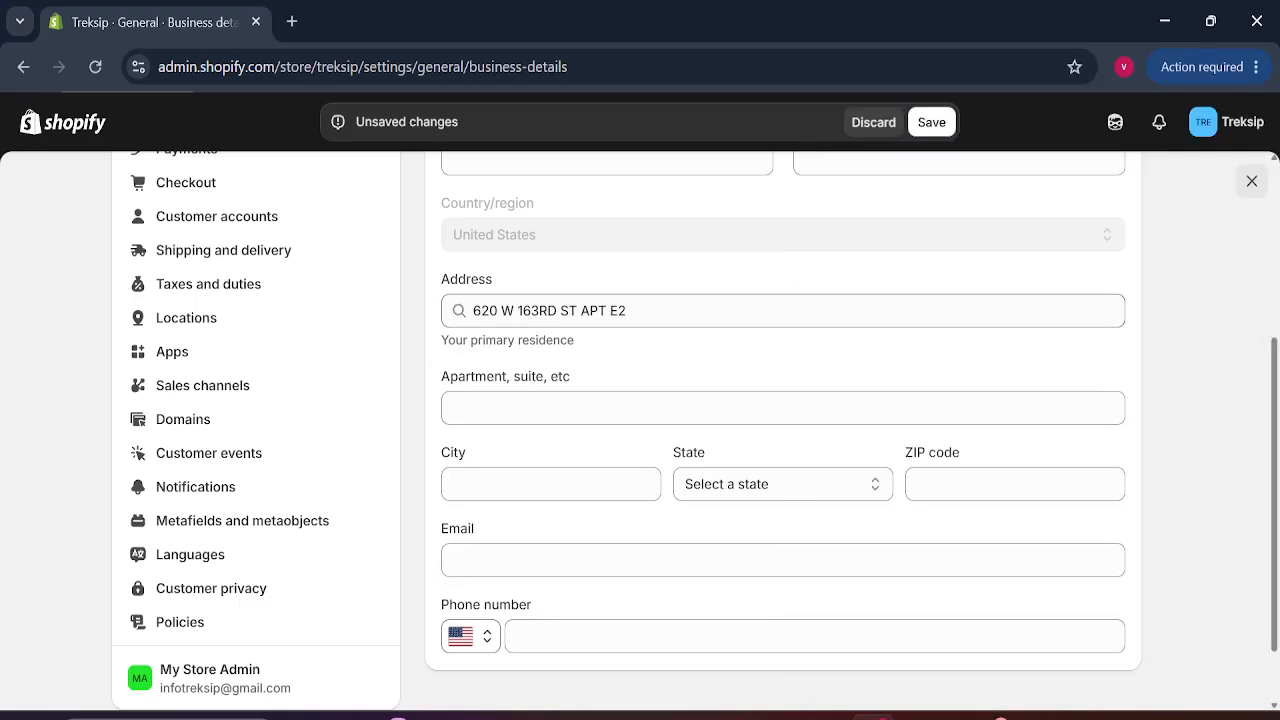
{"action": "left_click", "coordinate": [660, 384]}
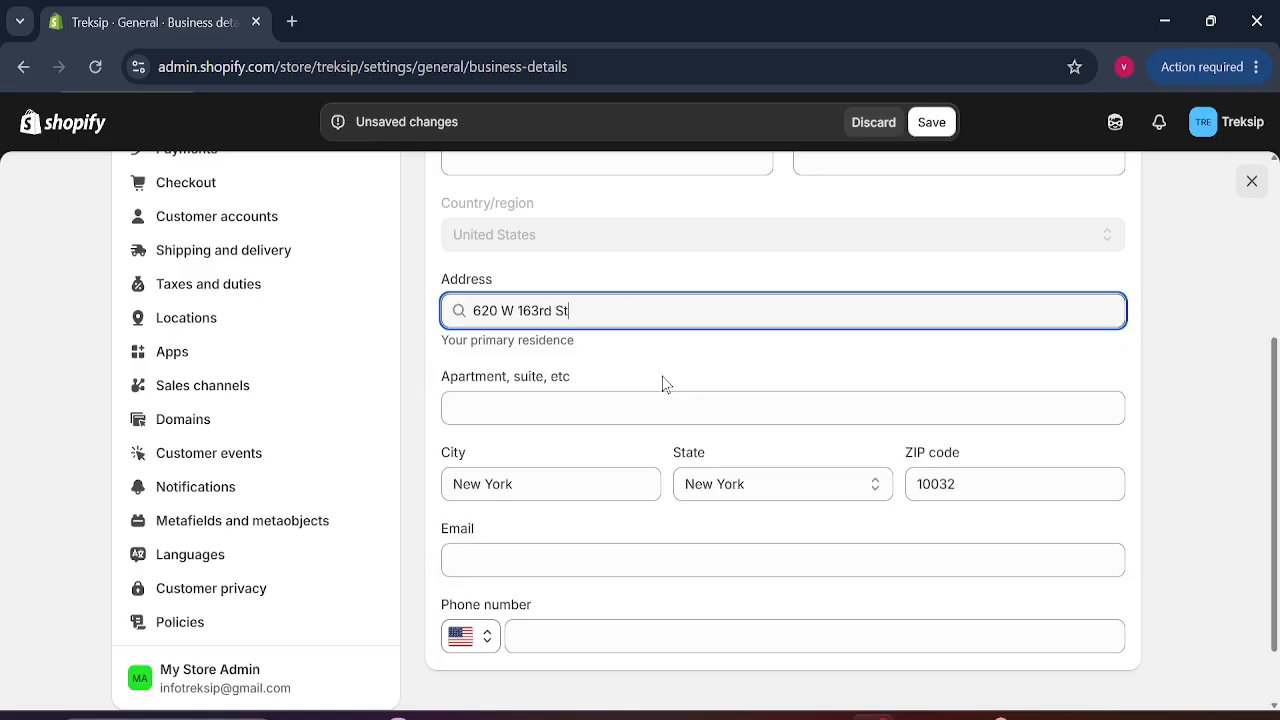
Copy the phone number from the Notepad note into the Phone number field of the business details.
{"action": "key", "text": "alt+Tab"}
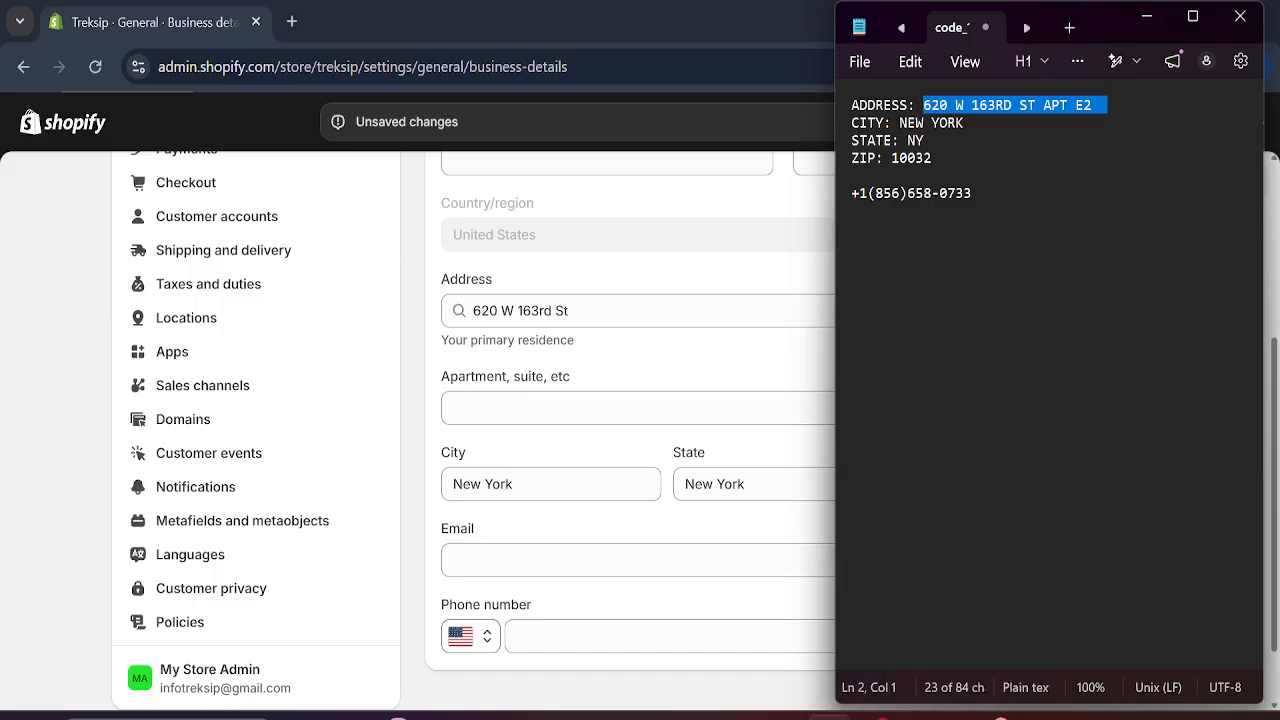
{"action": "left_click_drag", "start_coordinate": [907, 123], "coordinate": [923, 123]}
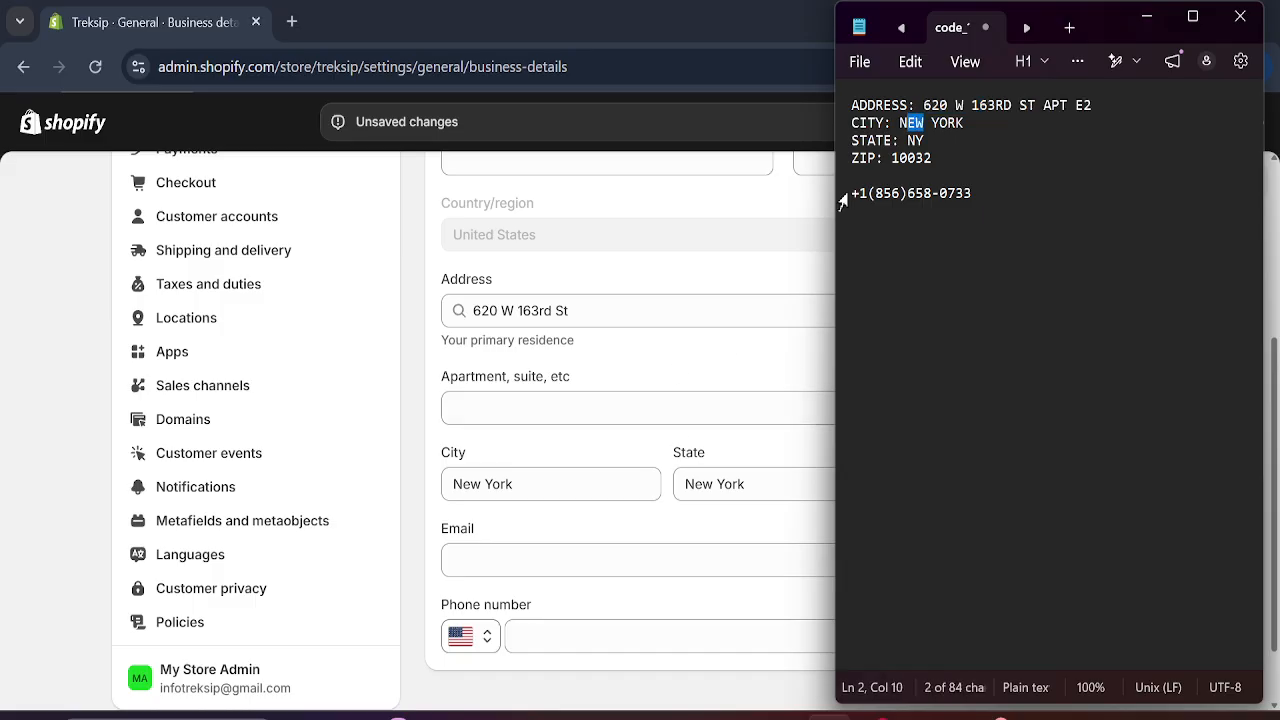
{"action": "left_click_drag", "start_coordinate": [852, 193], "coordinate": [972, 193]}
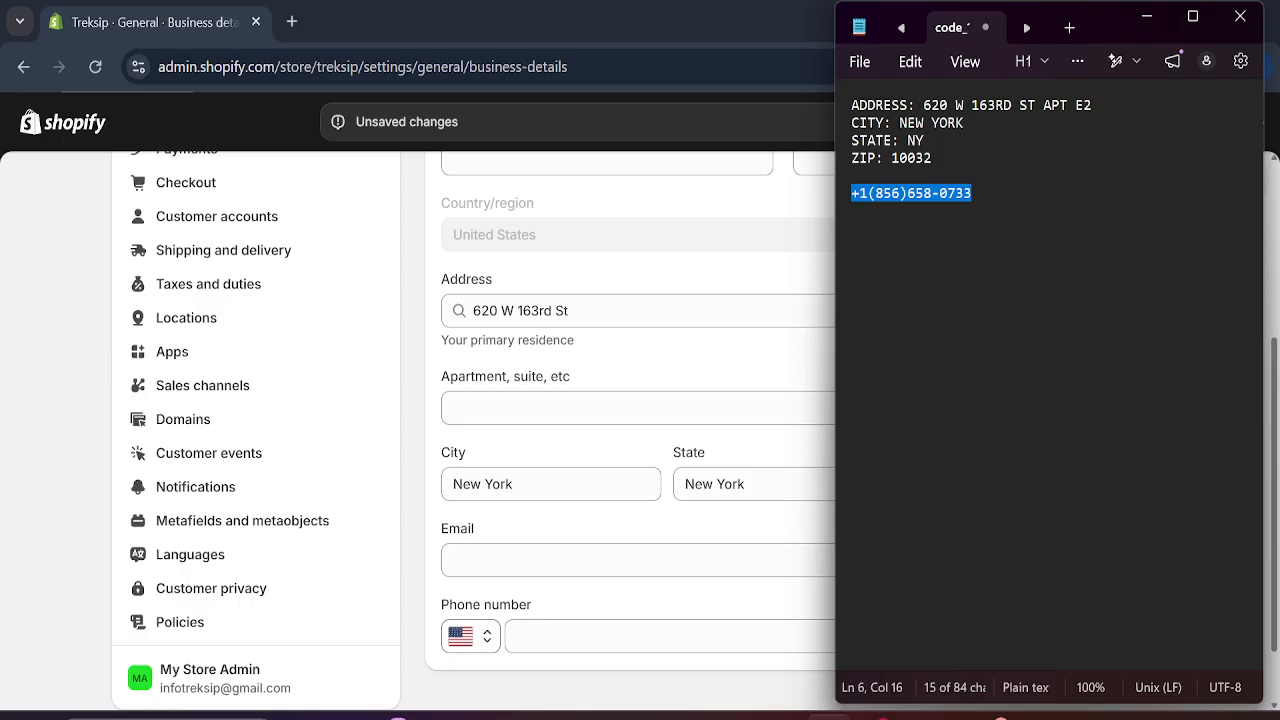
{"action": "left_click_drag", "start_coordinate": [971, 193], "coordinate": [867, 193]}
{"action": "left_click", "coordinate": [643, 283]}
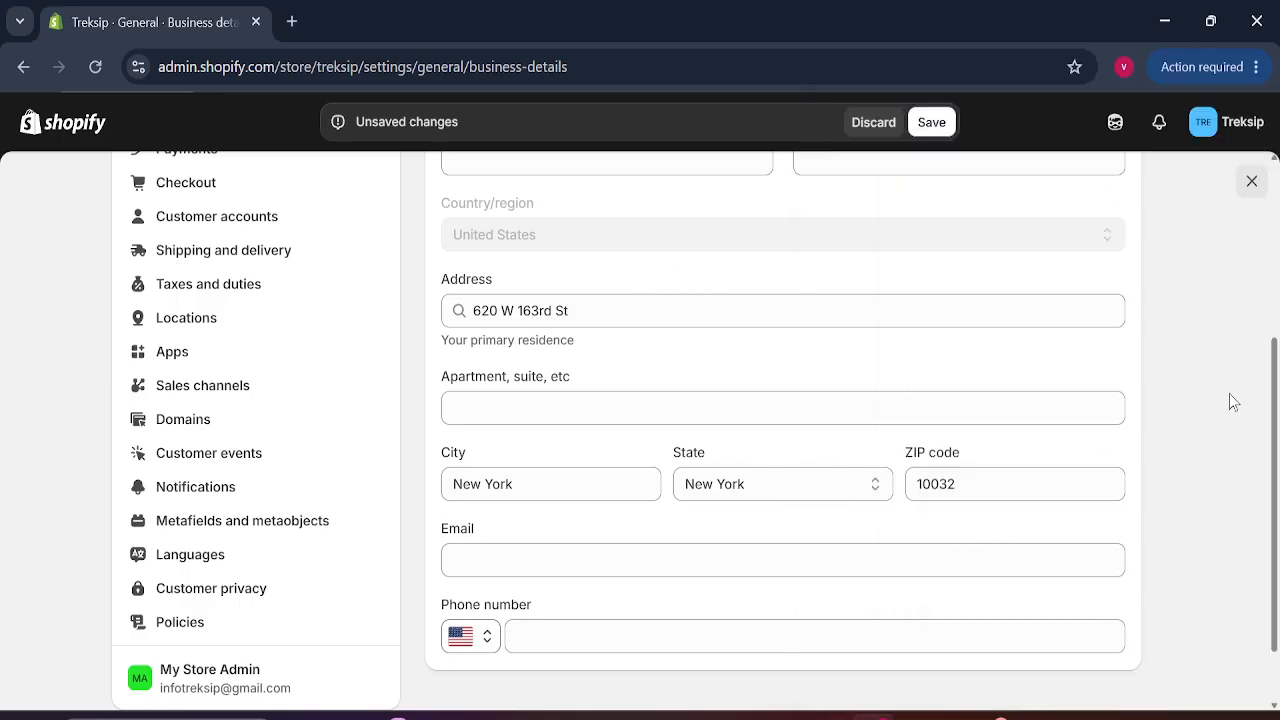
{"action": "scroll", "coordinate": [1236, 410], "scroll_direction": "down", "scroll_amount": 1}
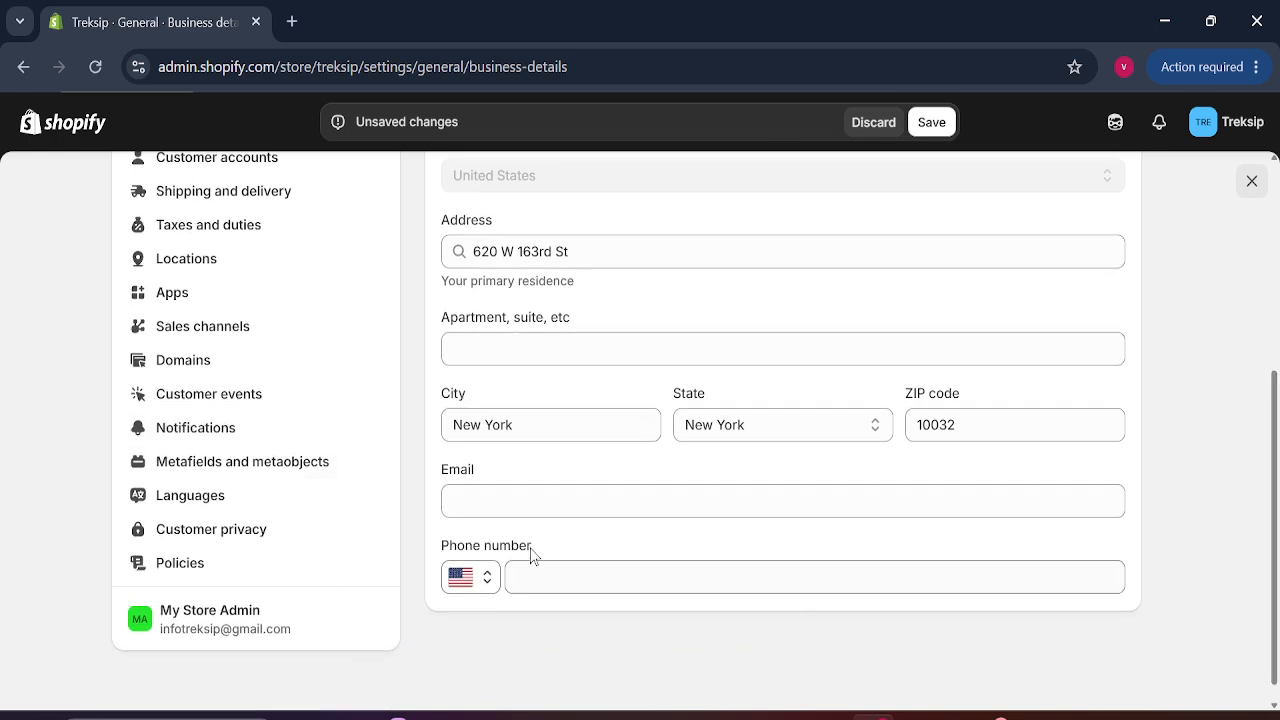
{"action": "left_click", "coordinate": [535, 576]}
{"action": "key", "text": "ctrl+v"}
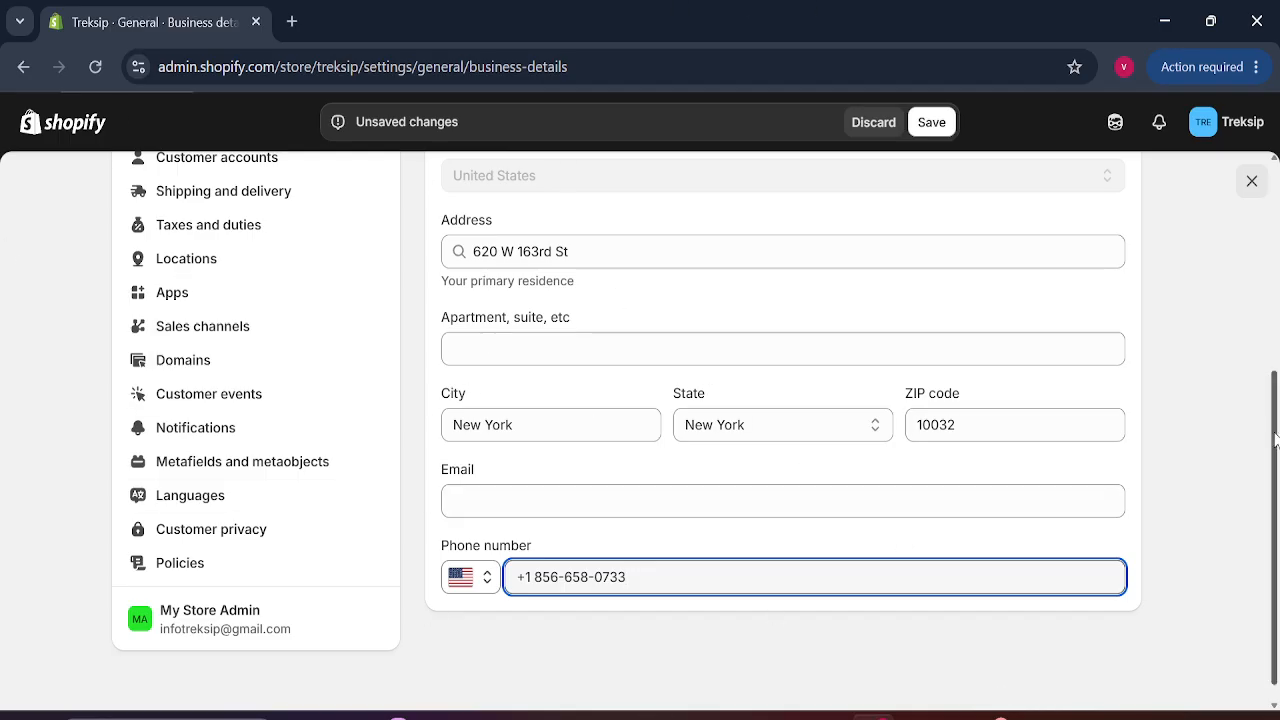
Review the filled-in business address and phone fields and save the business details.
{"action": "mouse_move", "coordinate": [1275, 436]}
{"action": "left_mouse_down"}
{"action": "mouse_move", "coordinate": [1276, 262]}
{"action": "mouse_move", "coordinate": [1276, 427]}
{"action": "left_mouse_up"}
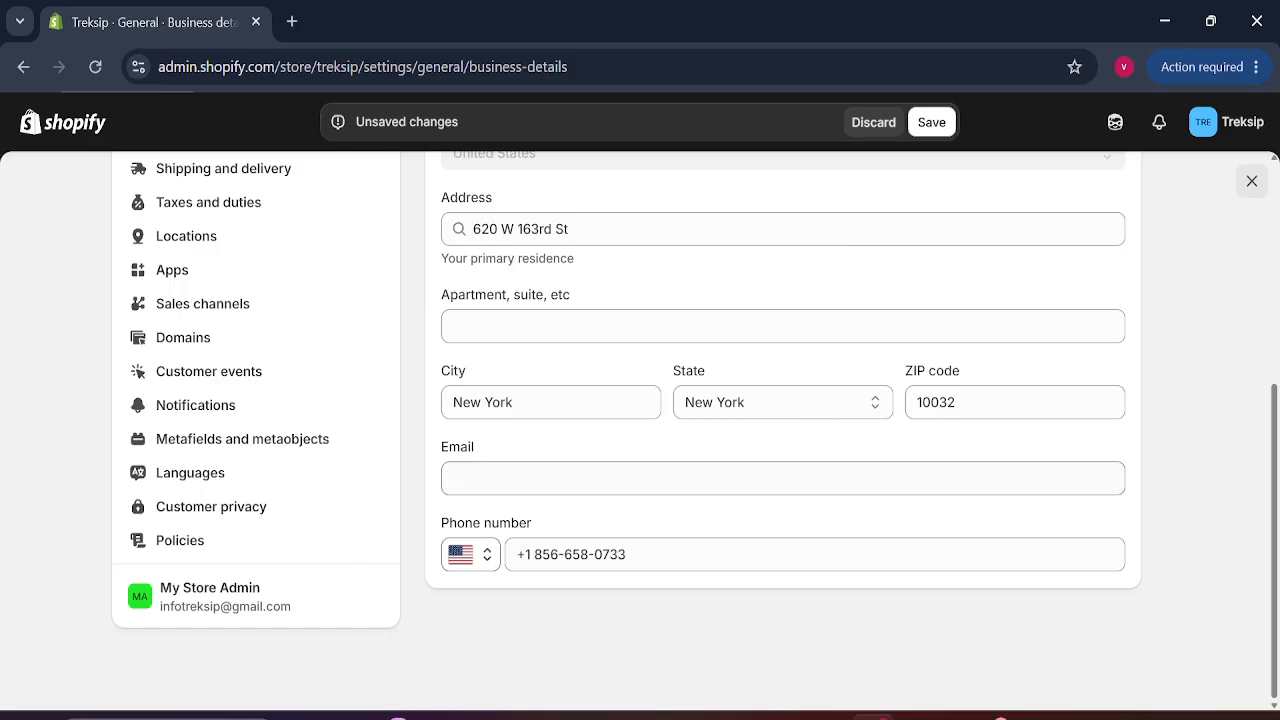
{"action": "scroll", "coordinate": [1277, 455], "scroll_direction": "up", "scroll_amount": 2}
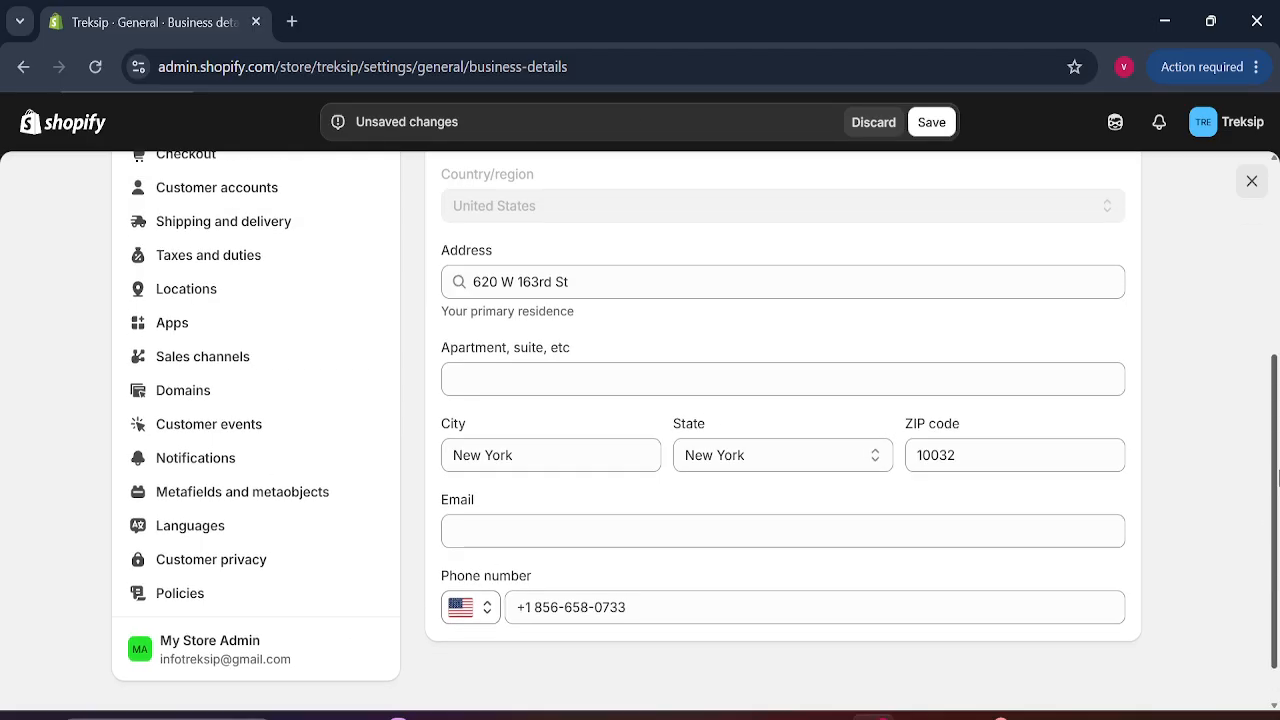
{"action": "scroll", "coordinate": [1277, 455], "scroll_direction": "down", "scroll_amount": 1}
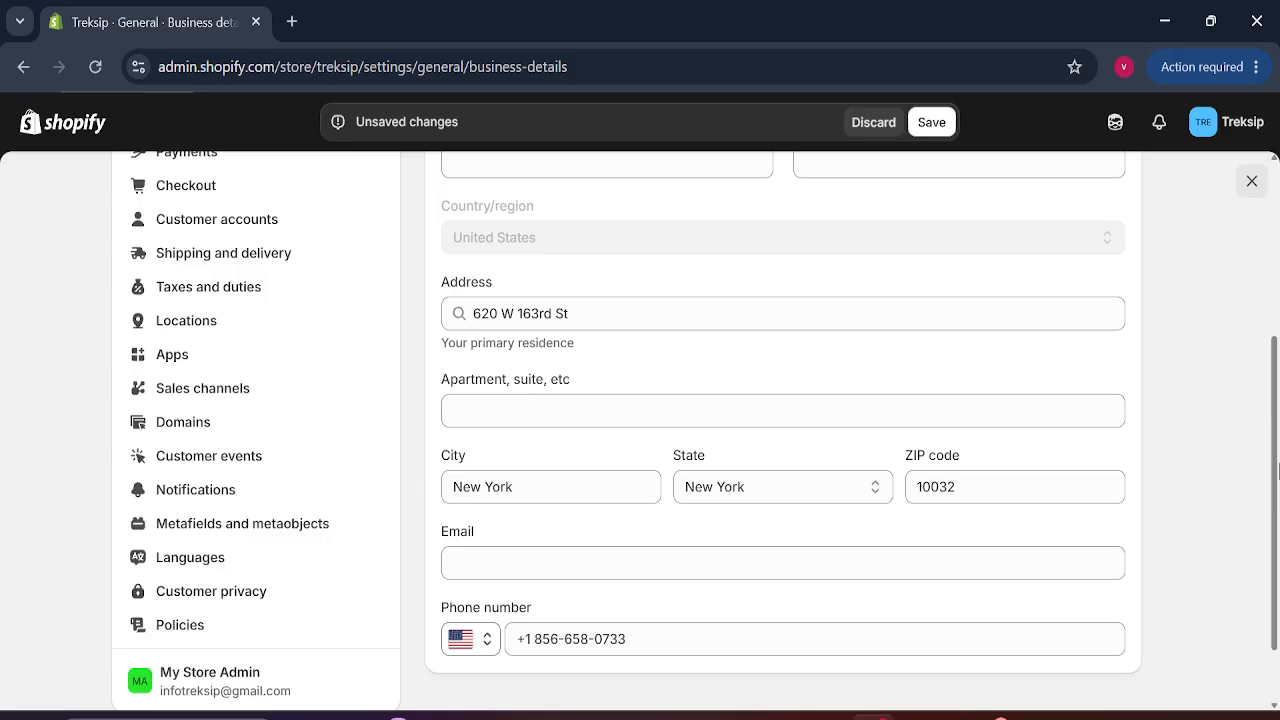
{"action": "scroll", "coordinate": [1277, 475], "scroll_direction": "up", "scroll_amount": 1}
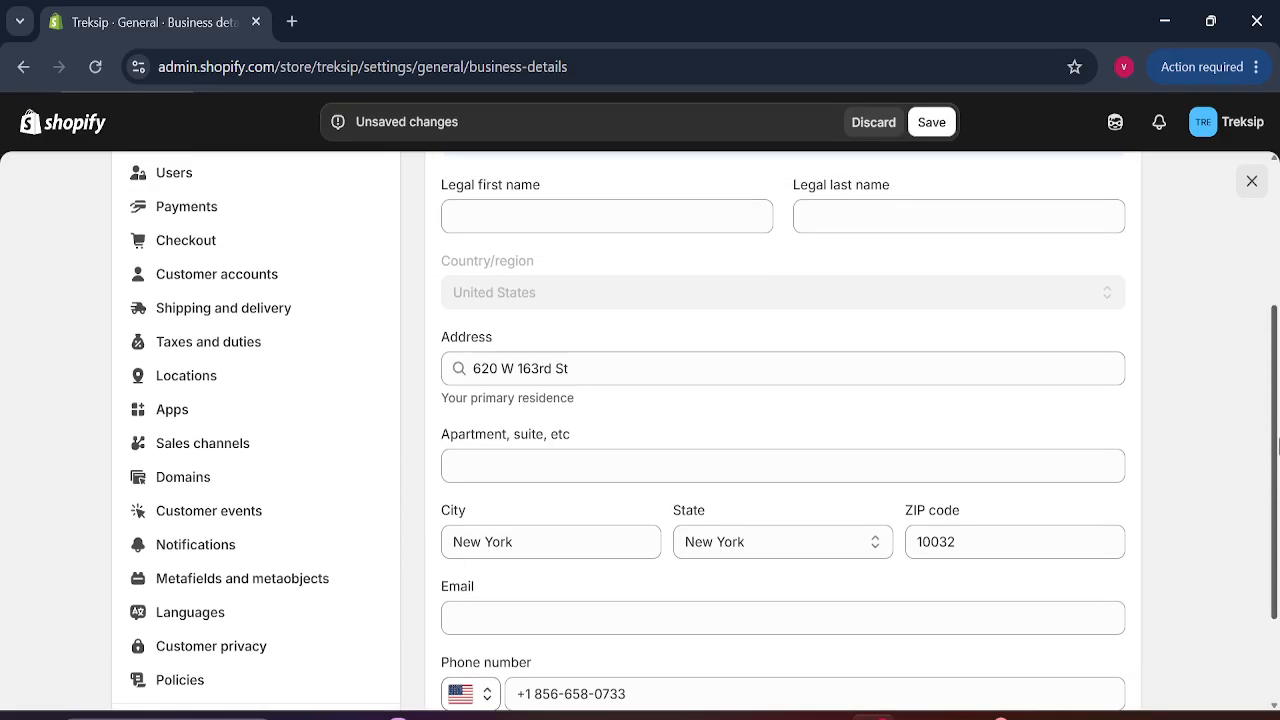
{"action": "left_click", "coordinate": [935, 124]}
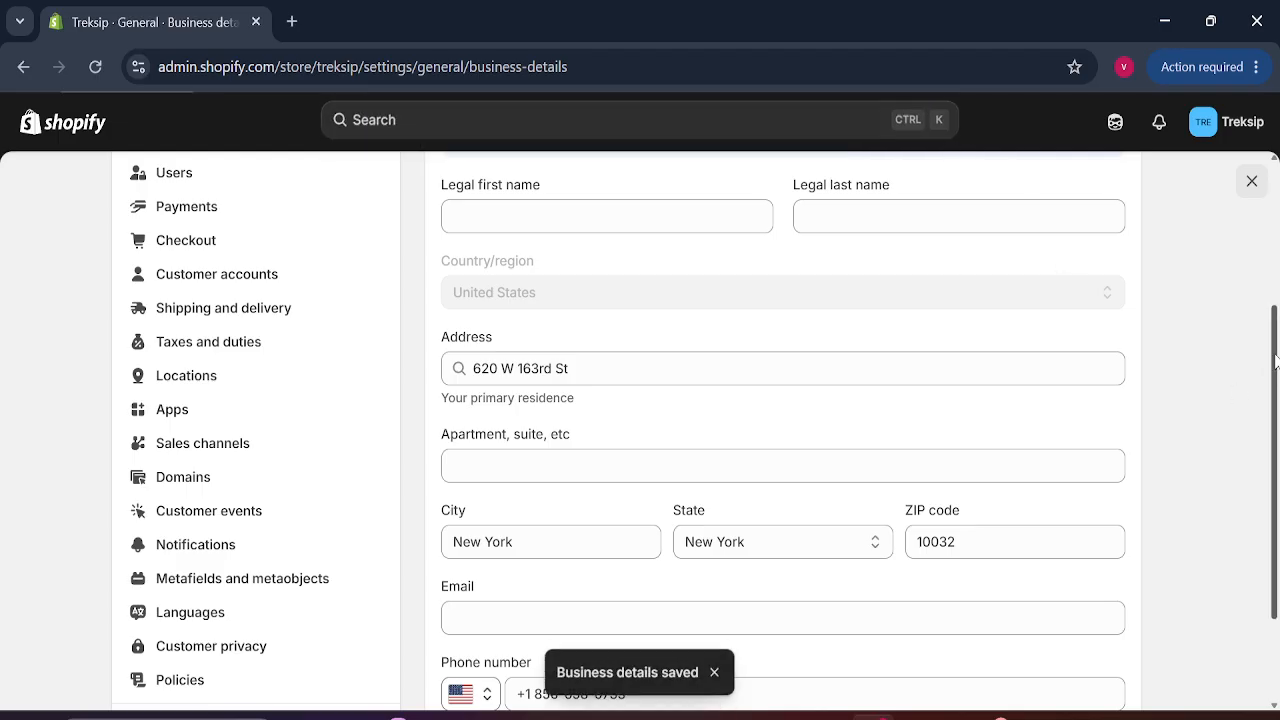
Return to the General settings and reopen the business details entry.
{"action": "left_click_drag", "start_coordinate": [1276, 362], "coordinate": [1277, 165]}
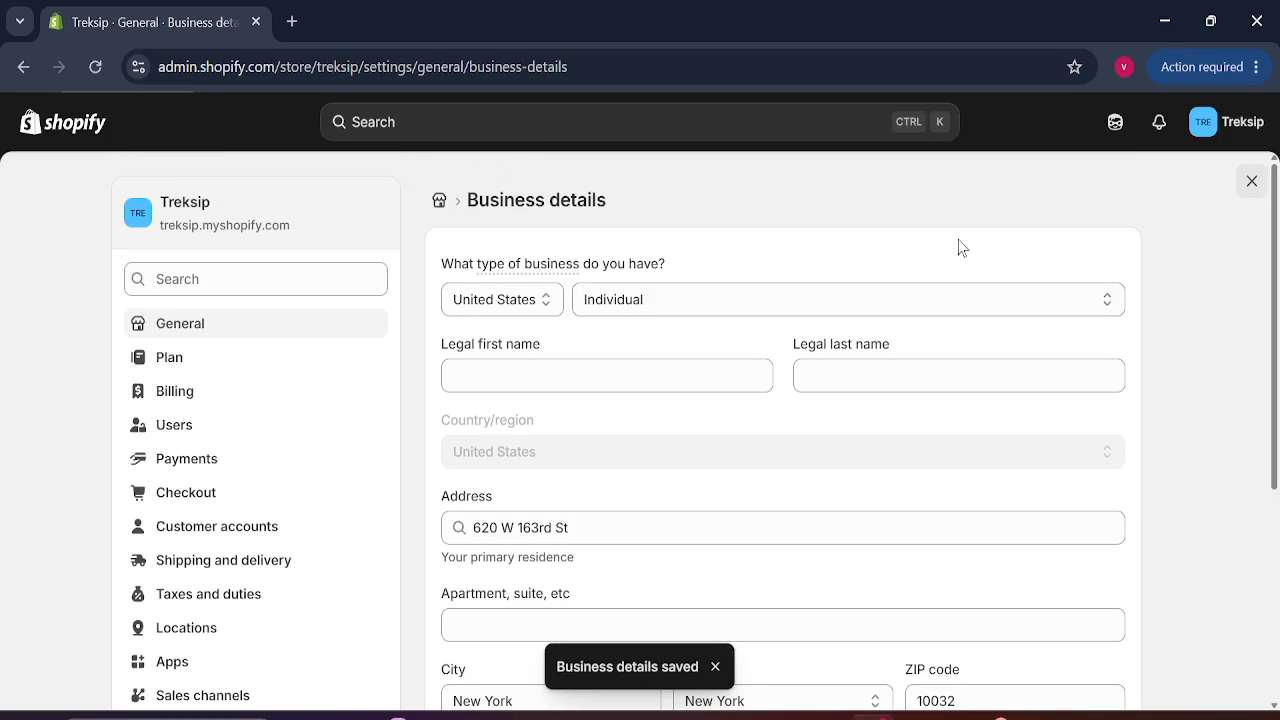
{"action": "left_click", "coordinate": [441, 202]}
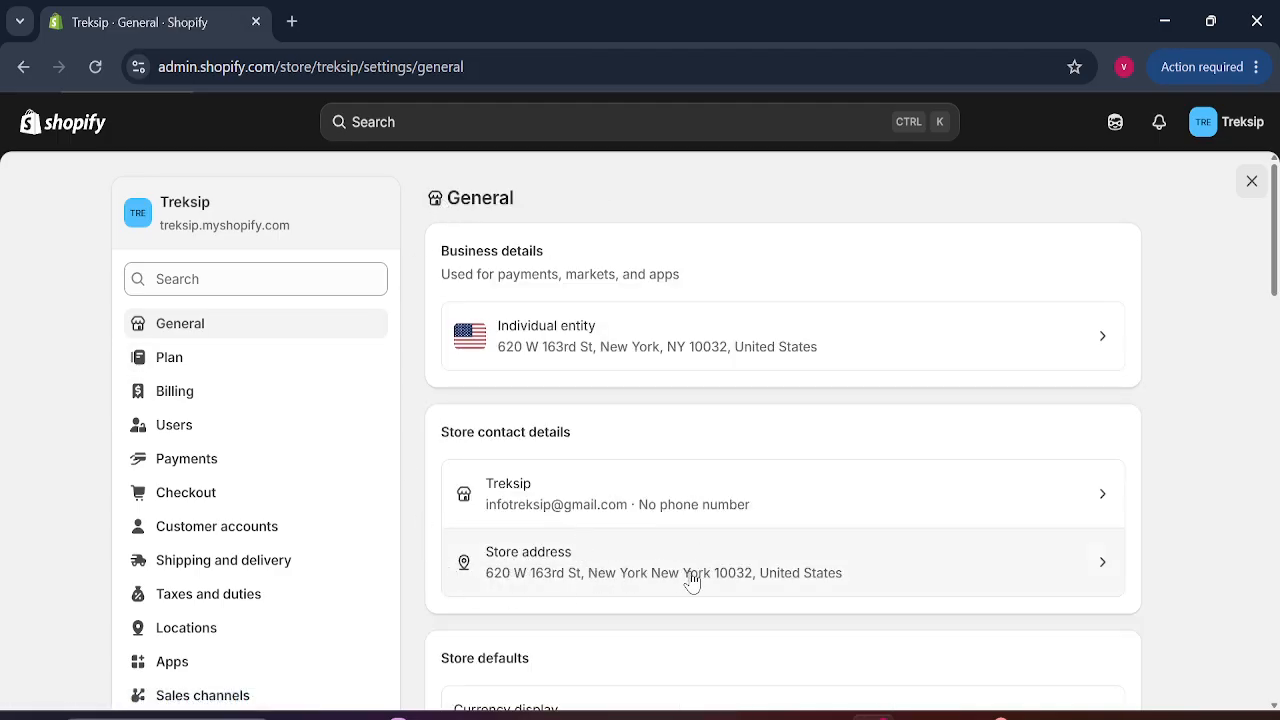
{"action": "left_click", "coordinate": [808, 358]}
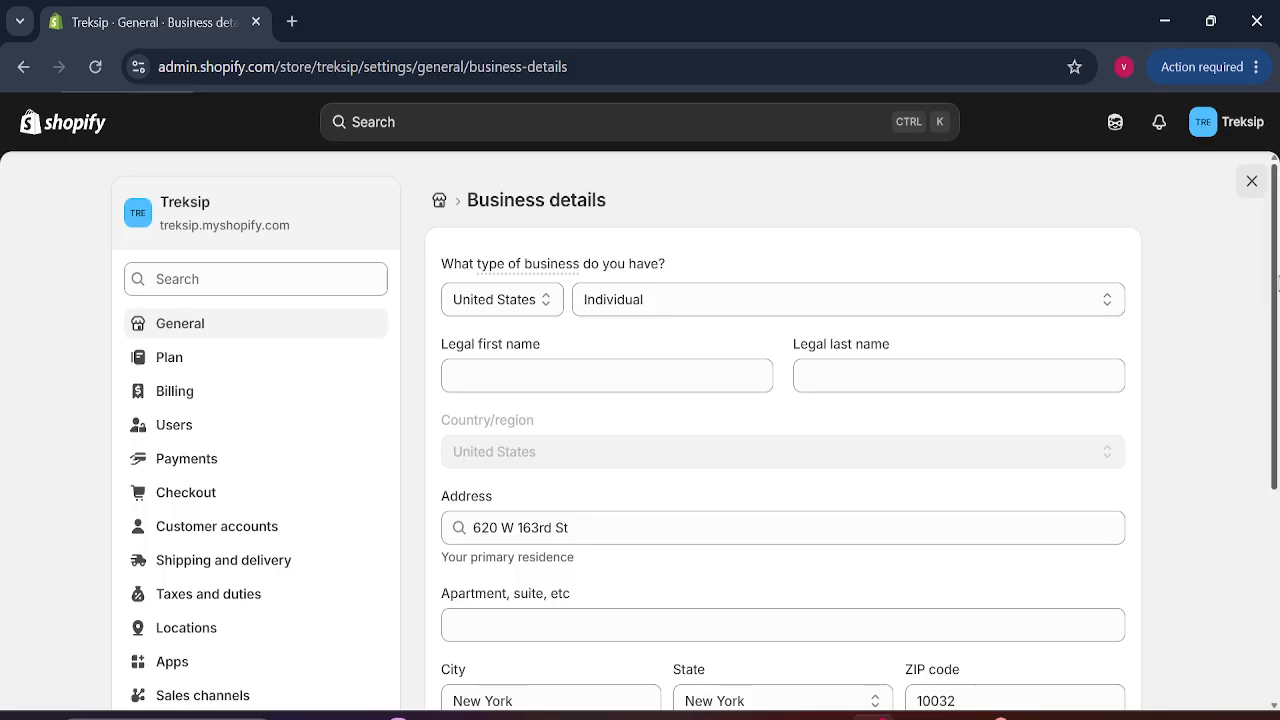
Open the store admin's Shopify account profile in a new tab and examine its personal details, email and login service sections.
{"action": "scroll", "coordinate": [1277, 283], "scroll_direction": "down", "scroll_amount": 3}
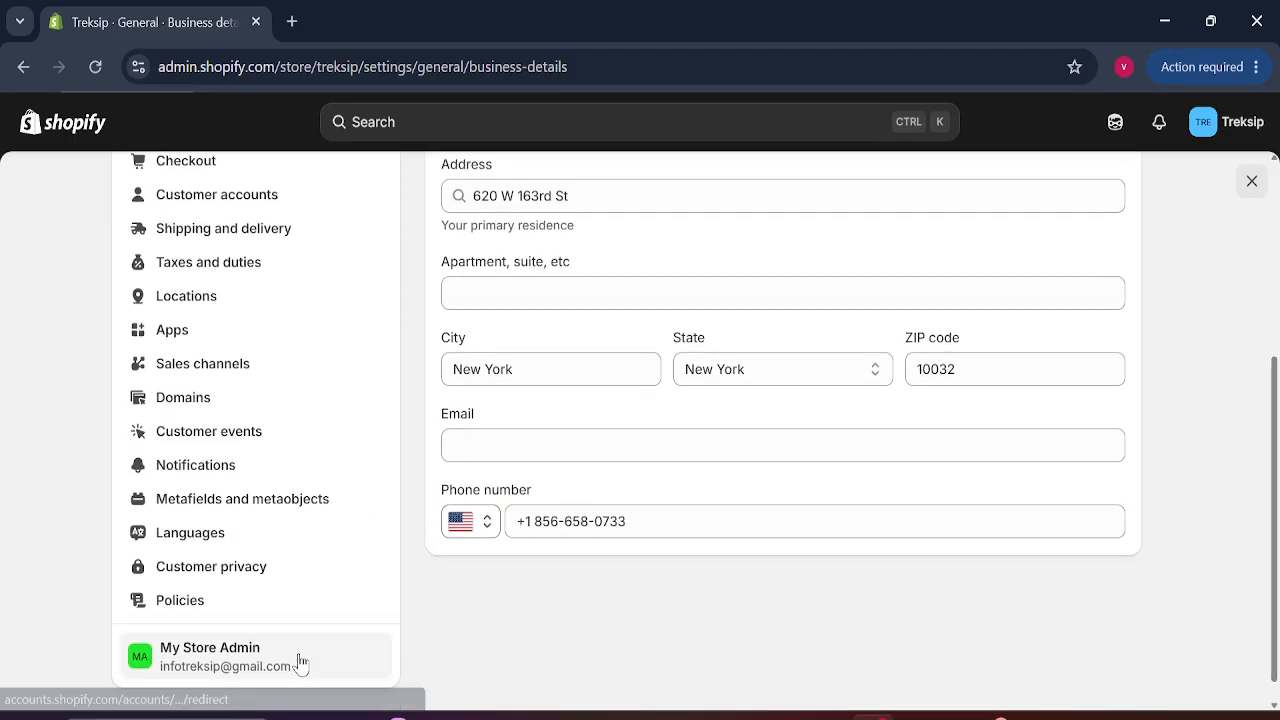
{"action": "right_click", "coordinate": [300, 664]}
{"action": "left_click", "coordinate": [362, 388]}
{"action": "left_click", "coordinate": [313, 10]}
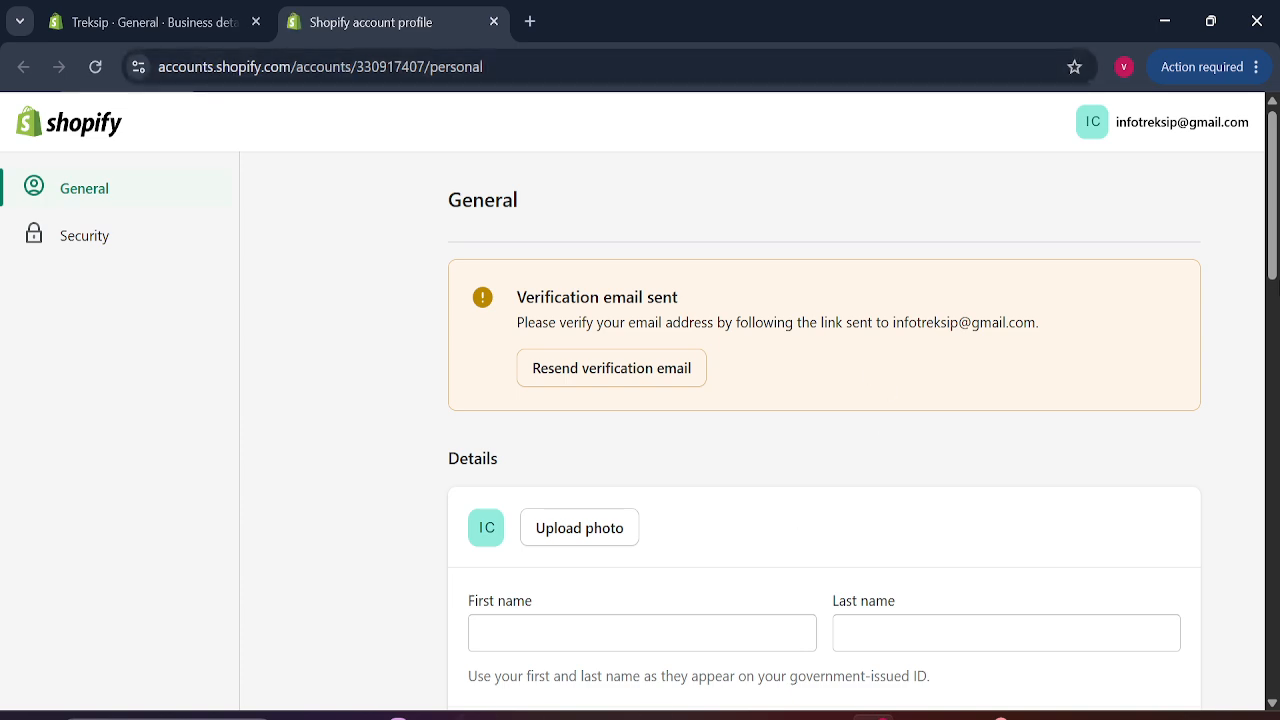
{"action": "scroll", "coordinate": [1275, 250], "scroll_direction": "down", "scroll_amount": 6}
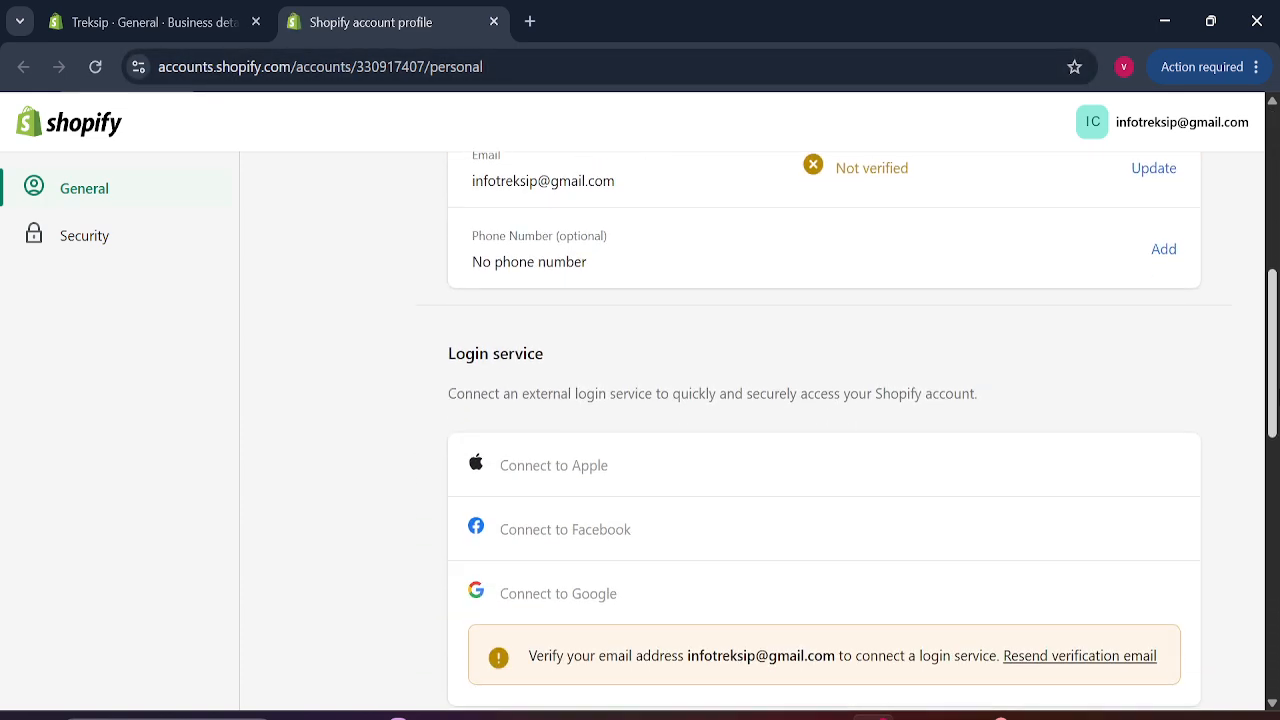
{"action": "scroll", "coordinate": [824, 430], "scroll_direction": "up", "scroll_amount": 7}
{"action": "scroll", "coordinate": [824, 430], "scroll_direction": "down", "scroll_amount": 4}
{"action": "scroll", "coordinate": [824, 430], "scroll_direction": "up", "scroll_amount": 2}
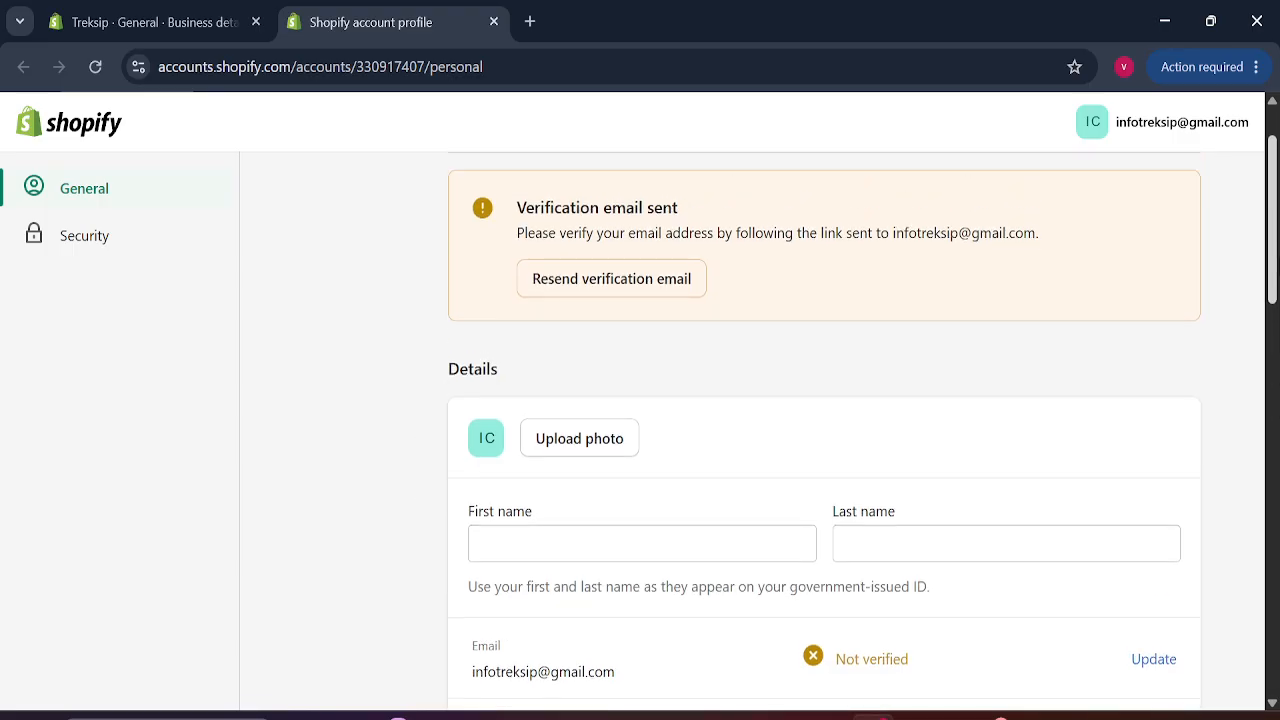
{"action": "scroll", "coordinate": [824, 430], "scroll_direction": "down", "scroll_amount": 5}
{"action": "scroll", "coordinate": [824, 430], "scroll_direction": "up", "scroll_amount": 1}
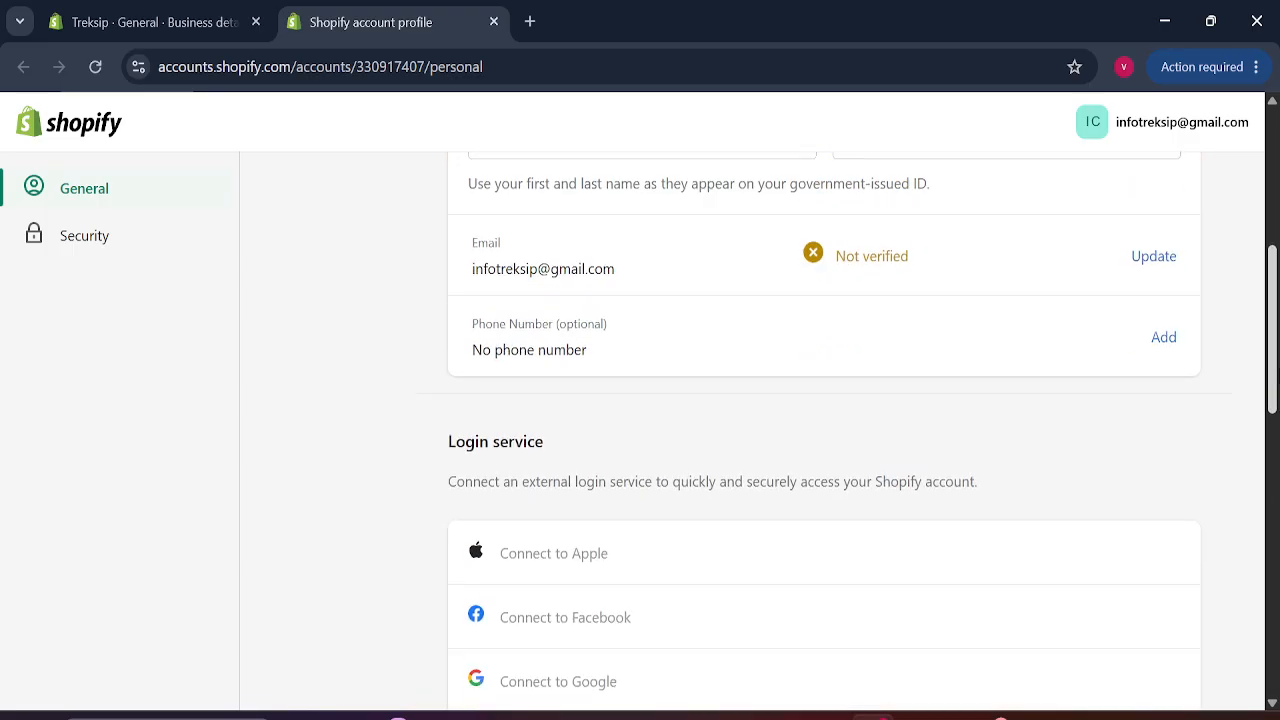
Copy the account's email address from the profile details.
{"action": "left_click_drag", "start_coordinate": [466, 280], "coordinate": [632, 282]}
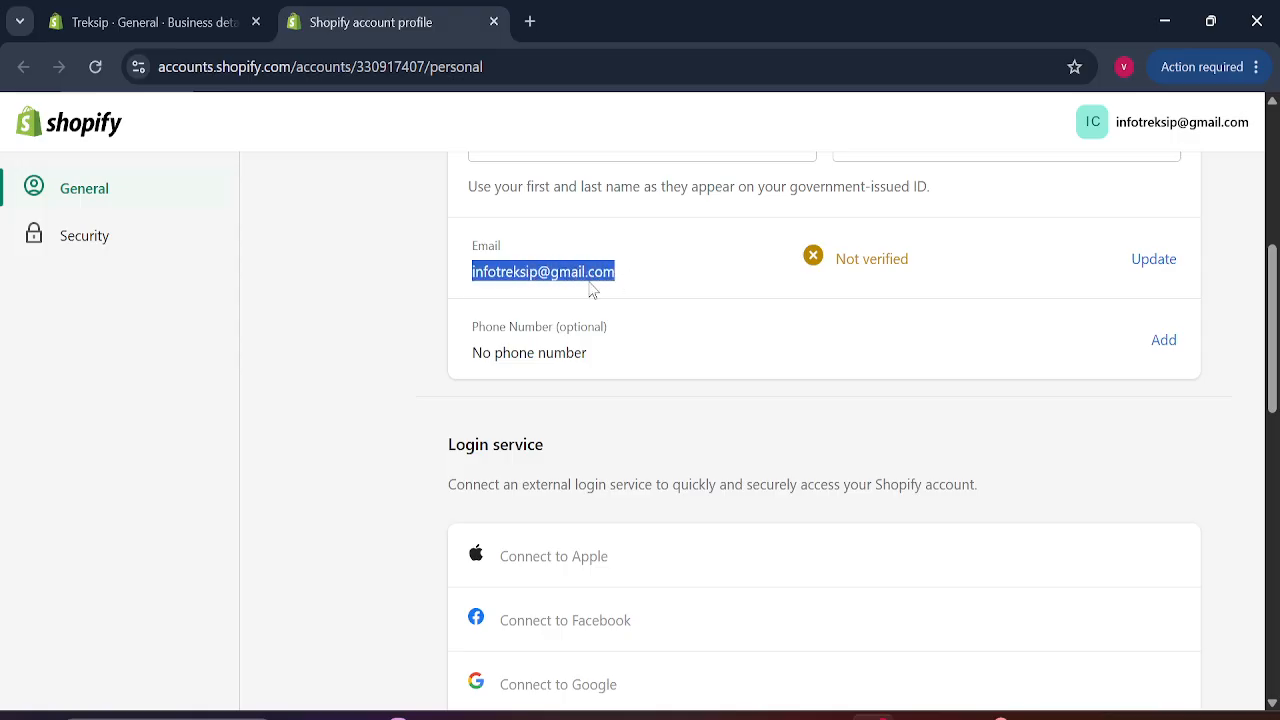
{"action": "right_click", "coordinate": [565, 288]}
{"action": "left_click", "coordinate": [620, 324]}
Try to update the account's email address, and close the account profile tab at the password verification.
{"action": "left_click", "coordinate": [1150, 266]}
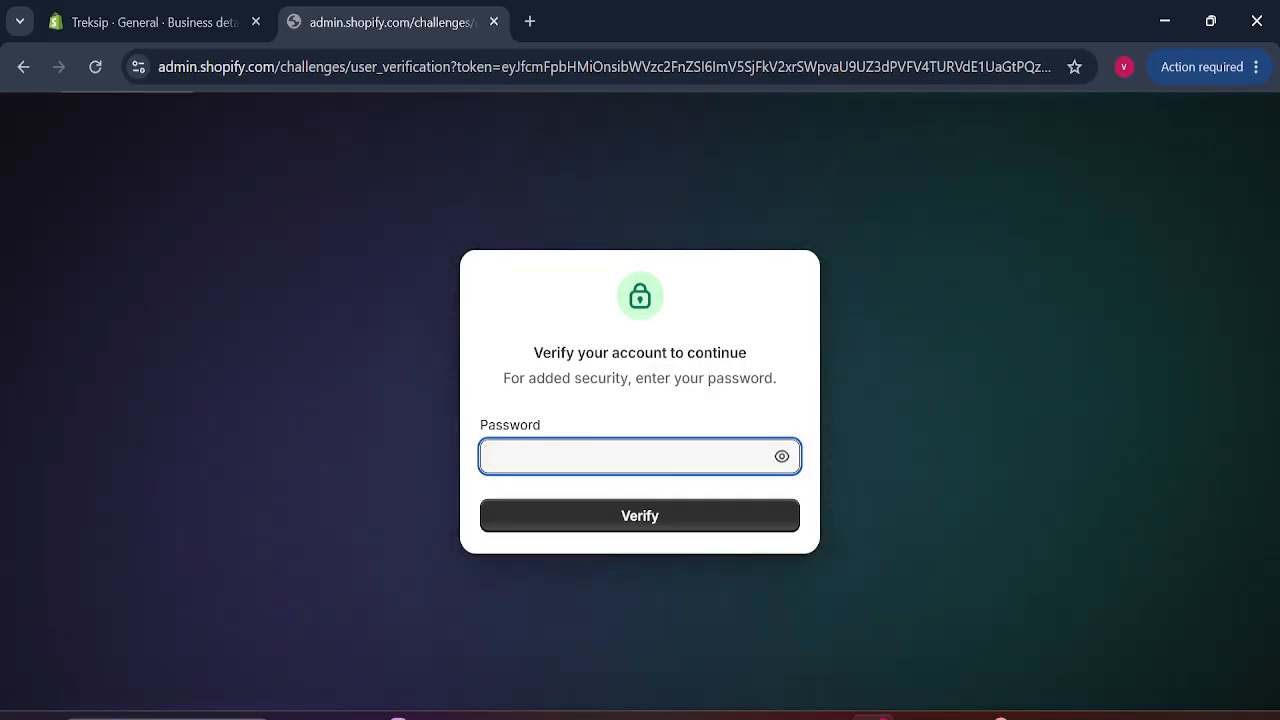
{"action": "left_click", "coordinate": [150, 22]}
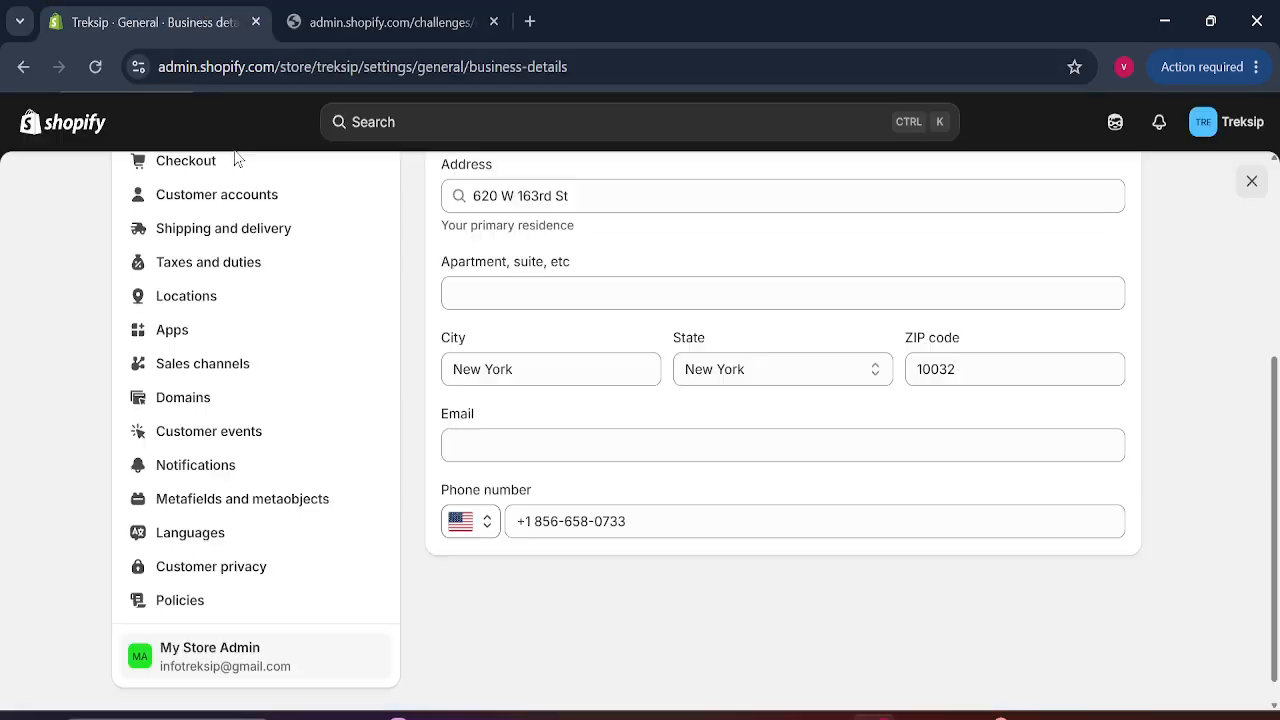
{"action": "left_click", "coordinate": [366, 10]}
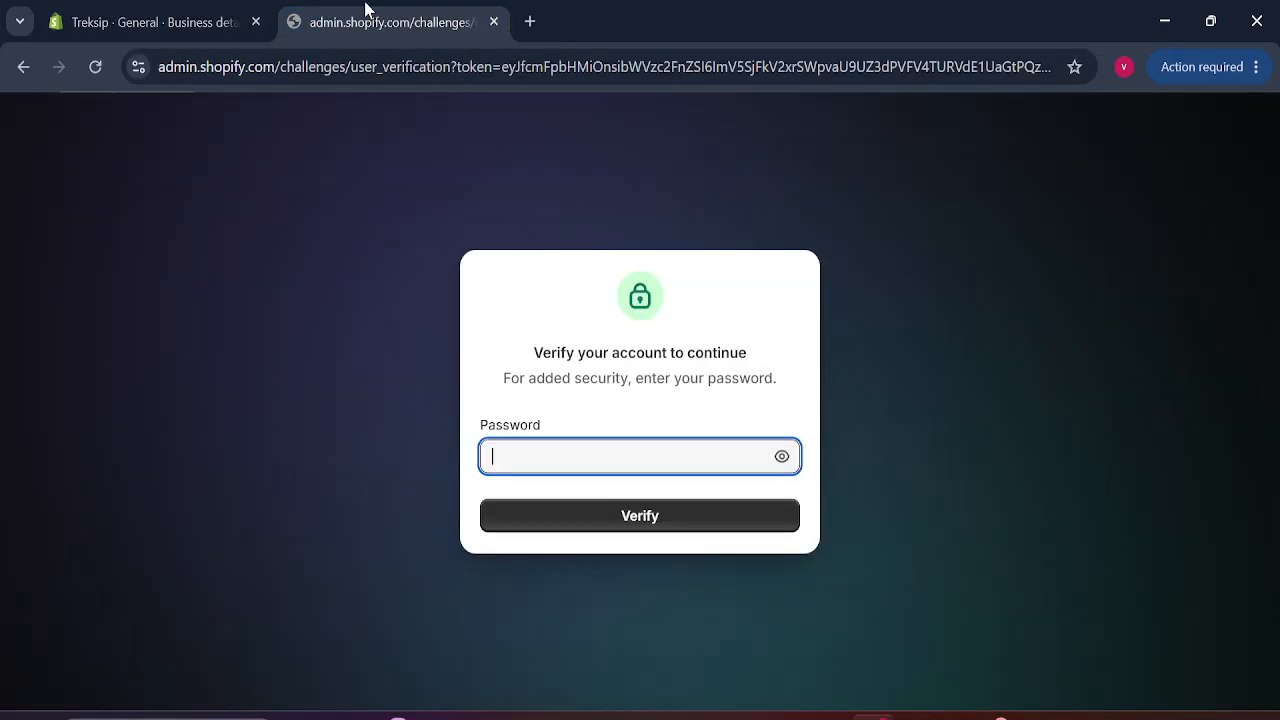
{"action": "left_click", "coordinate": [172, 10]}
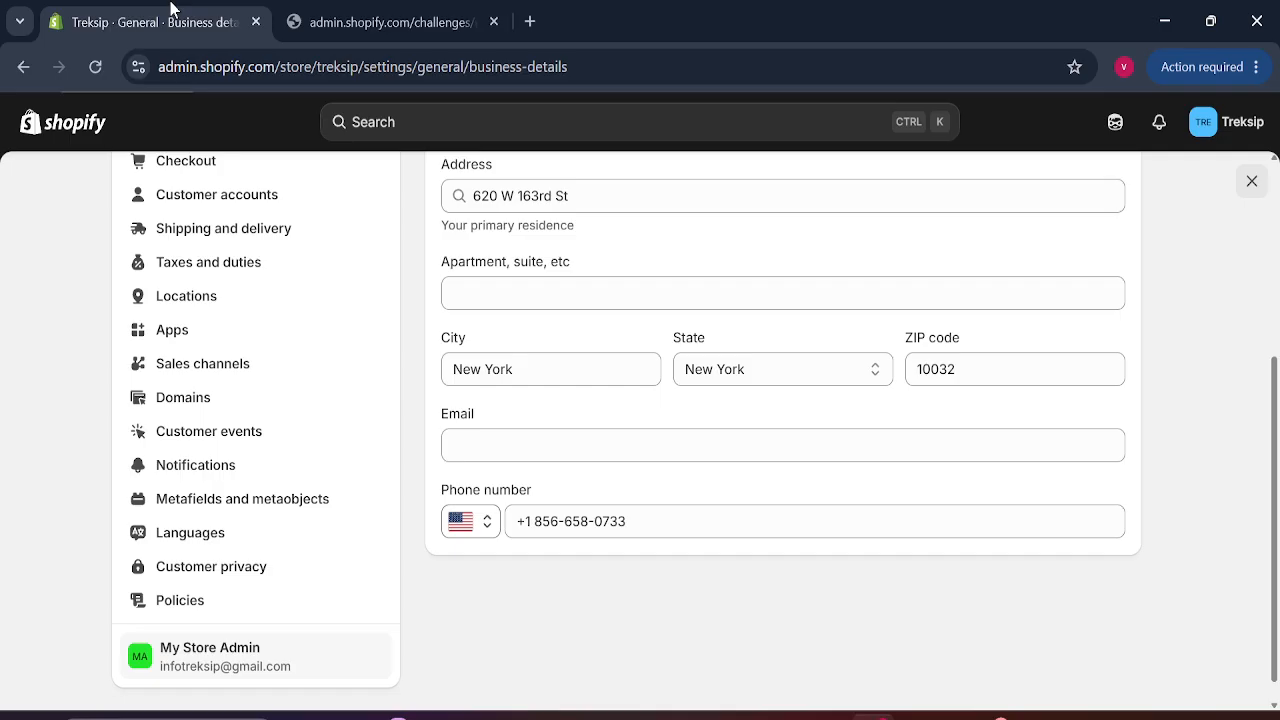
{"action": "left_click", "coordinate": [493, 21]}
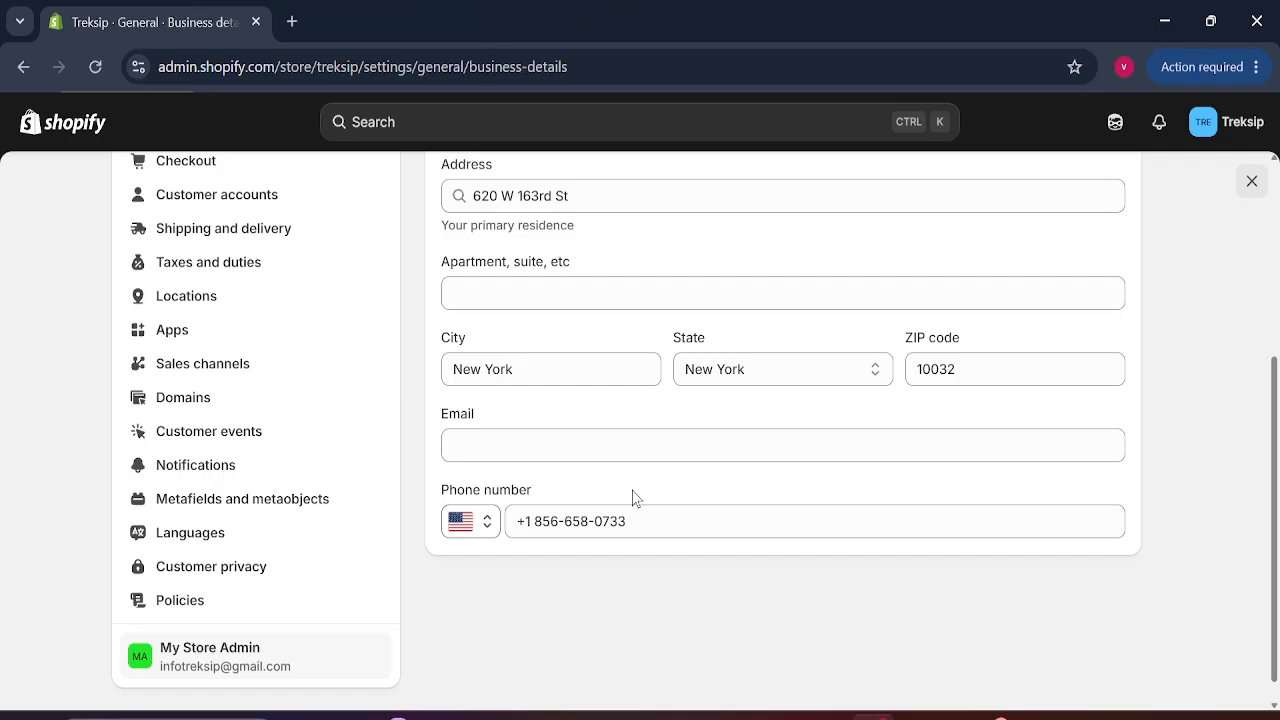
Fill in the business details Email field with the suggested store email, save, and return to the General settings.
{"action": "left_click", "coordinate": [500, 455]}
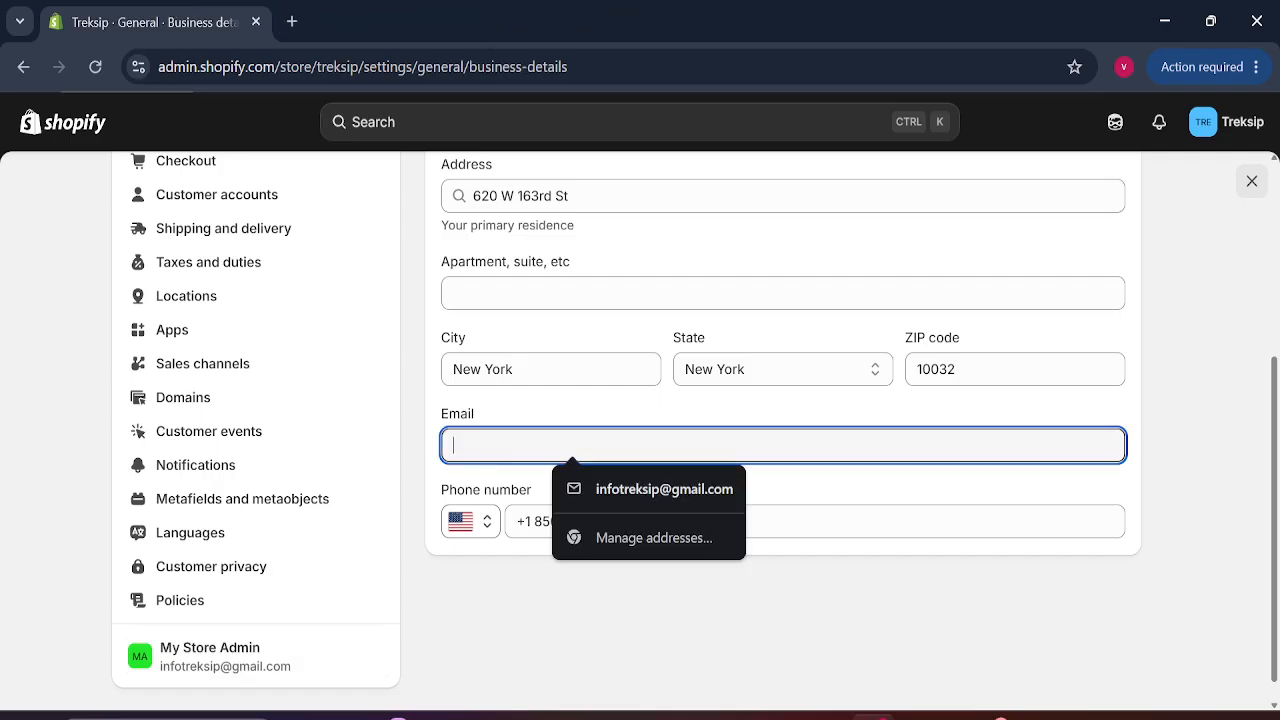
{"action": "left_click", "coordinate": [735, 500]}
{"action": "left_click", "coordinate": [925, 122]}
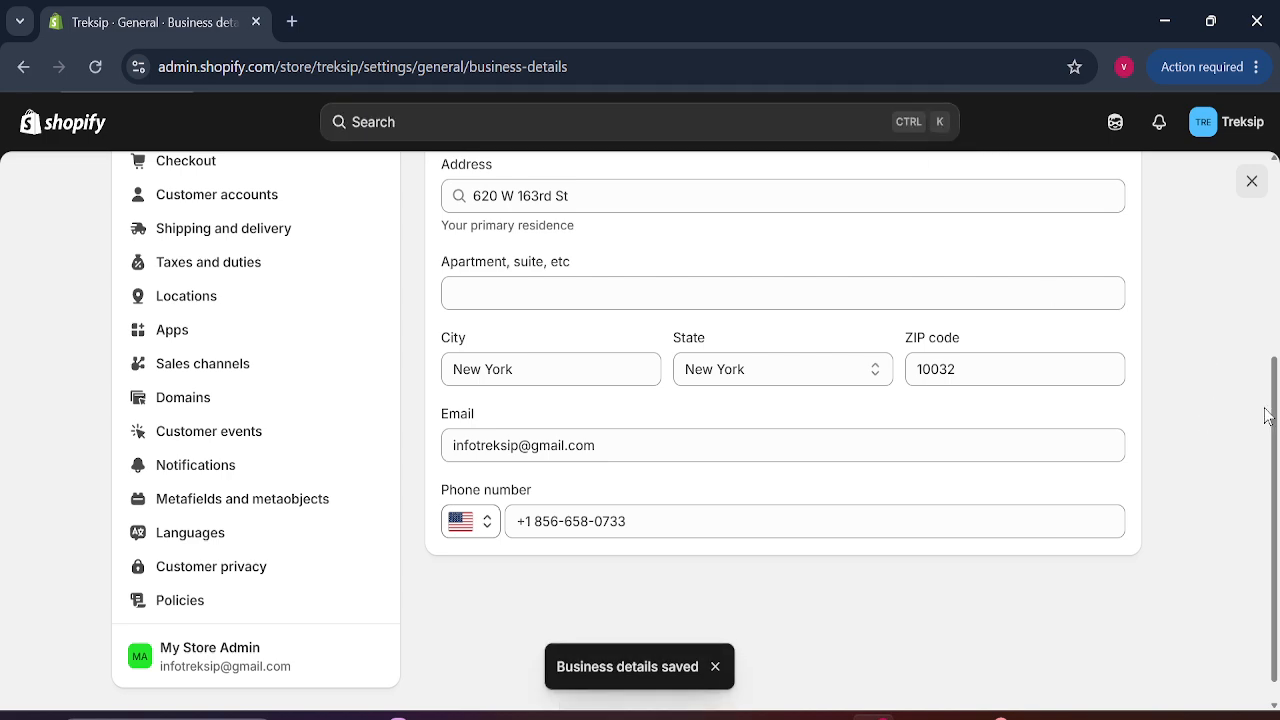
{"action": "left_click_drag", "start_coordinate": [1265, 415], "coordinate": [1276, 217]}
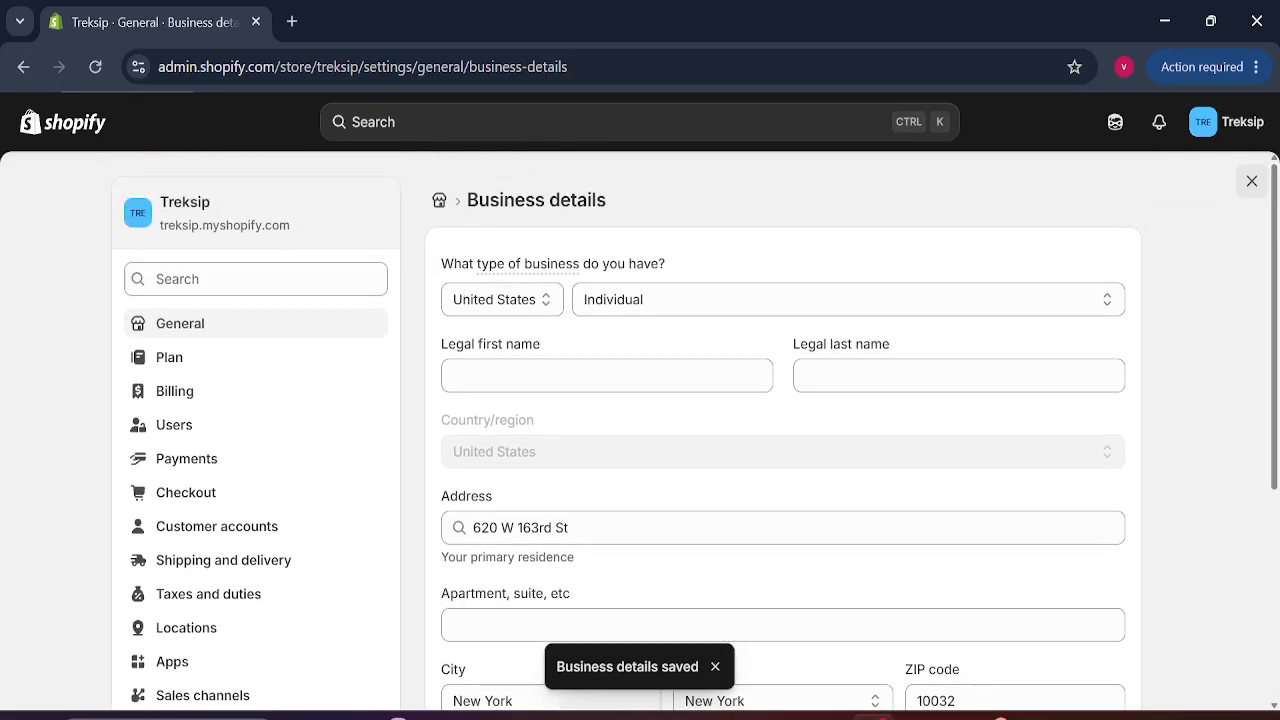
{"action": "left_click", "coordinate": [440, 202]}
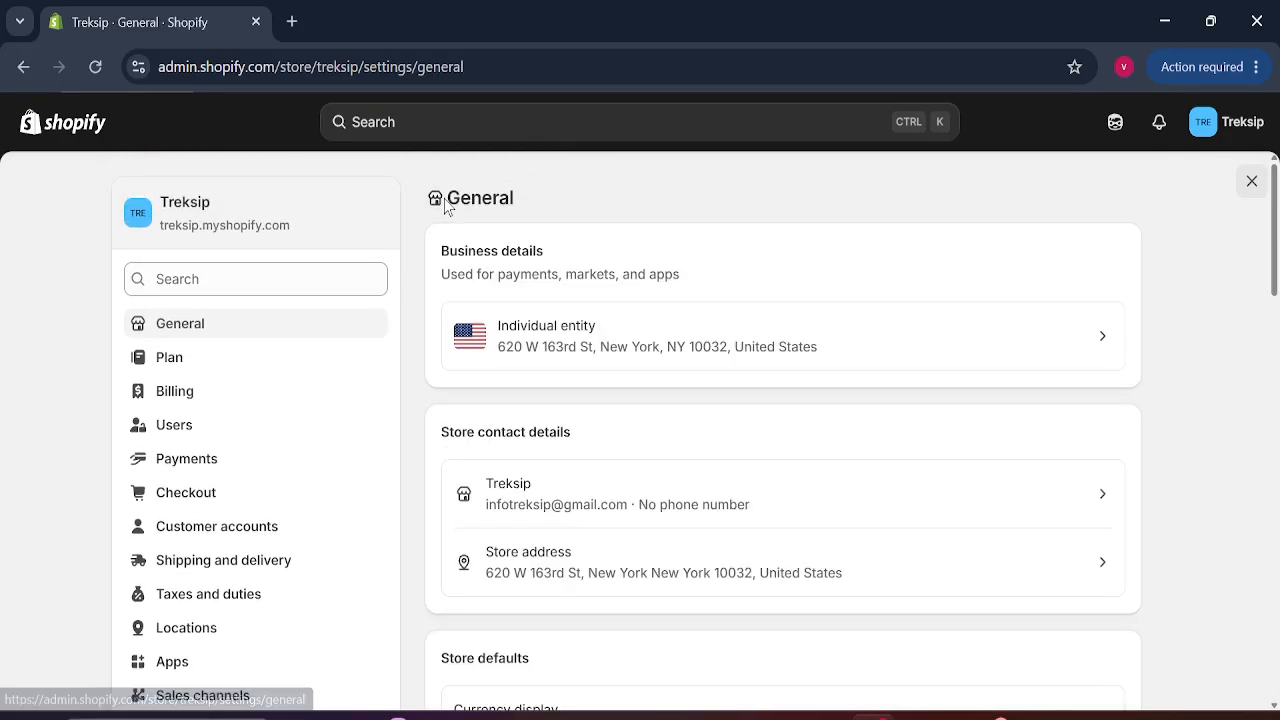
Change the store currency to US Dollar (USD $) in the store defaults and save it.
{"action": "left_click_drag", "start_coordinate": [1275, 268], "coordinate": [1276, 376]}
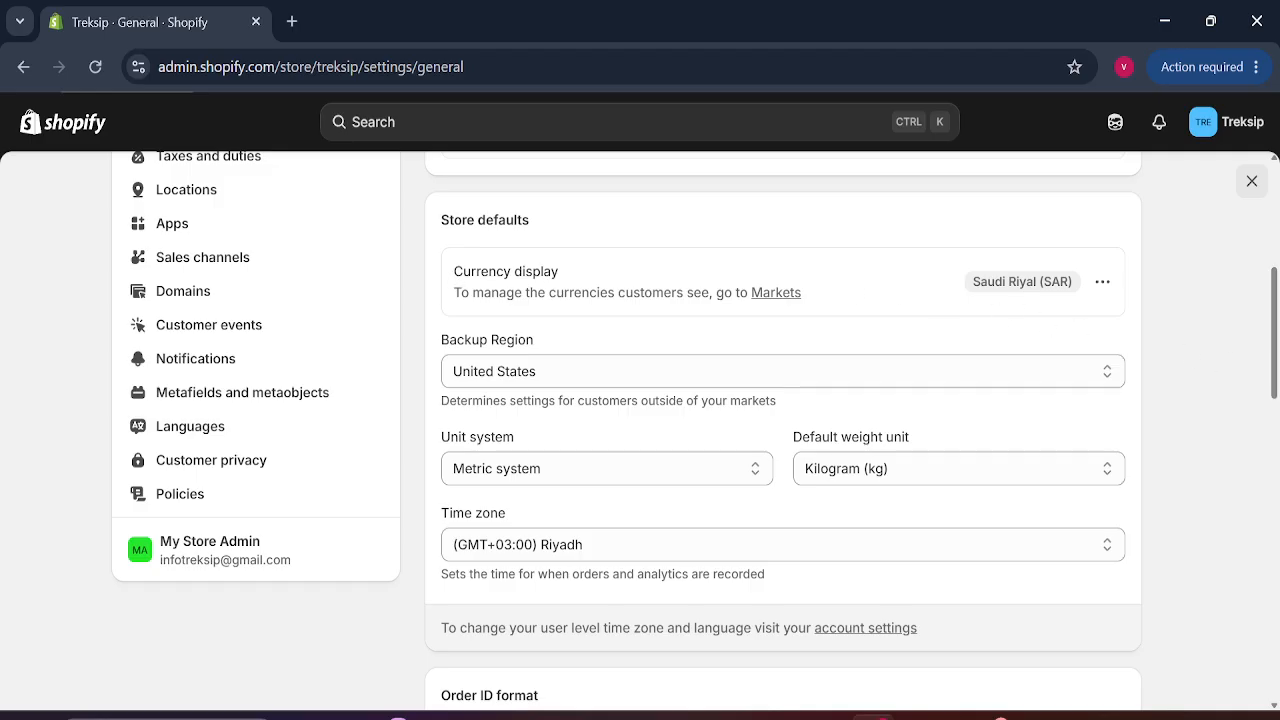
{"action": "left_click_drag", "start_coordinate": [455, 271], "coordinate": [600, 274]}
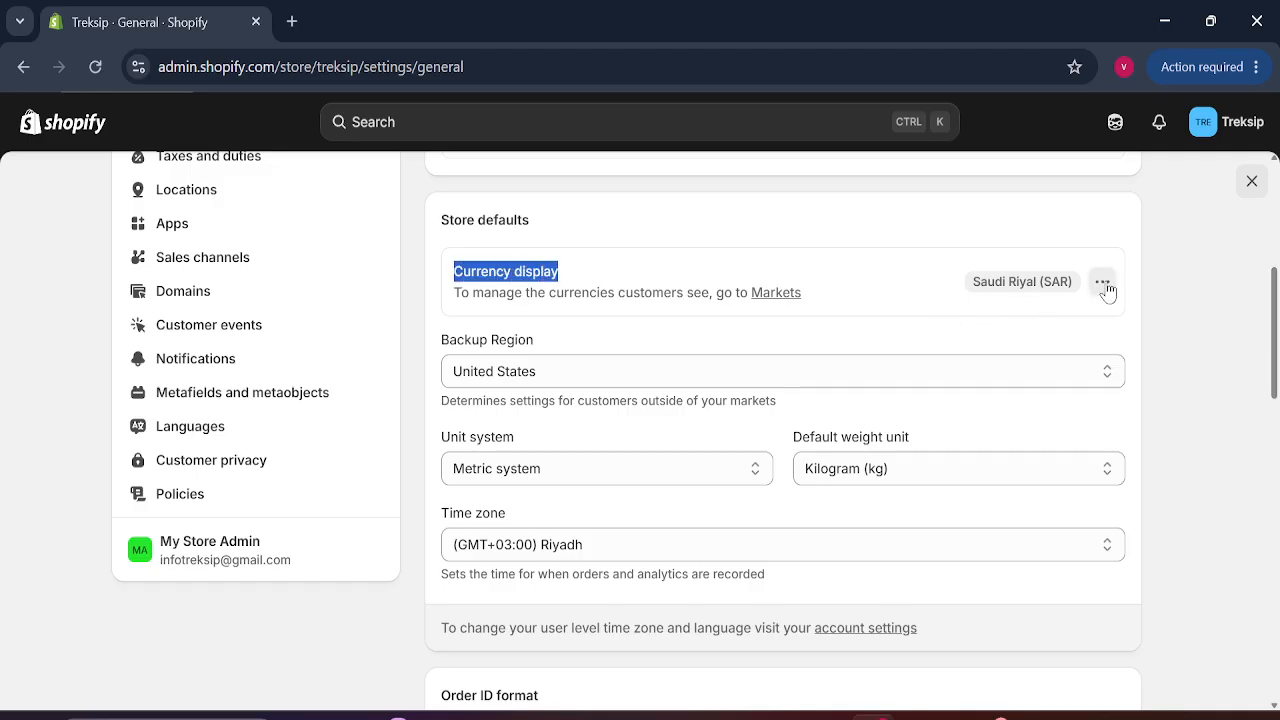
{"action": "left_click", "coordinate": [1102, 283]}
{"action": "left_click", "coordinate": [990, 332]}
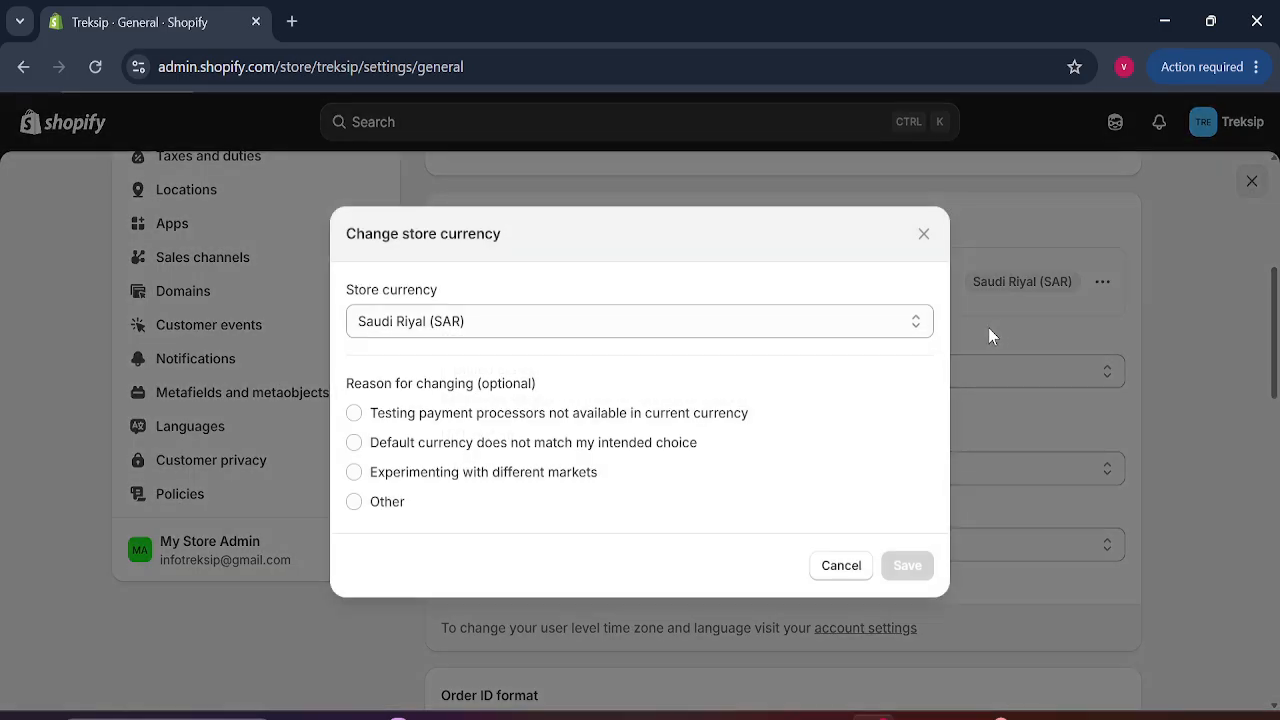
{"action": "left_click", "coordinate": [571, 321]}
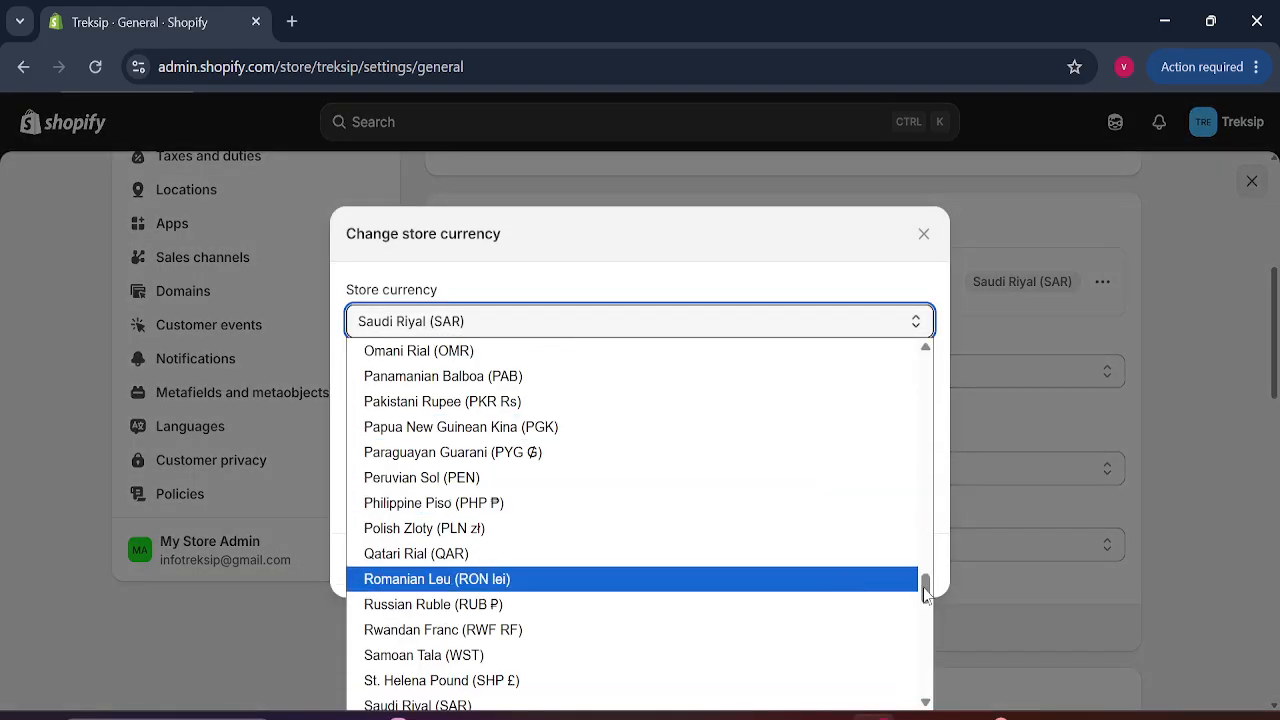
{"action": "mouse_move", "coordinate": [925, 595]}
{"action": "left_mouse_down"}
{"action": "mouse_move", "coordinate": [925, 366]}
{"action": "mouse_move", "coordinate": [925, 578]}
{"action": "left_mouse_up"}
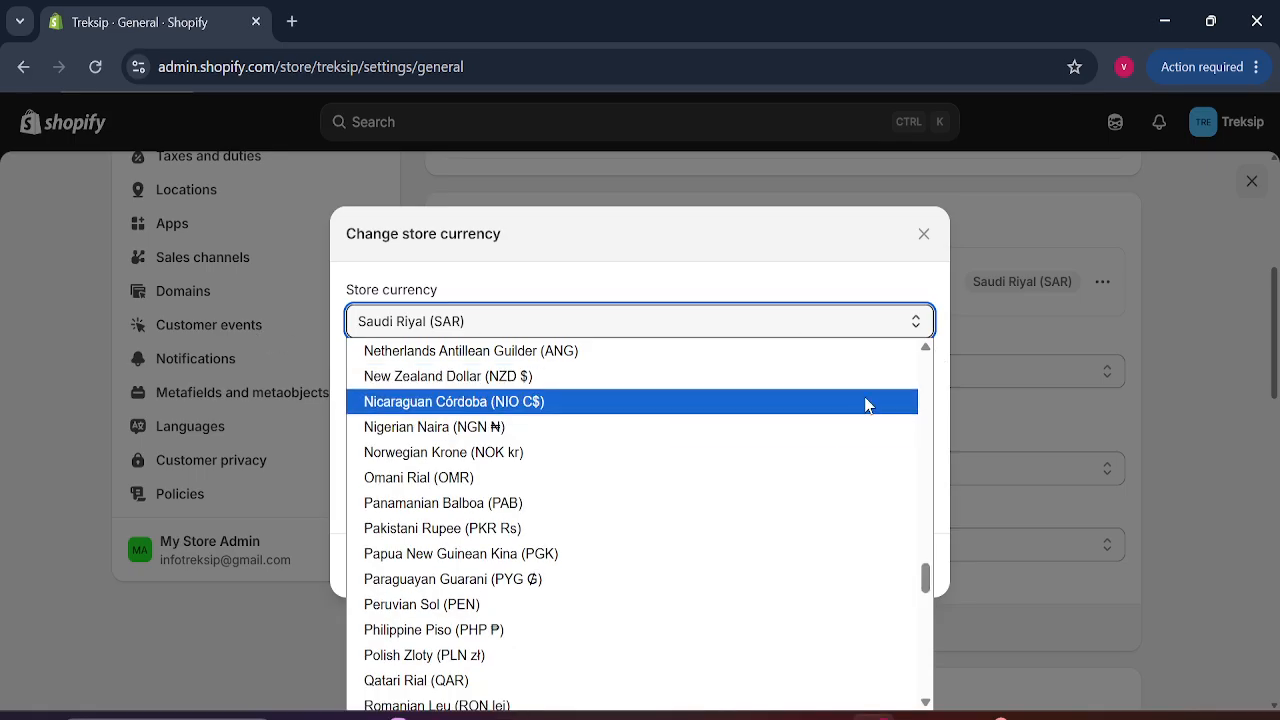
{"action": "scroll", "coordinate": [928, 352], "scroll_direction": "up", "scroll_amount": 4}
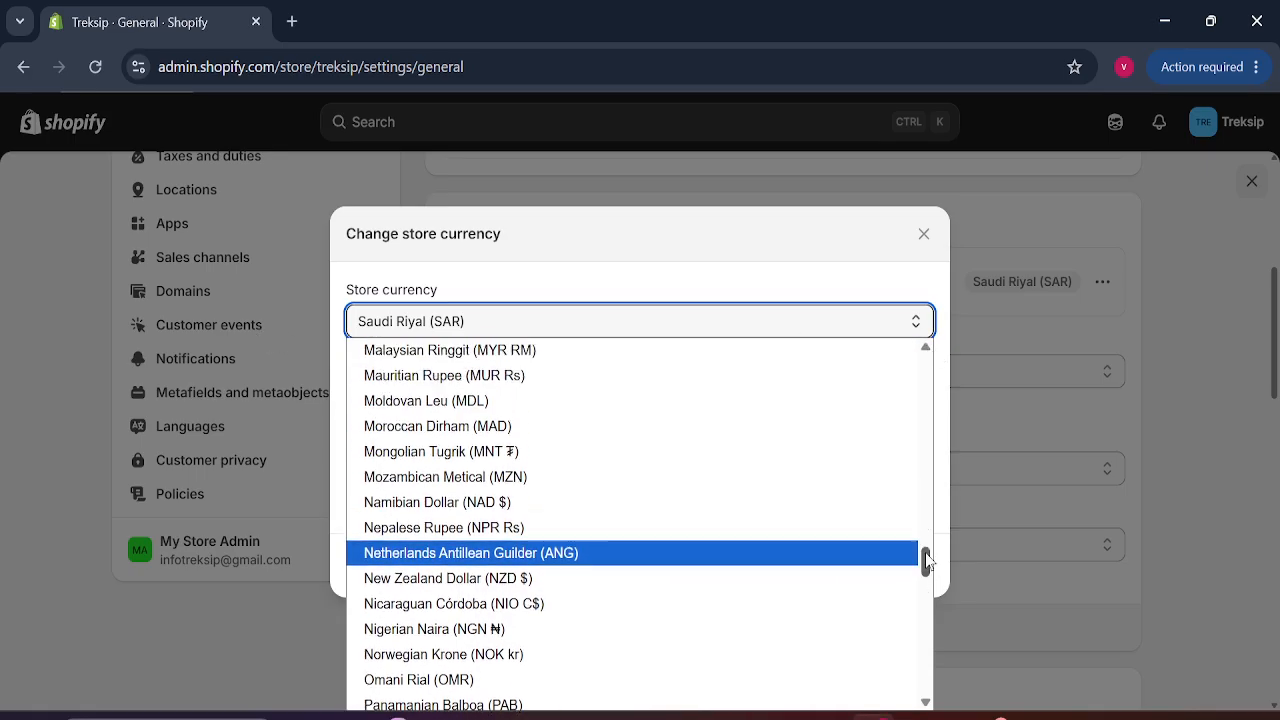
{"action": "left_click_drag", "start_coordinate": [926, 560], "coordinate": [923, 363]}
{"action": "left_click", "coordinate": [425, 378]}
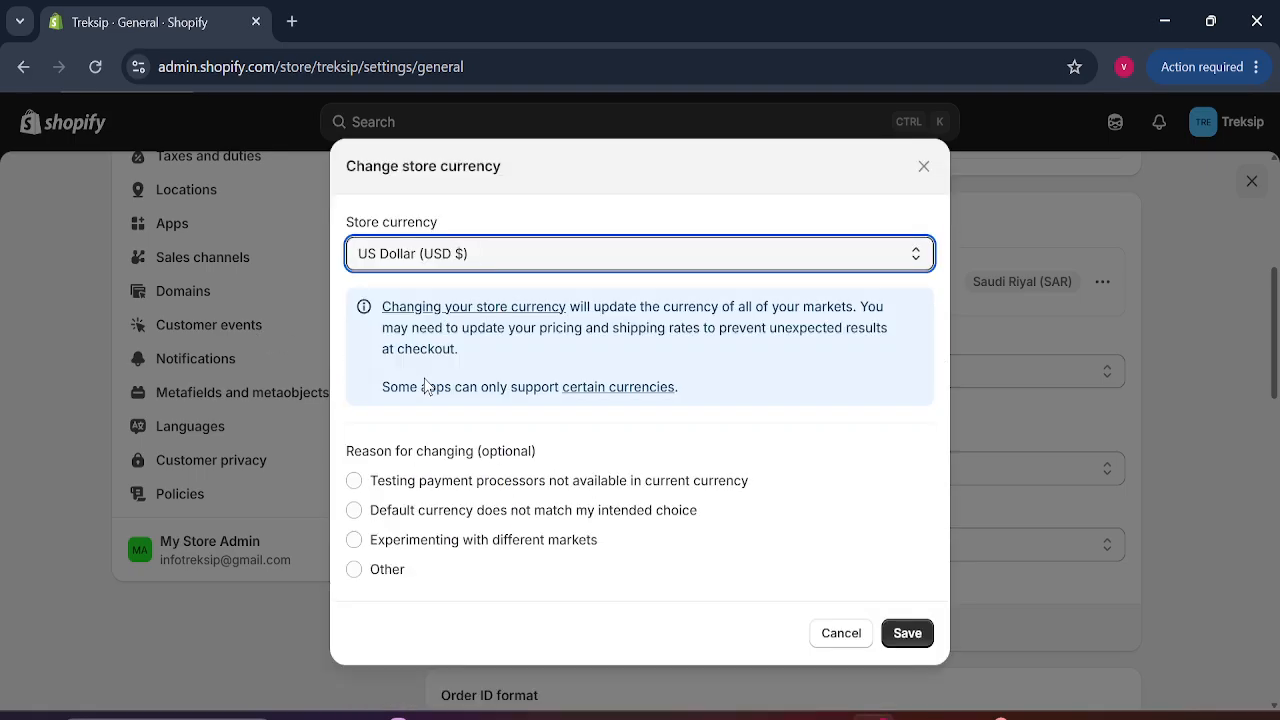
{"action": "left_click", "coordinate": [906, 634]}
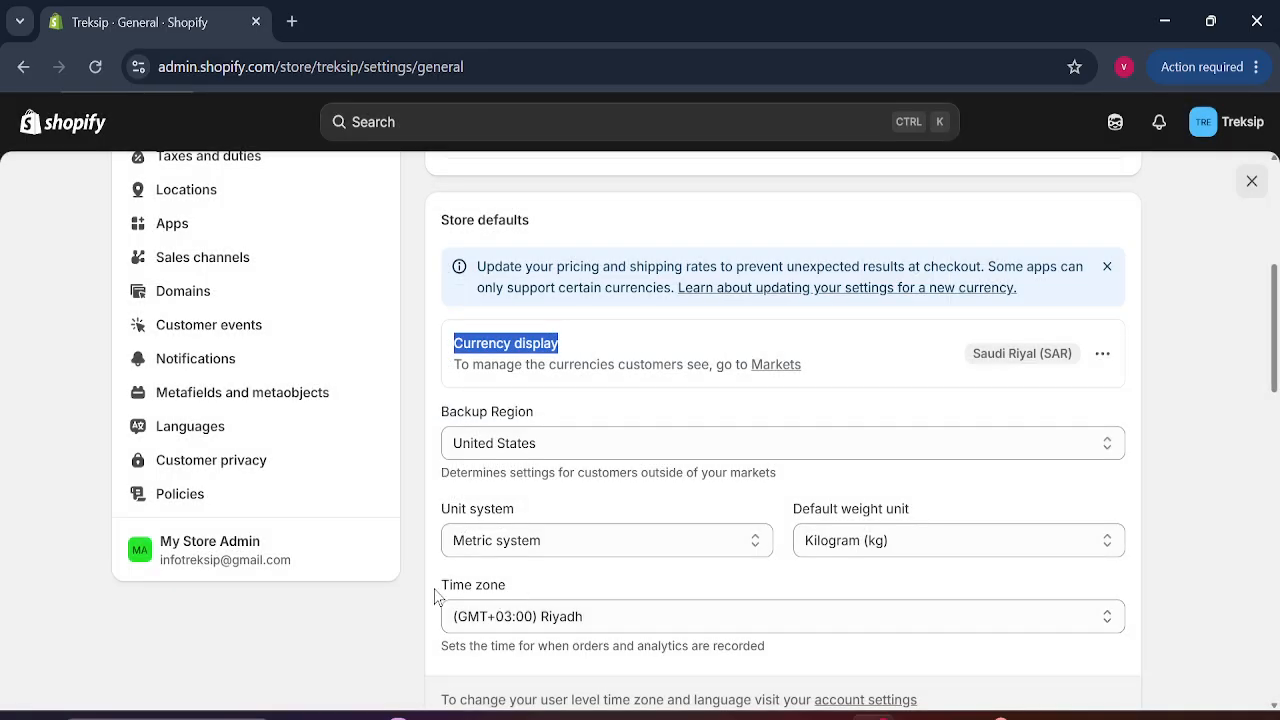
Set the store time zone to (GMT-08:00) Pacific Time (US & Canada) and save the general settings.
{"action": "left_click_drag", "start_coordinate": [436, 597], "coordinate": [577, 613]}
{"action": "left_click", "coordinate": [580, 623]}
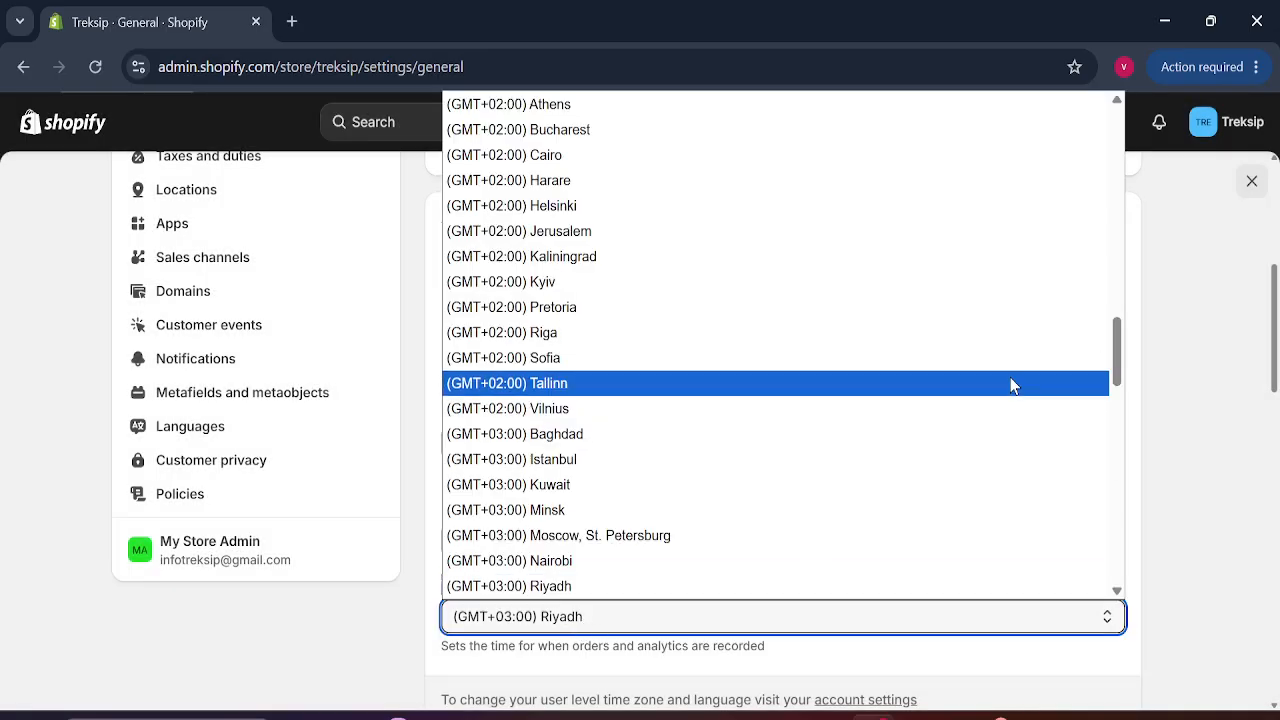
{"action": "left_click_drag", "start_coordinate": [1118, 352], "coordinate": [1135, 123]}
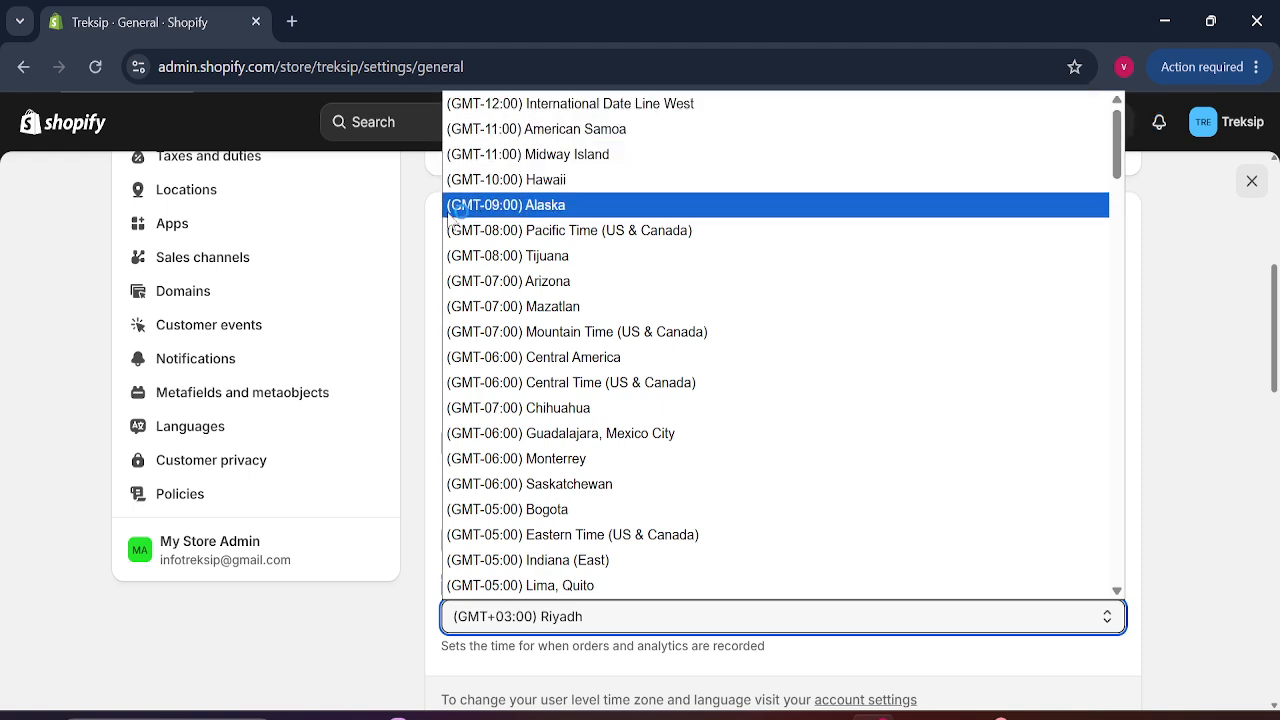
{"action": "left_click", "coordinate": [665, 236]}
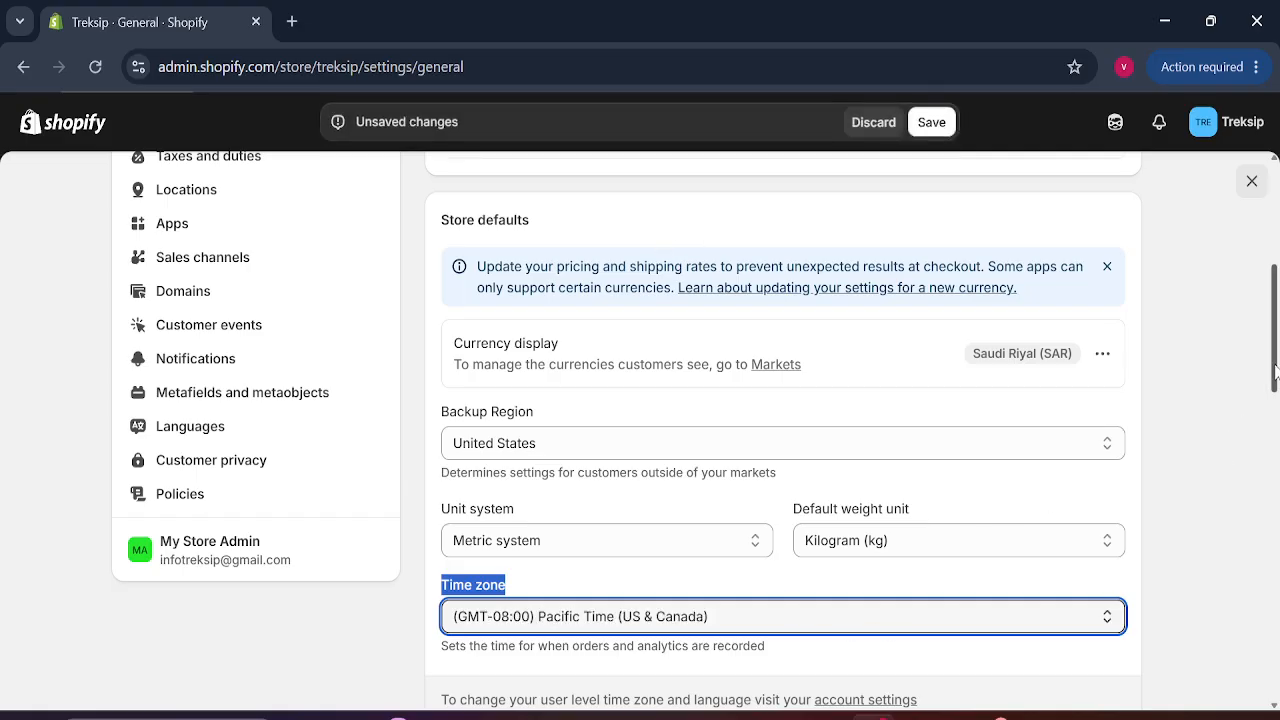
{"action": "left_click_drag", "start_coordinate": [1276, 365], "coordinate": [1276, 228]}
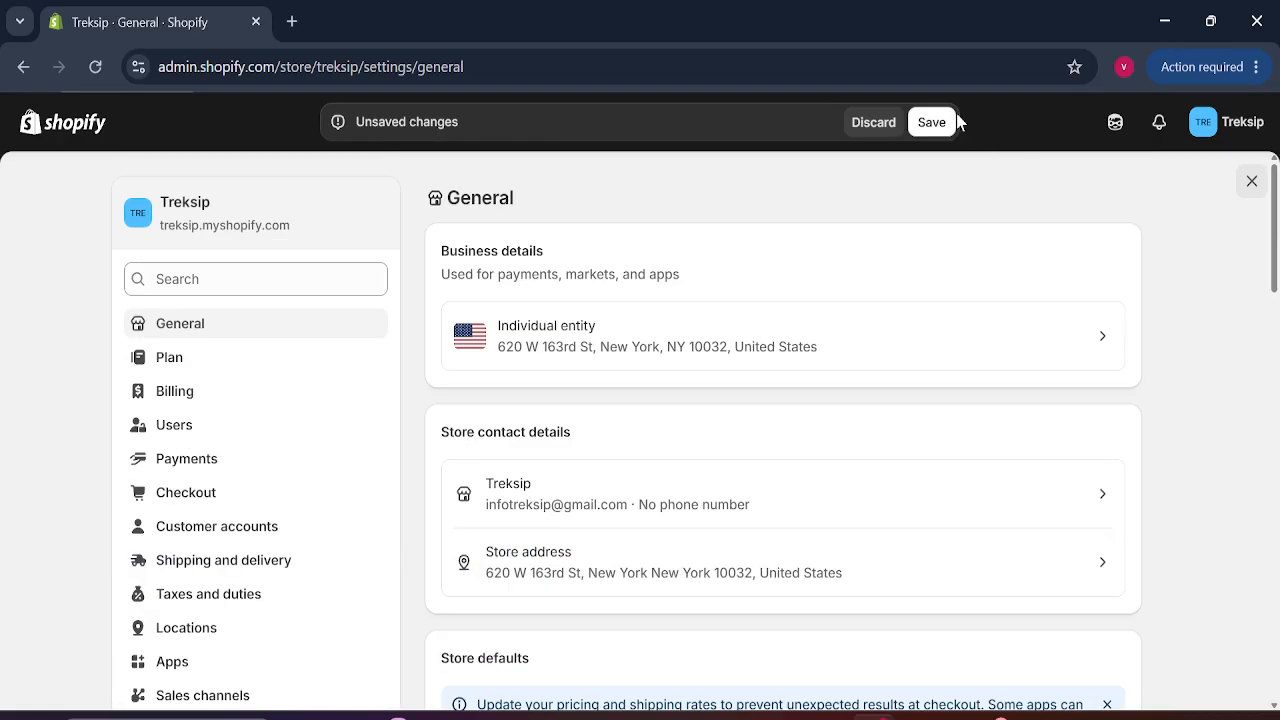
{"action": "left_click", "coordinate": [931, 122]}
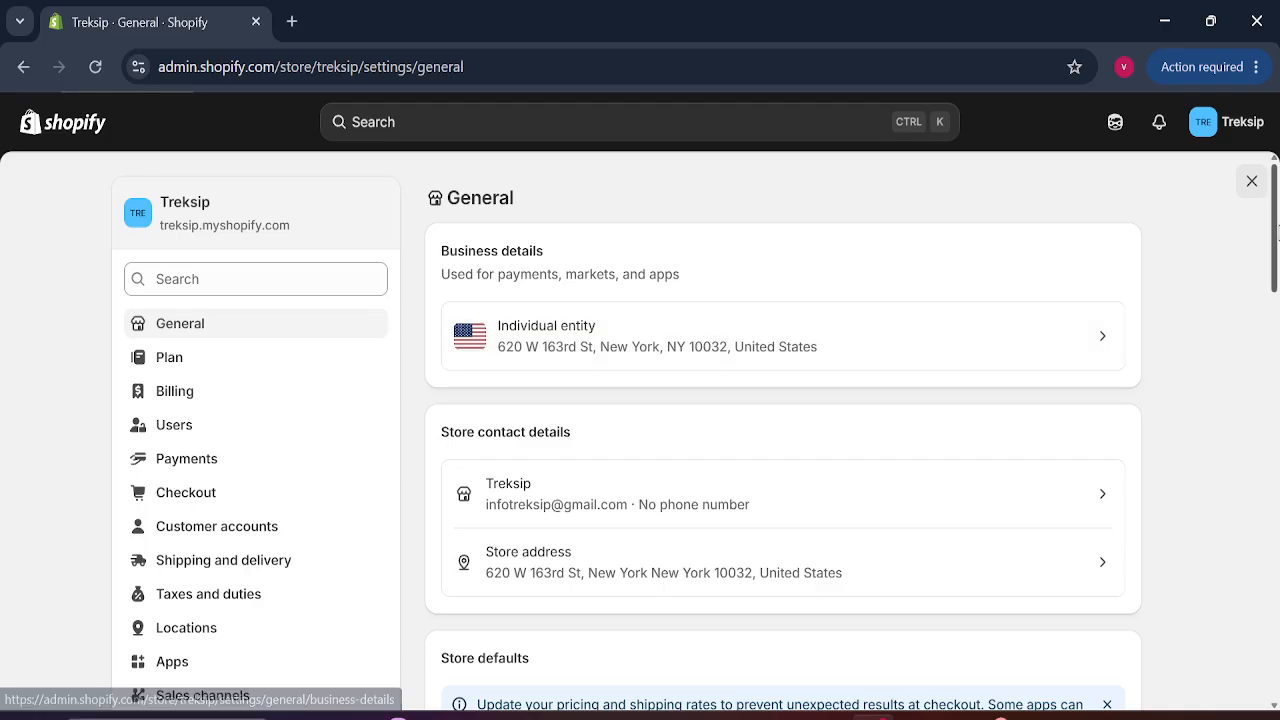
Open the Shop location's address for editing in the Locations settings and set its country/region to United States.
{"action": "mouse_move", "coordinate": [1276, 230]}
{"action": "left_mouse_down"}
{"action": "mouse_move", "coordinate": [1277, 348]}
{"action": "mouse_move", "coordinate": [1277, 232]}
{"action": "left_mouse_up"}
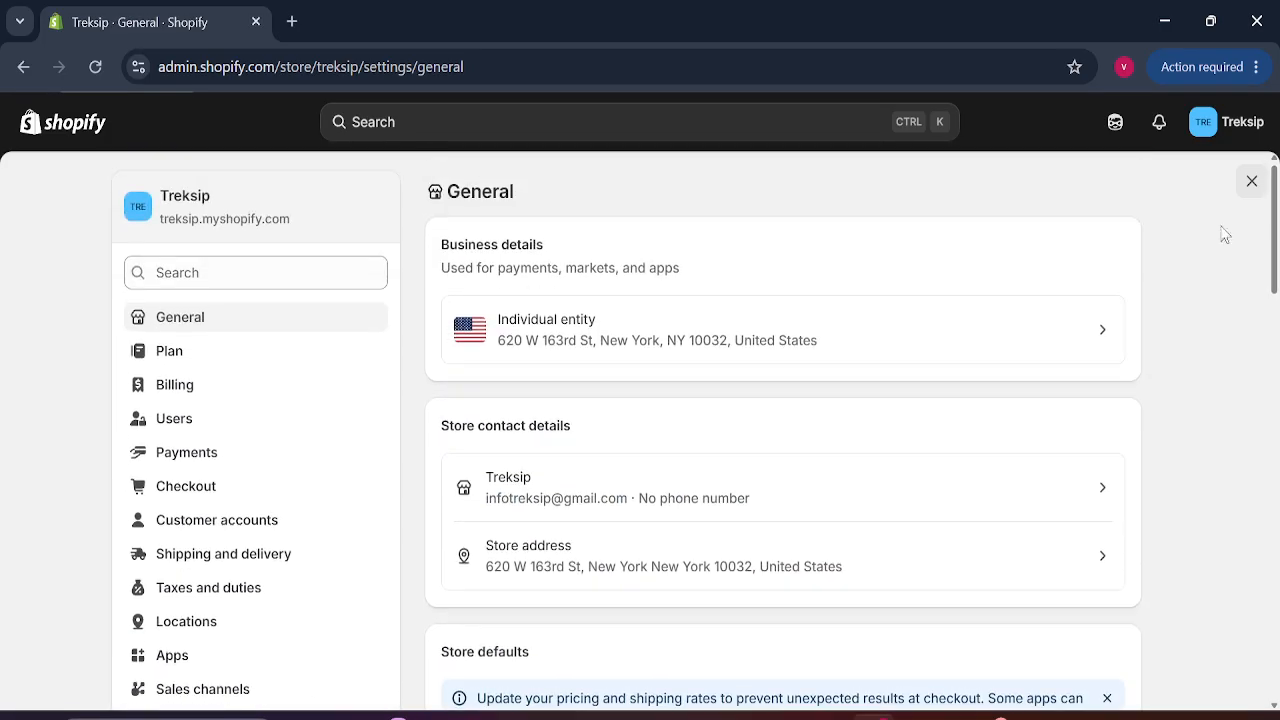
{"action": "left_click", "coordinate": [185, 626]}
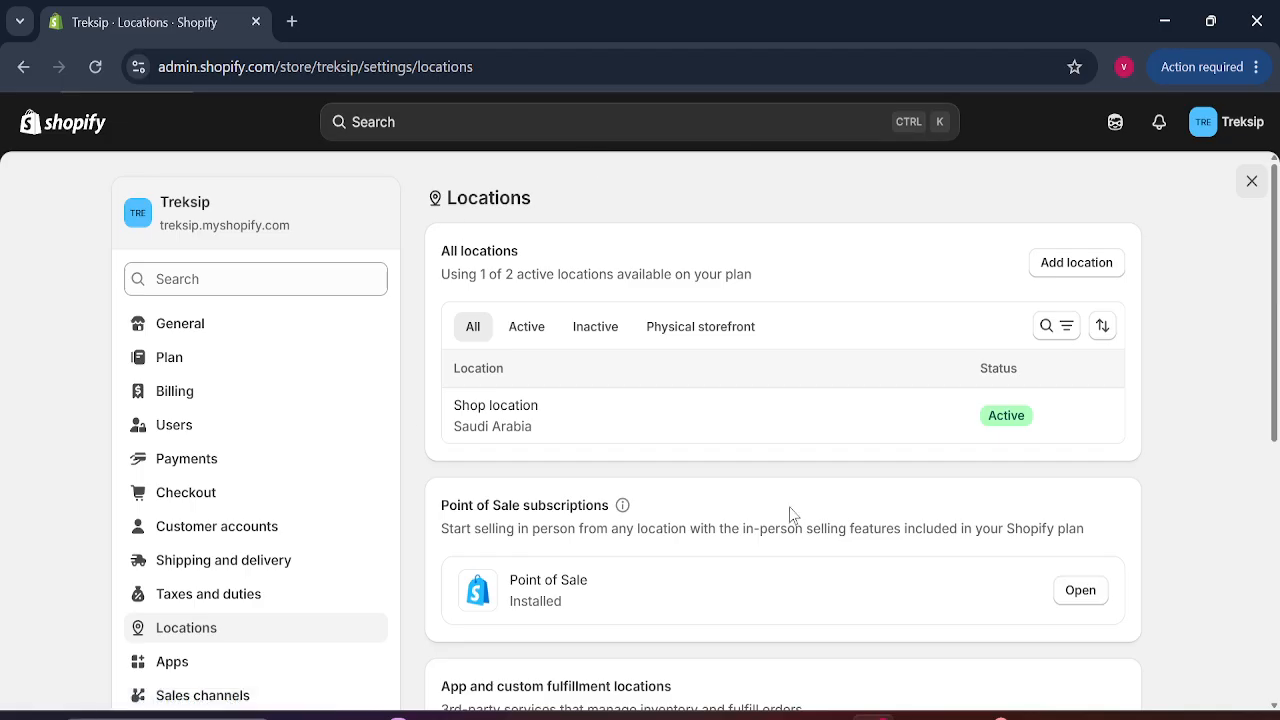
{"action": "left_click", "coordinate": [764, 436]}
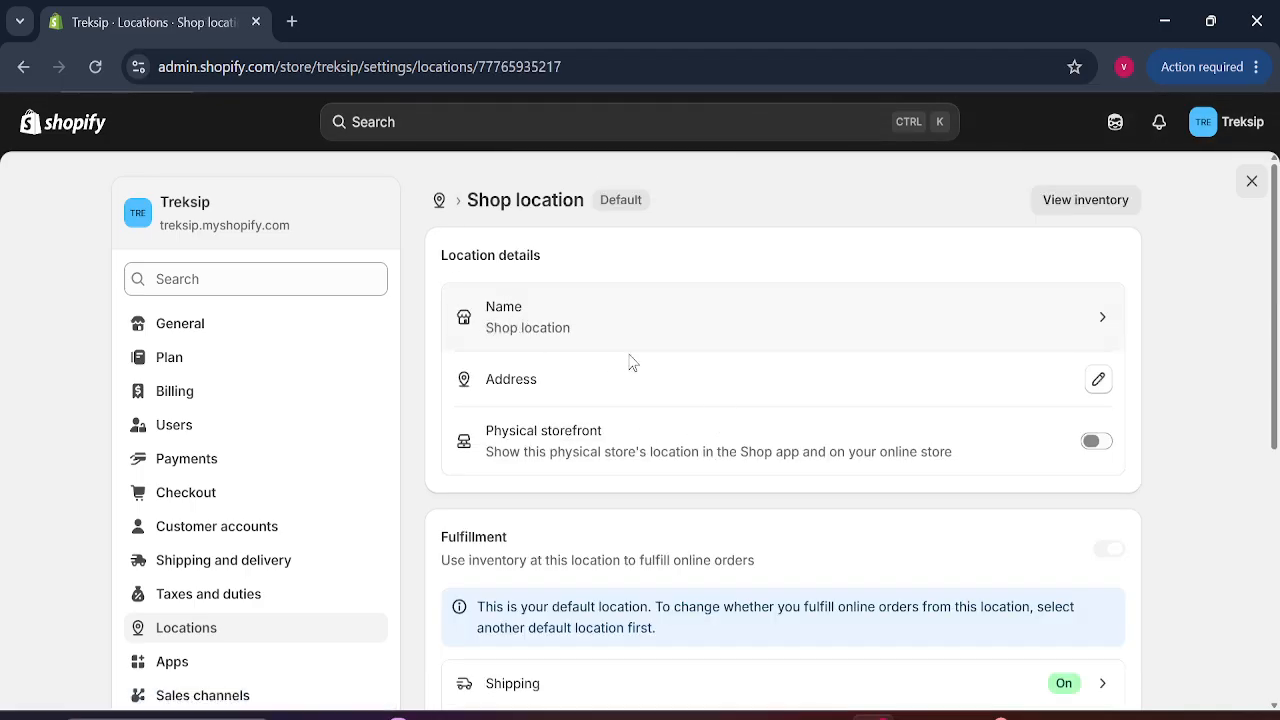
{"action": "left_click", "coordinate": [1097, 382]}
{"action": "left_click", "coordinate": [499, 271]}
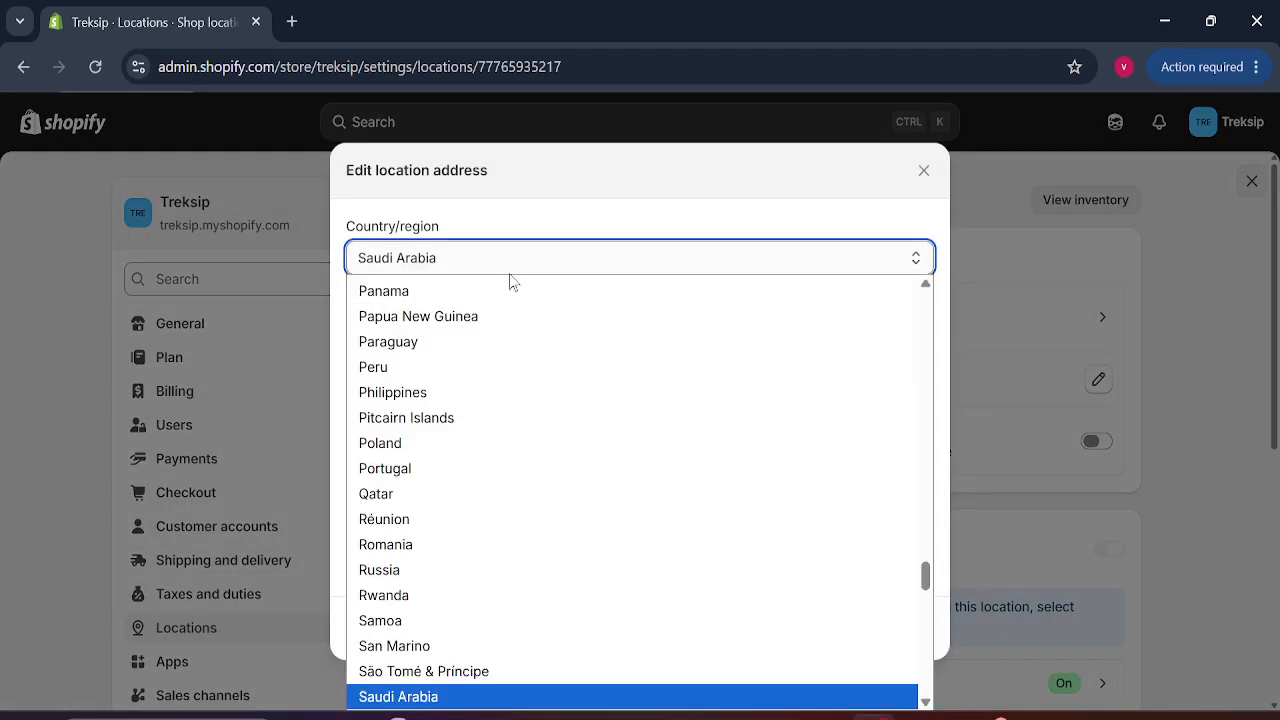
{"action": "left_click_drag", "start_coordinate": [929, 583], "coordinate": [926, 690]}
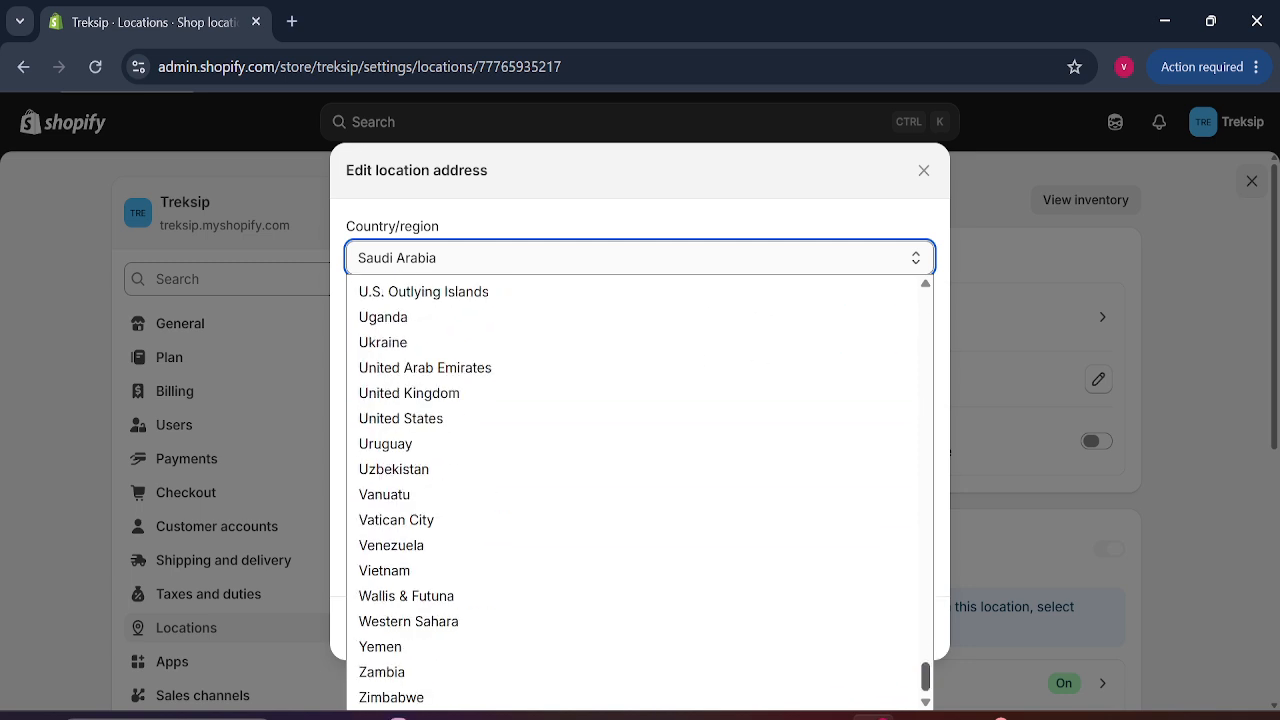
{"action": "left_click", "coordinate": [390, 428]}
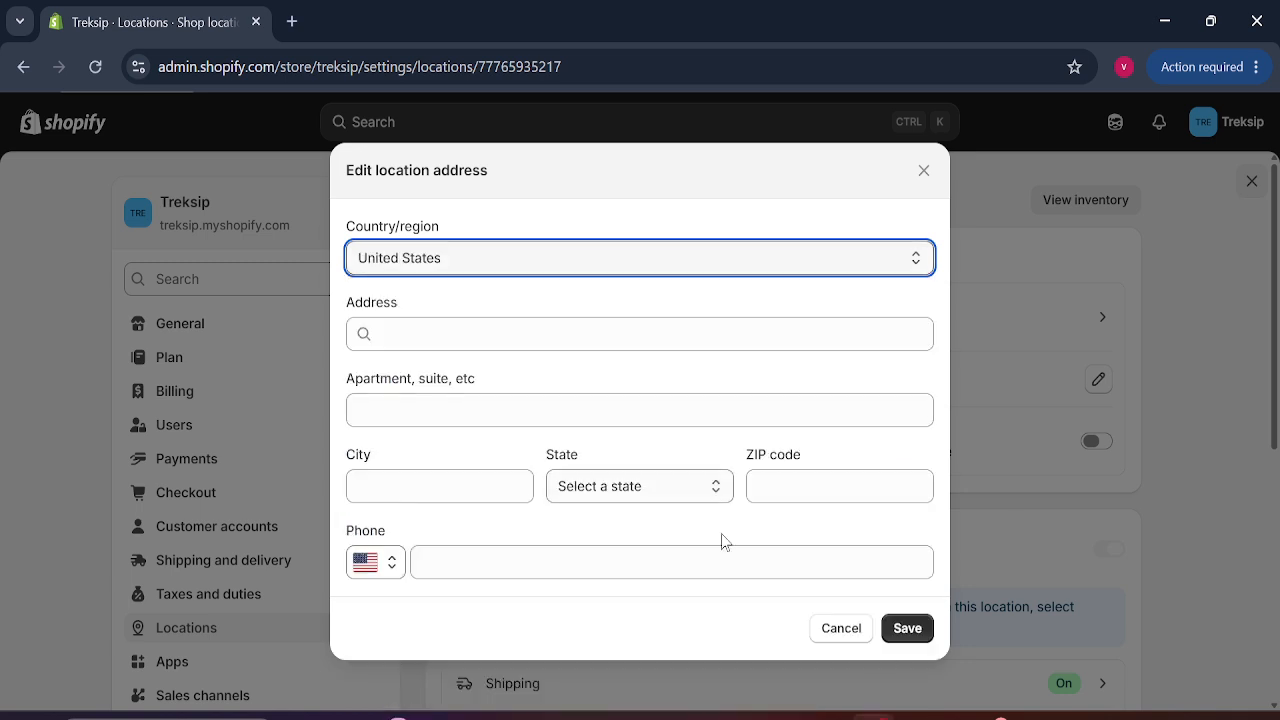
Copy the street address from the notes into the location's Address field and accept the matching suggestion to fill city, state and ZIP code.
{"action": "left_click", "coordinate": [829, 716]}
{"action": "left_click", "coordinate": [934, 159]}
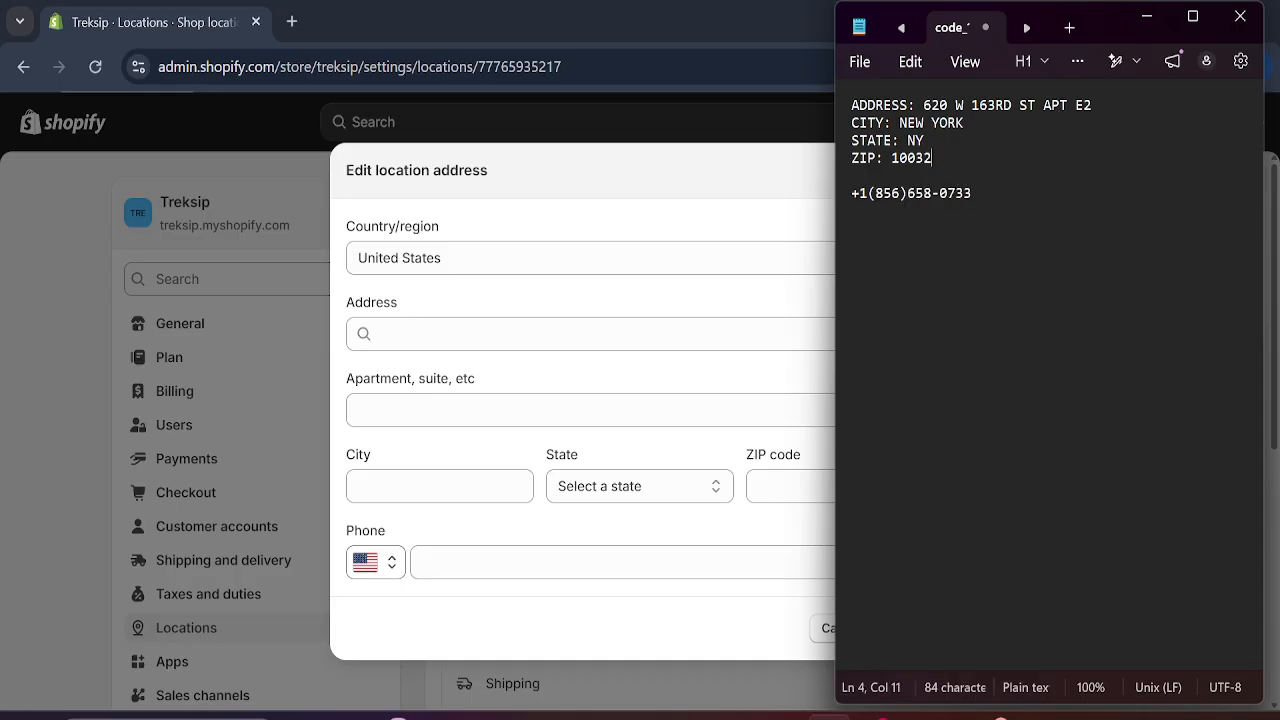
{"action": "left_click_drag", "start_coordinate": [923, 105], "coordinate": [1107, 105]}
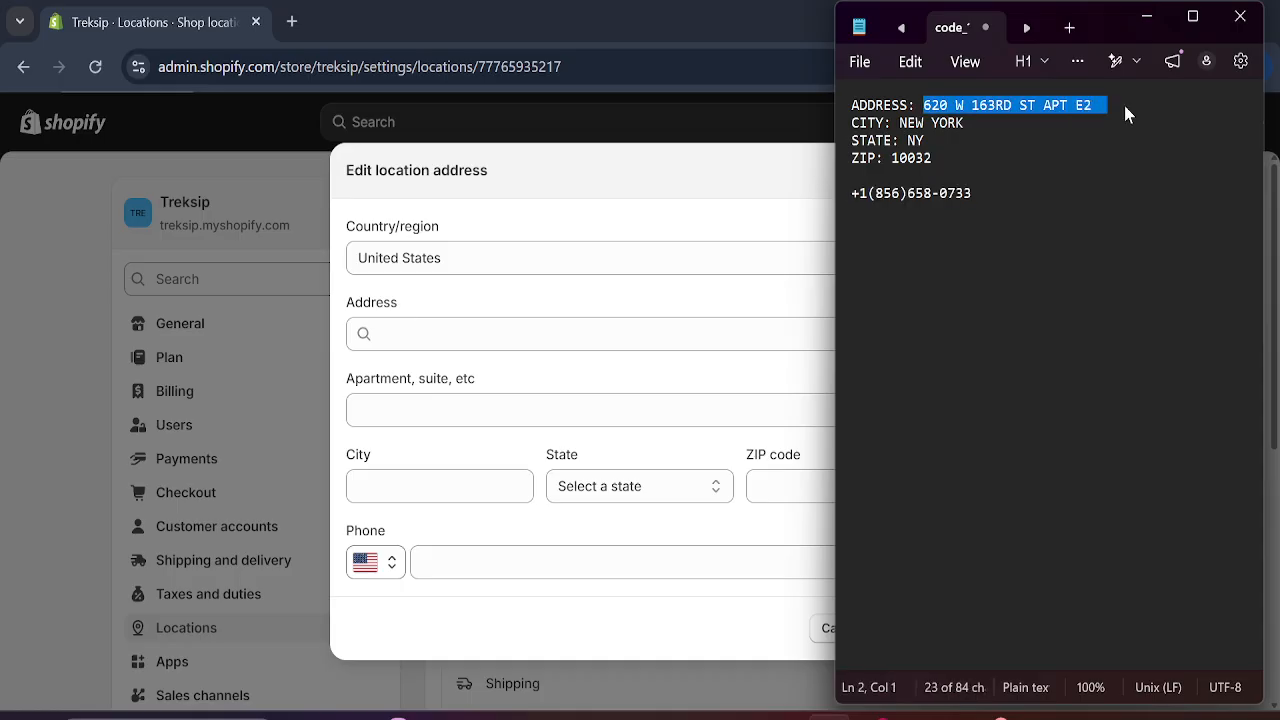
{"action": "key", "text": "ctrl+c"}
{"action": "left_click", "coordinate": [450, 334]}
{"action": "key", "text": "ctrl+v"}
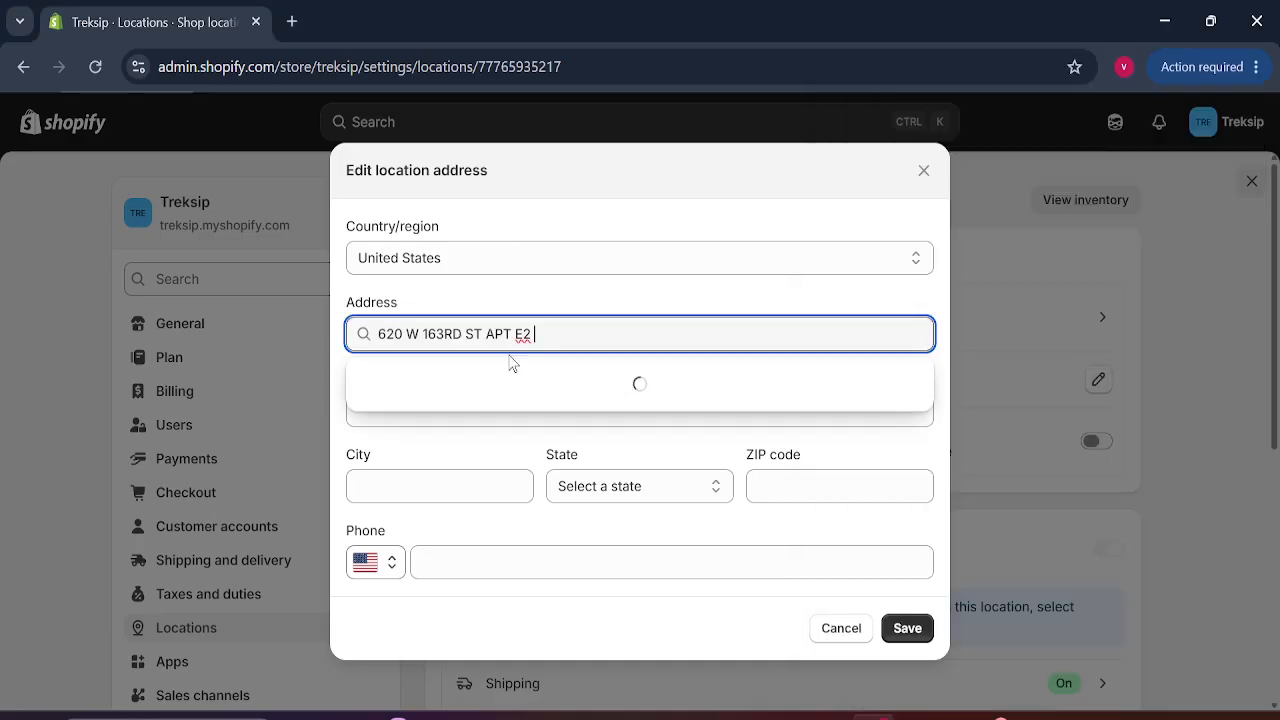
{"action": "left_click", "coordinate": [614, 382]}
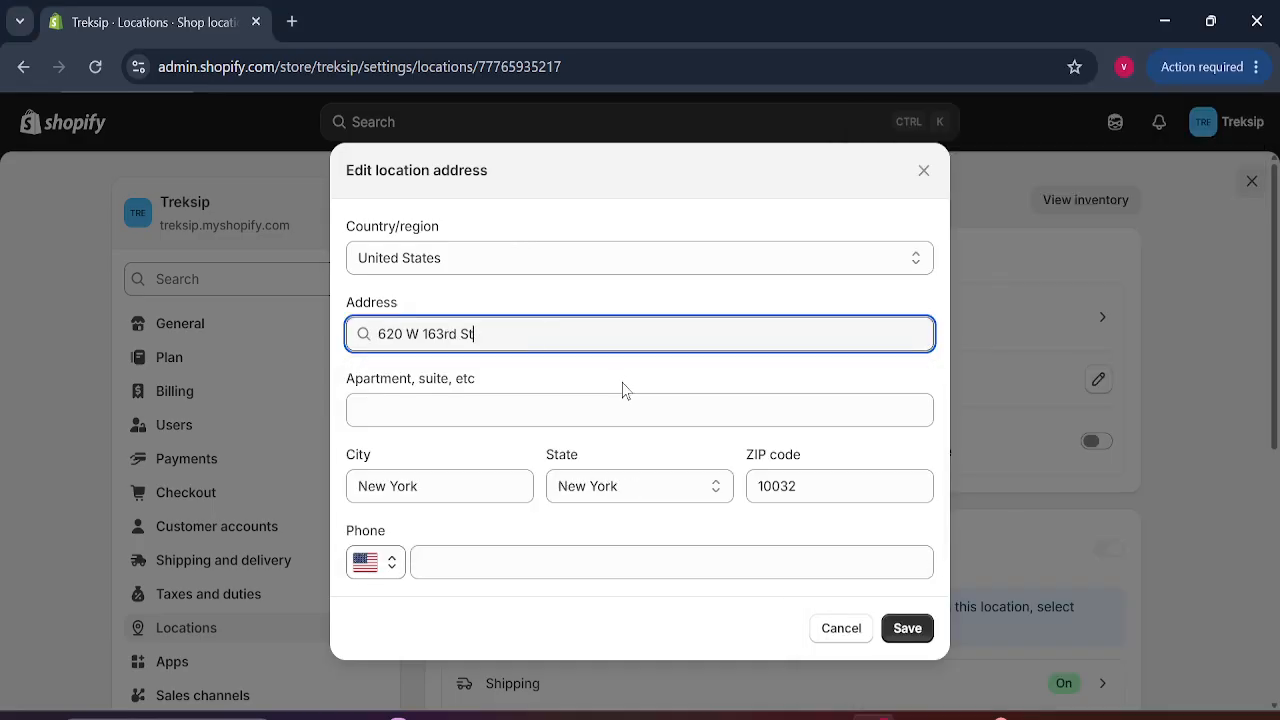
Copy the phone number from the notes into the location address's Phone field.
{"action": "key", "text": "alt+Tab"}
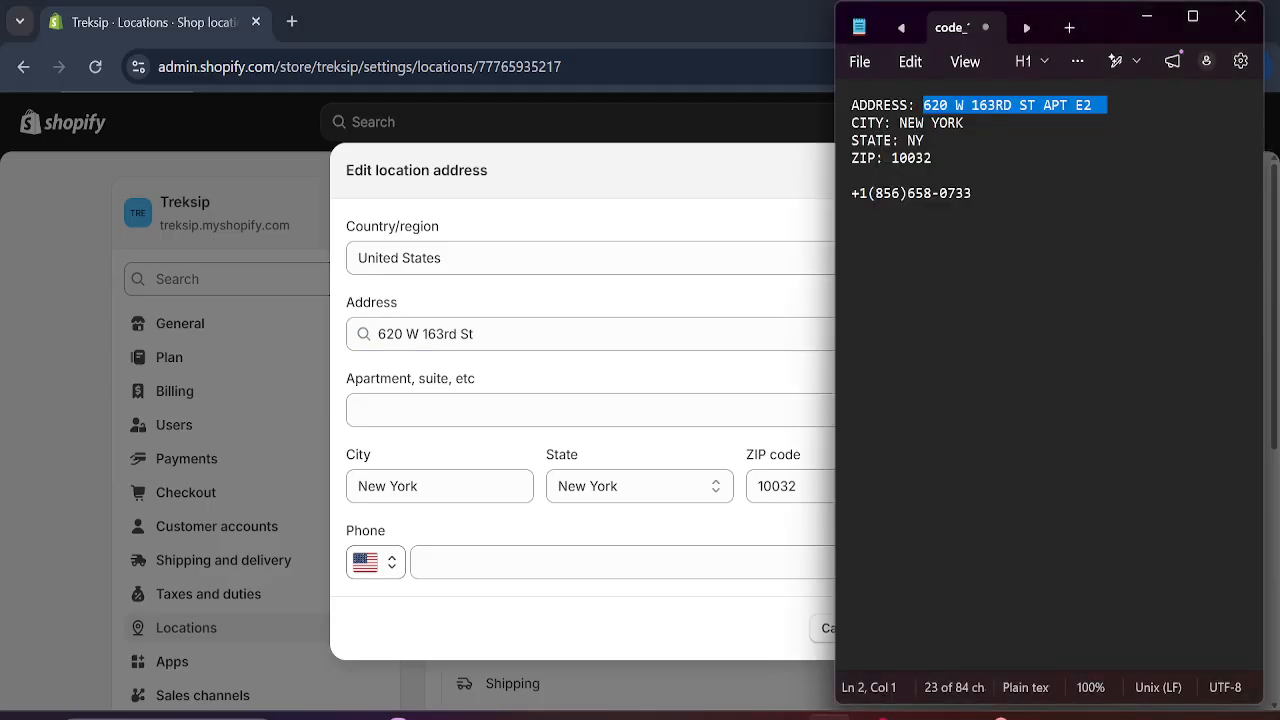
{"action": "left_click", "coordinate": [973, 194]}
{"action": "left_click_drag", "start_coordinate": [972, 193], "coordinate": [852, 197]}
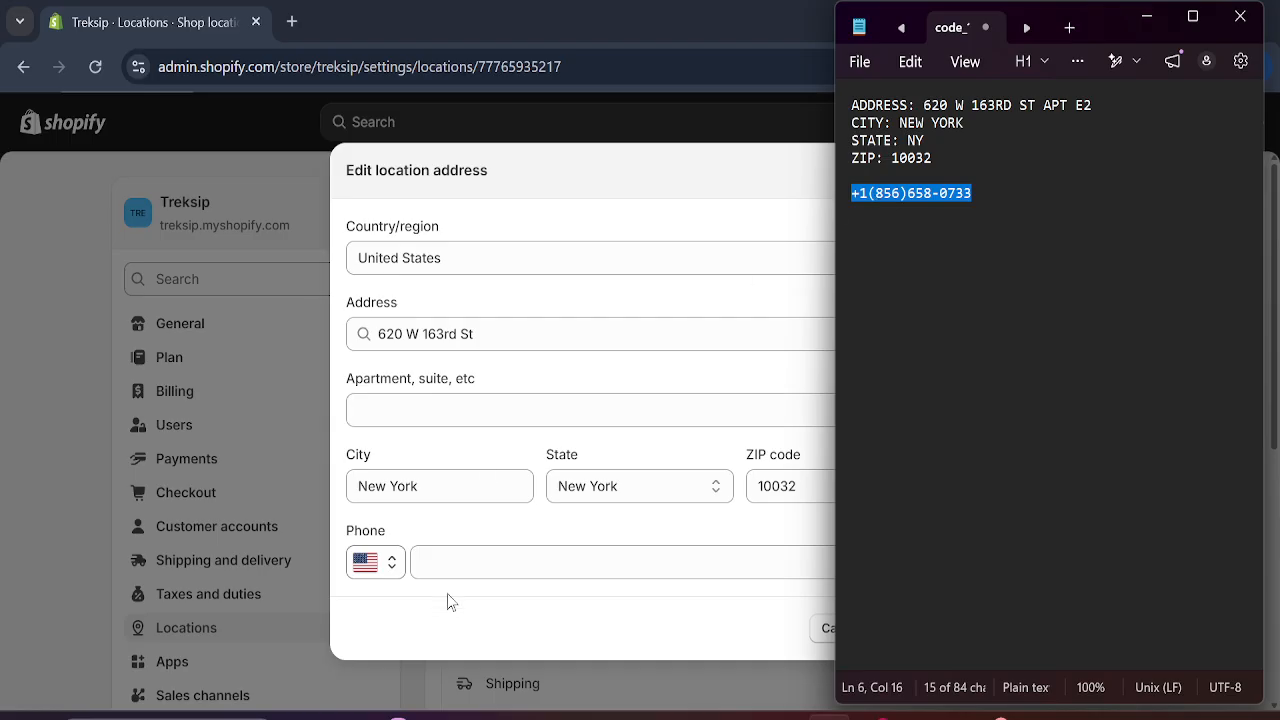
{"action": "left_click", "coordinate": [450, 562]}
{"action": "key", "text": "ctrl+v"}
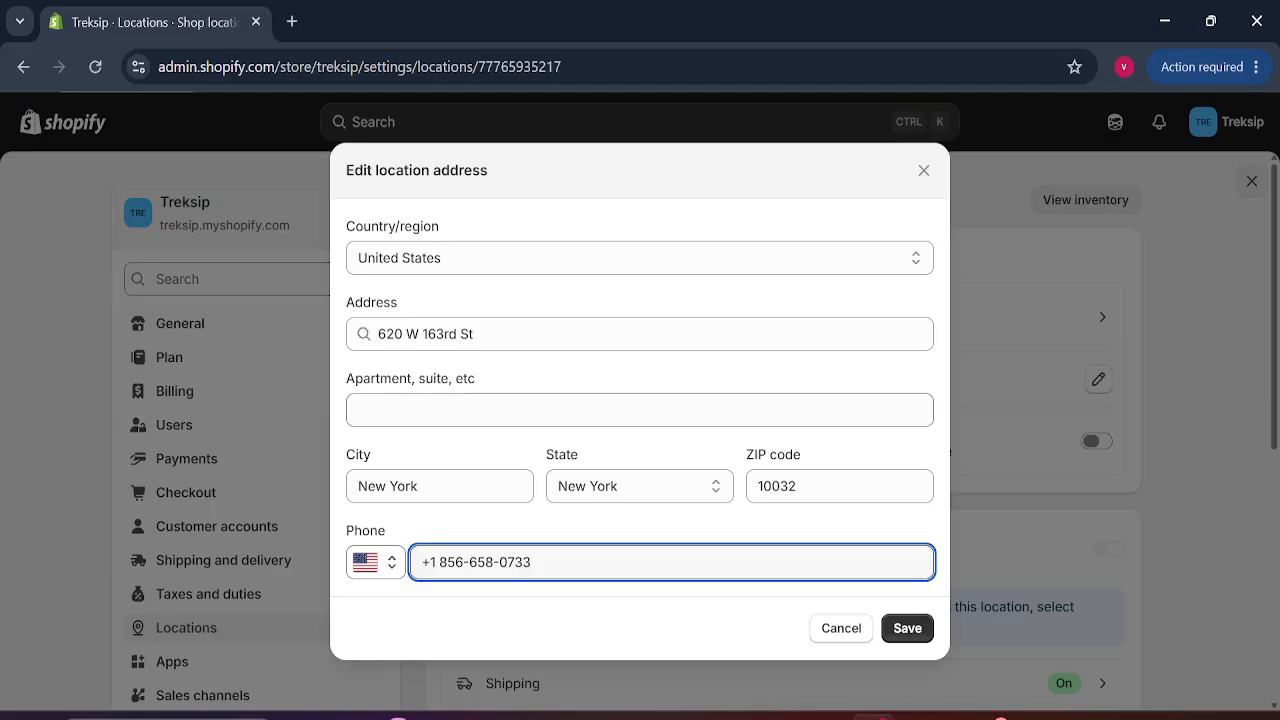
Confirm the completed location address and save the Shop location changes.
{"action": "left_click", "coordinate": [361, 265]}
{"action": "left_click", "coordinate": [358, 263]}
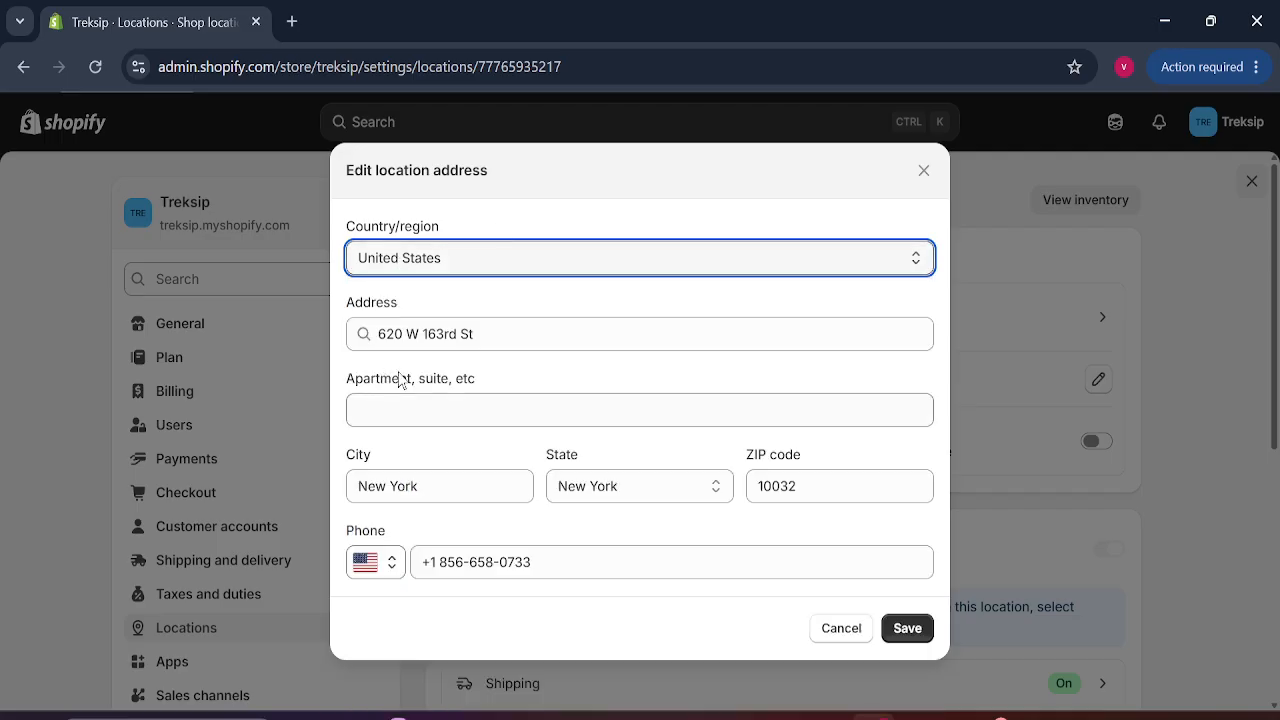
{"action": "key", "text": "Tab"}
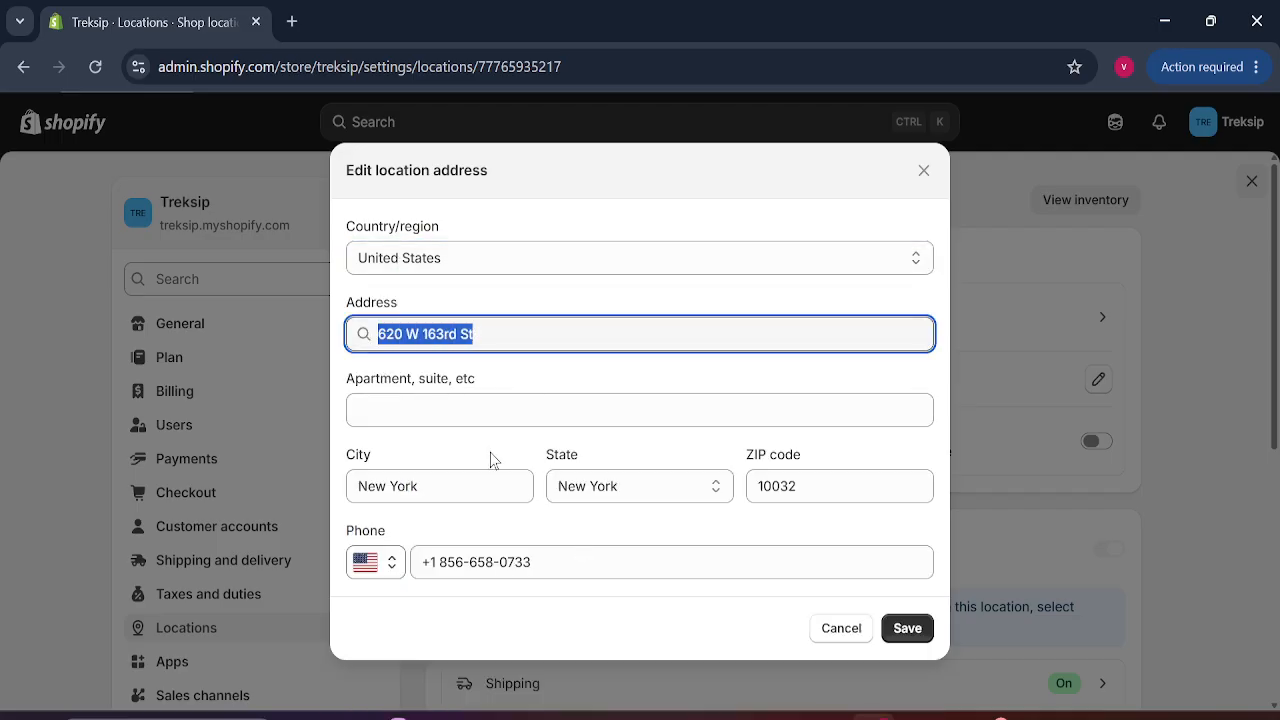
{"action": "left_click", "coordinate": [603, 455]}
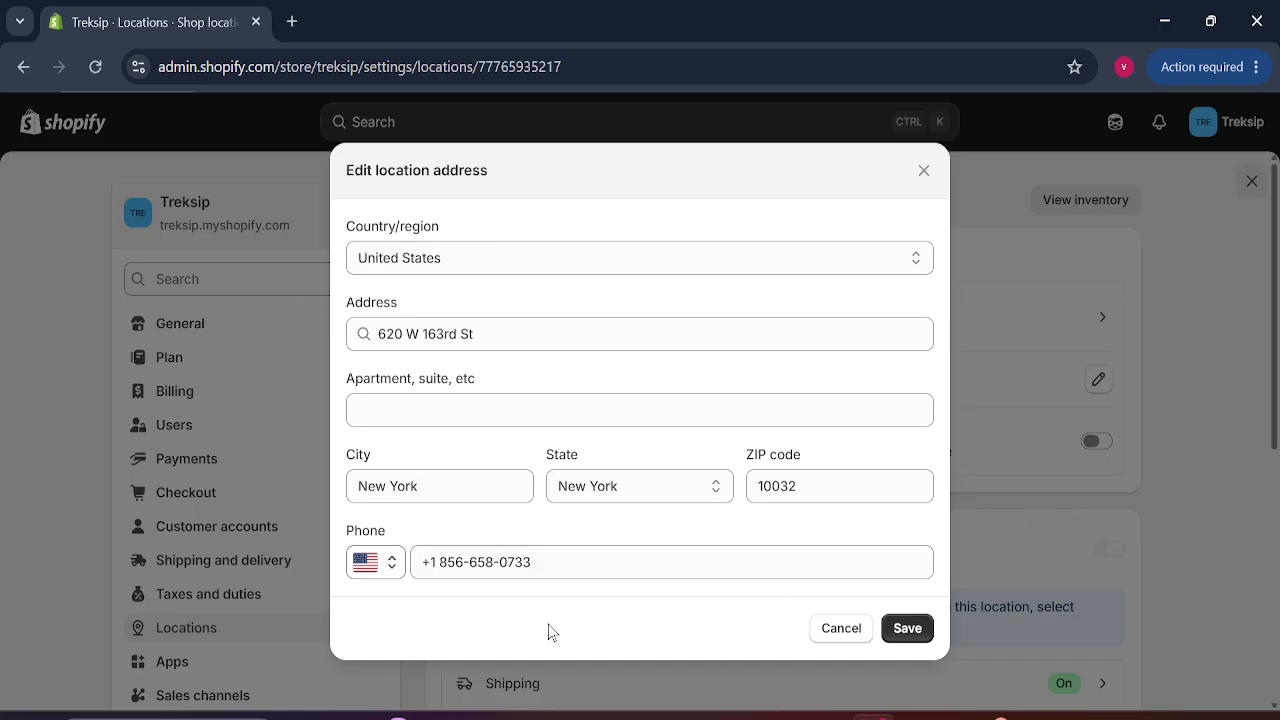
{"action": "left_click", "coordinate": [905, 628]}
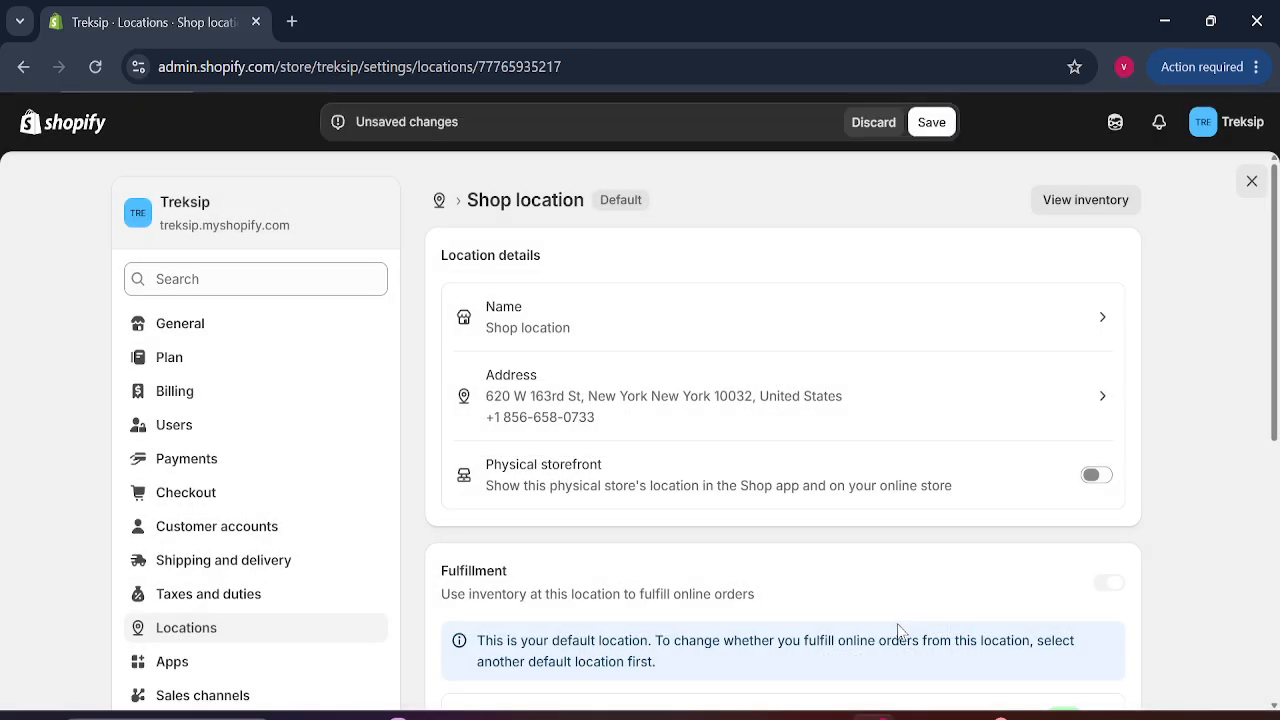
{"action": "left_click_drag", "start_coordinate": [1277, 340], "coordinate": [1278, 285]}
{"action": "left_click", "coordinate": [931, 122]}
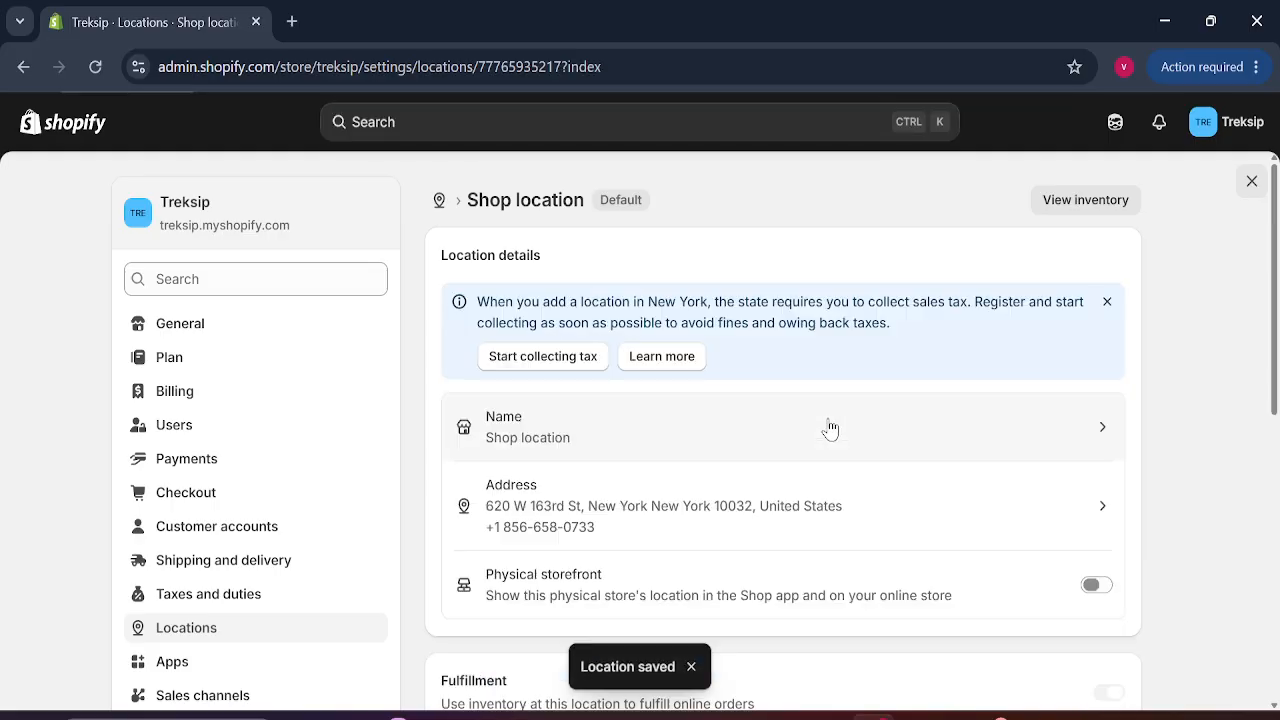
Start collecting sales tax in New York without adding a sales tax ID, and return to the Locations list.
{"action": "left_click", "coordinate": [536, 358]}
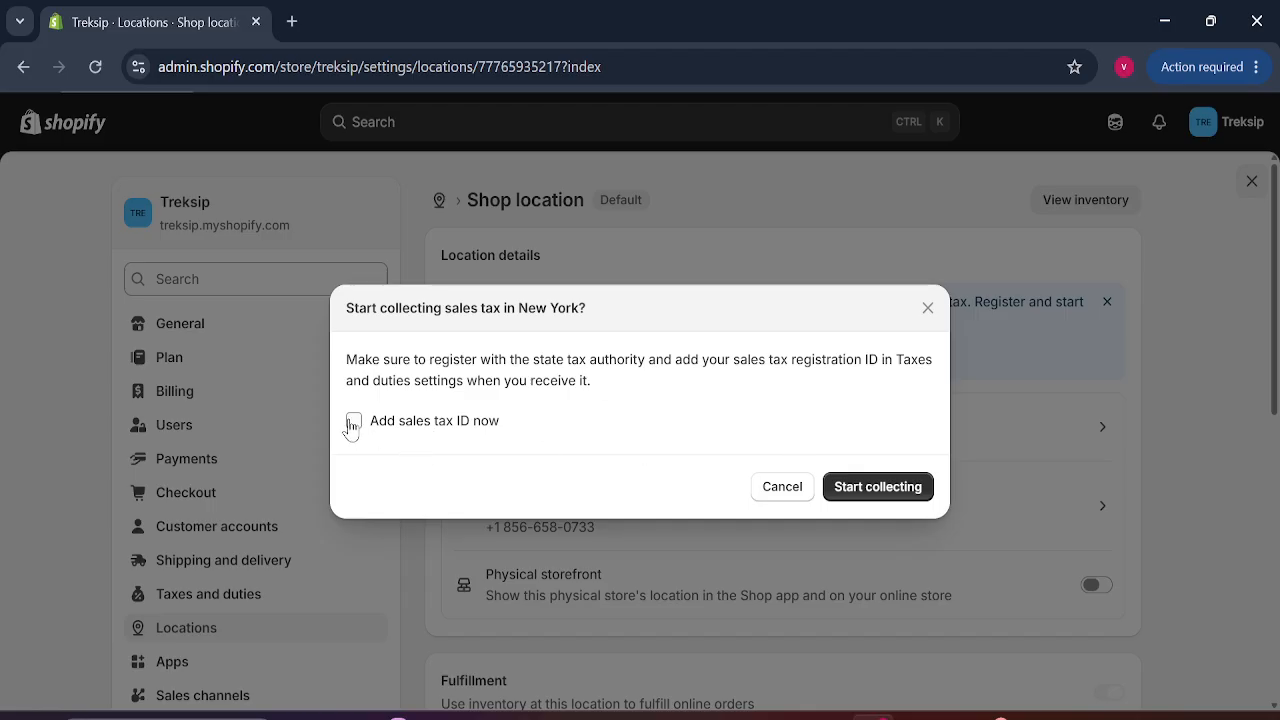
{"action": "left_click", "coordinate": [868, 486]}
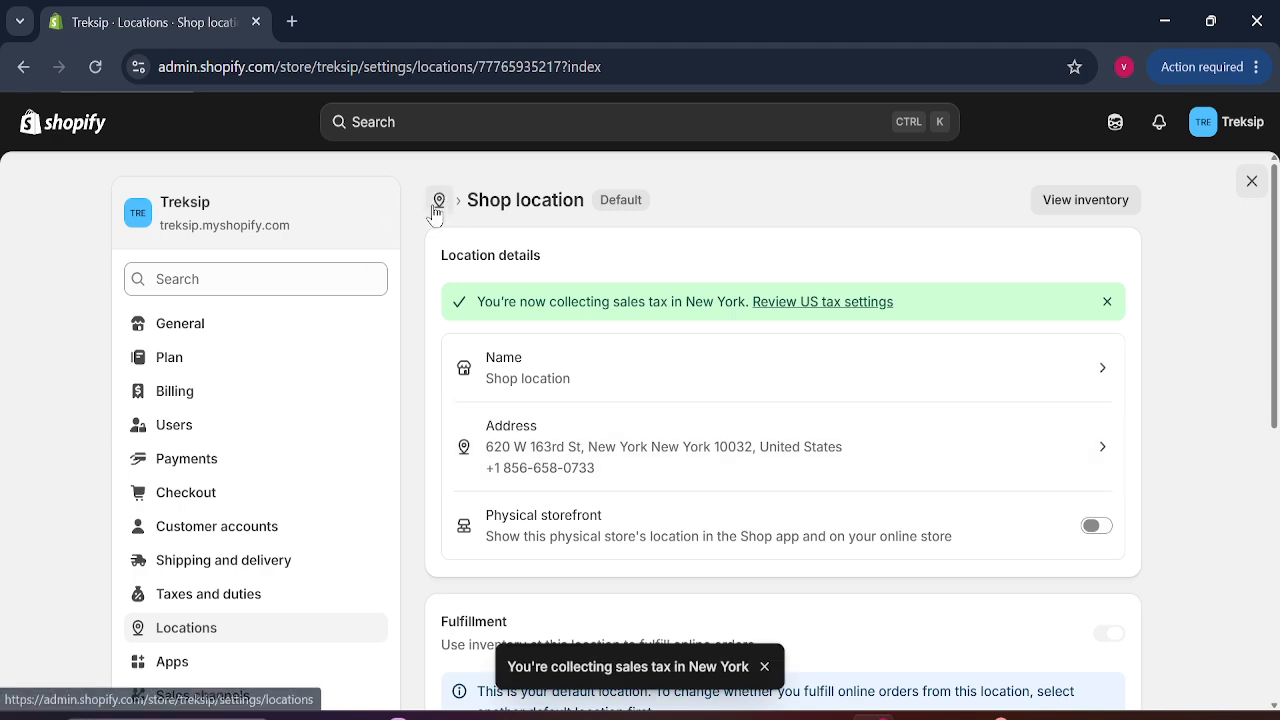
{"action": "left_click", "coordinate": [437, 205]}
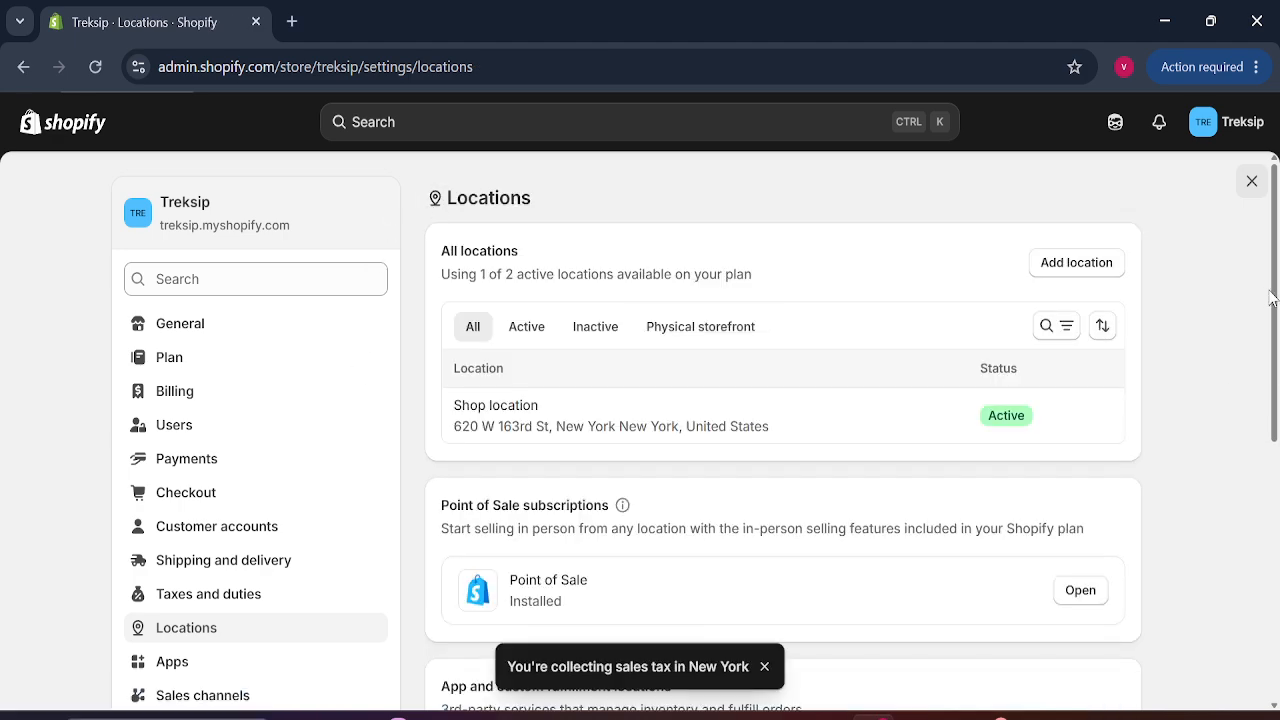
Open the General profile in the Shipping and delivery settings and delete its Domestic and International shipping zones.
{"action": "left_click_drag", "start_coordinate": [1270, 297], "coordinate": [1276, 419]}
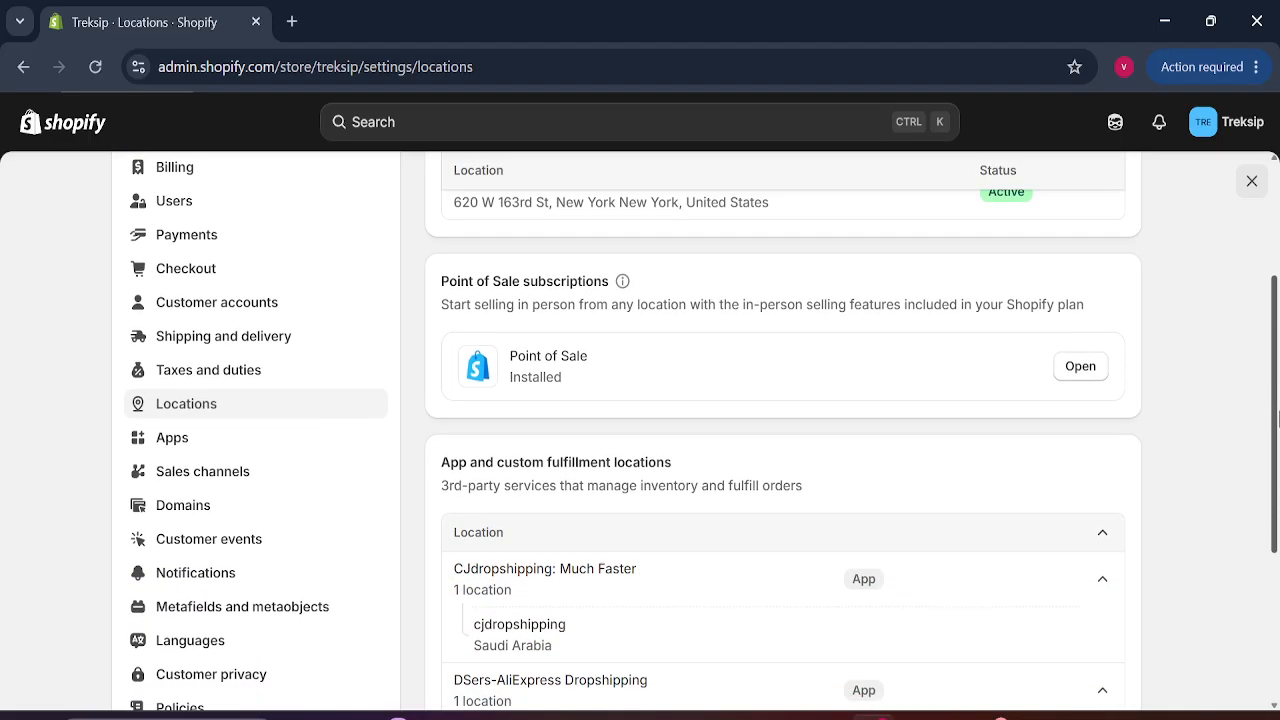
{"action": "left_click", "coordinate": [232, 336]}
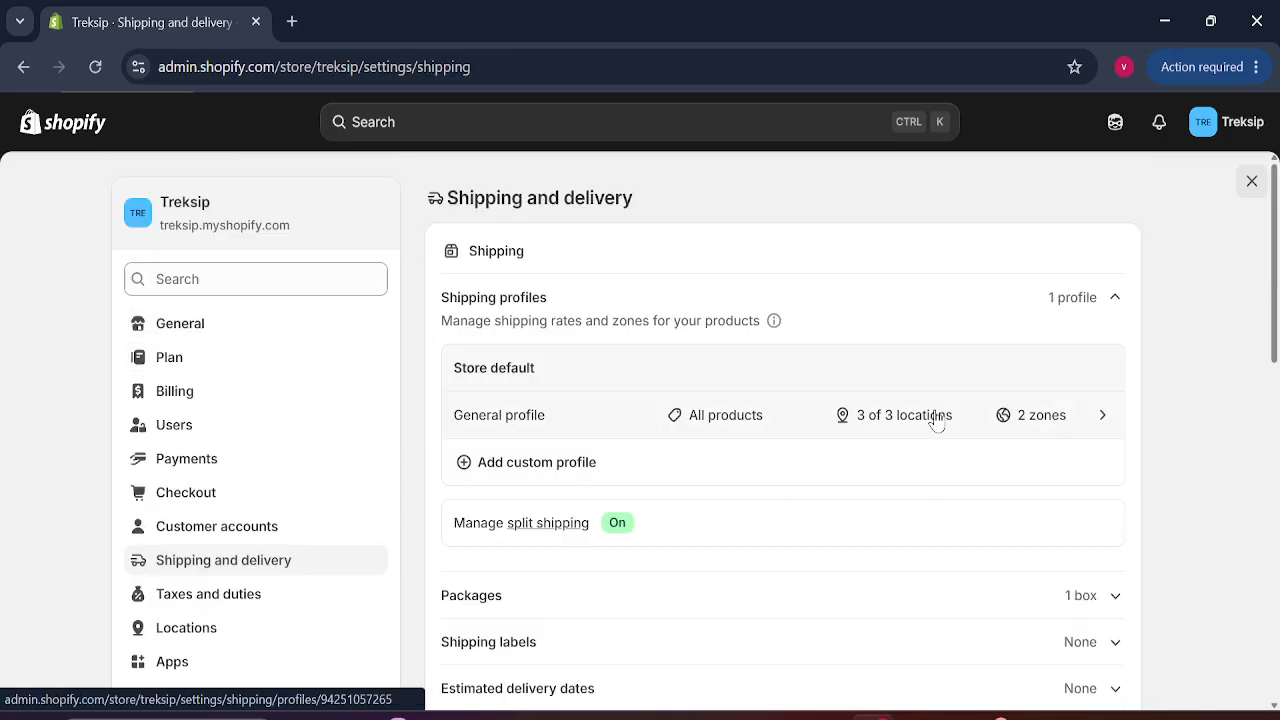
{"action": "left_click", "coordinate": [1078, 418]}
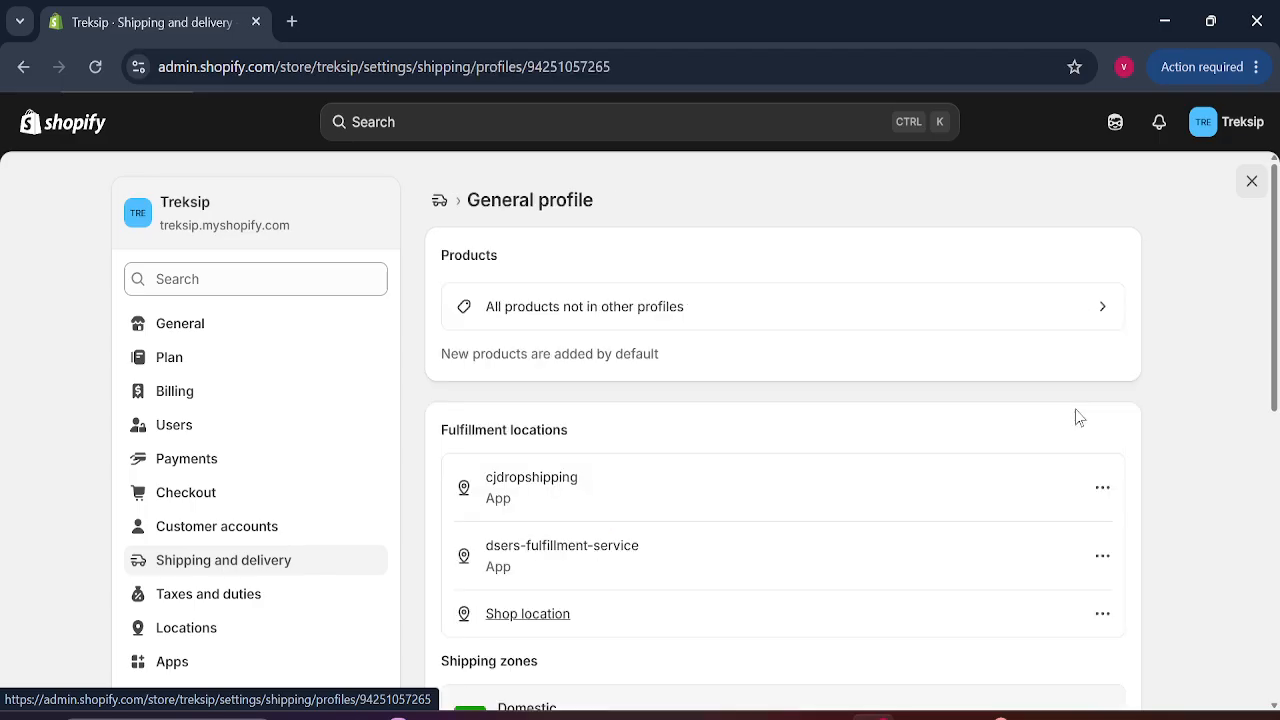
{"action": "left_click_drag", "start_coordinate": [1274, 244], "coordinate": [1276, 258]}
{"action": "scroll", "coordinate": [1275, 258], "scroll_direction": "down", "scroll_amount": 4}
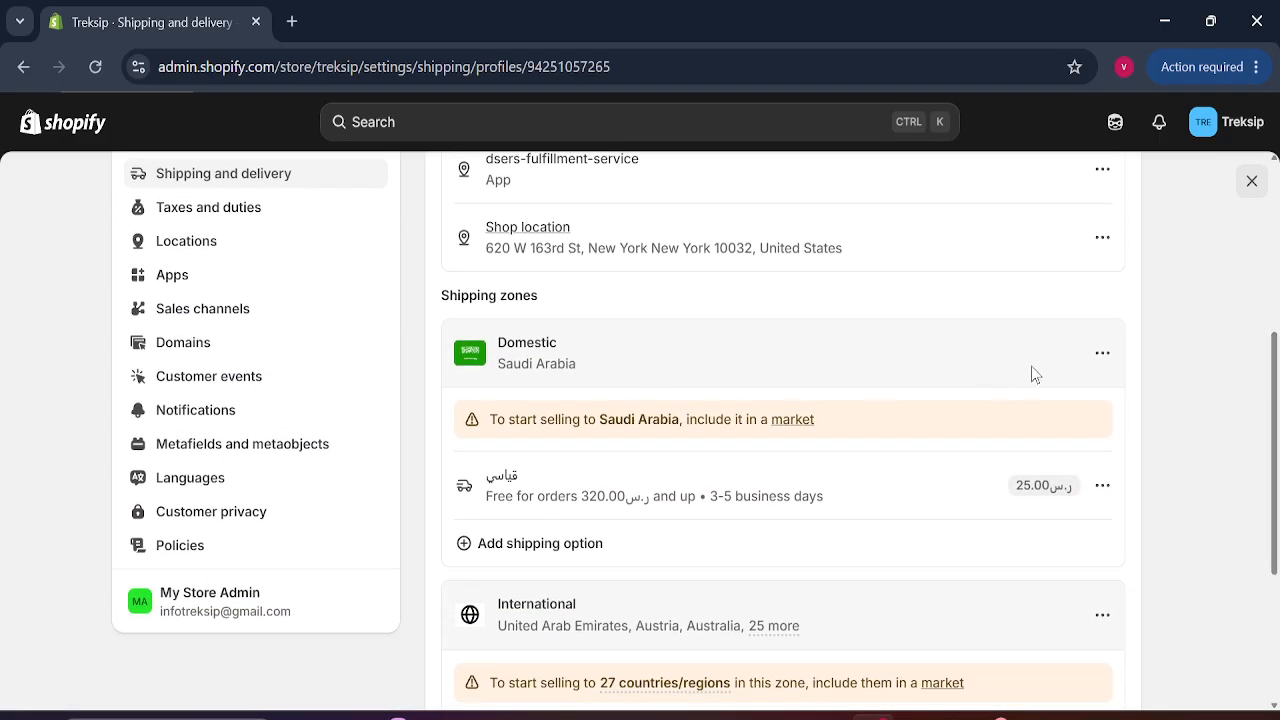
{"action": "left_click", "coordinate": [1102, 356]}
{"action": "left_click", "coordinate": [1079, 432]}
{"action": "left_click", "coordinate": [1102, 358]}
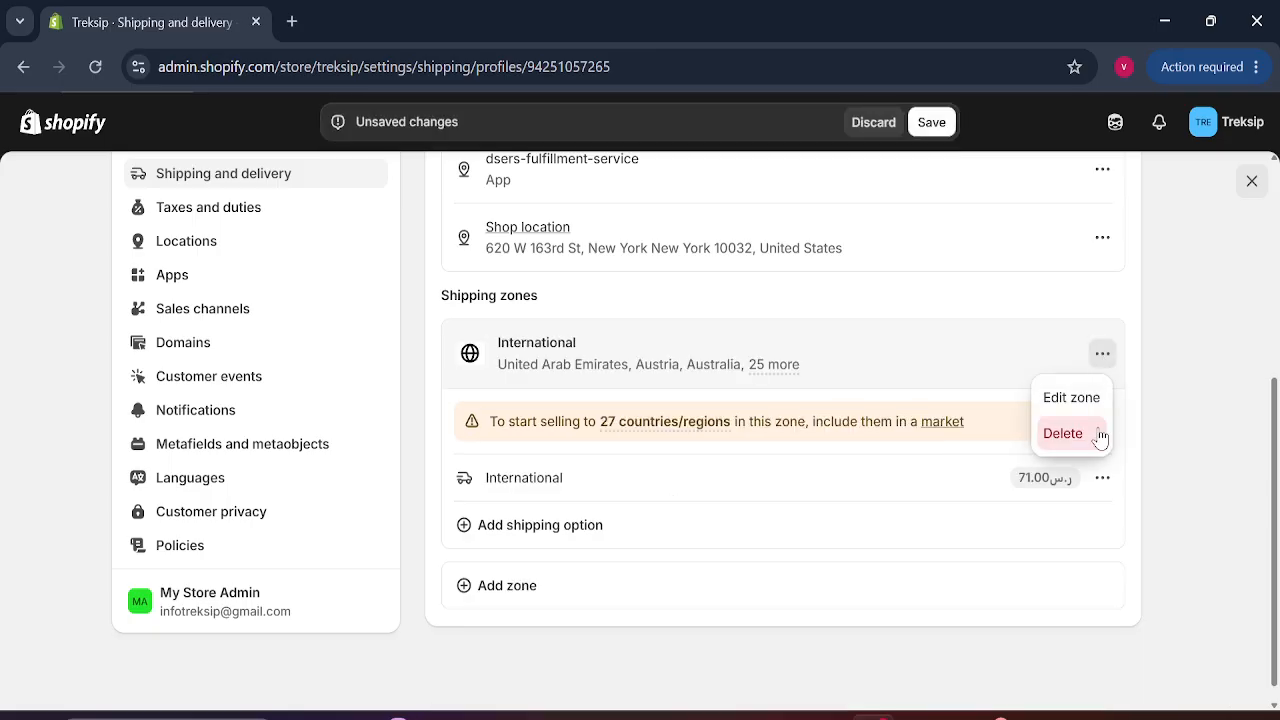
{"action": "left_click", "coordinate": [1082, 440]}
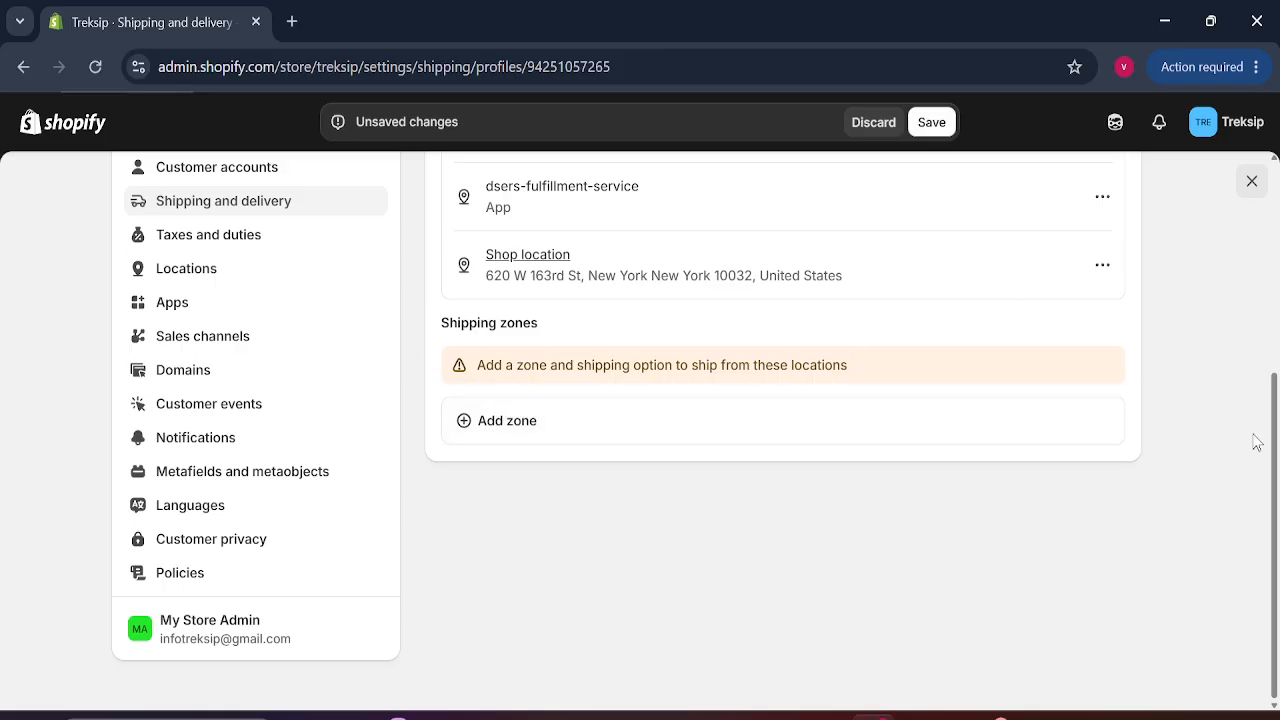
Examine the General profile's fulfillment locations, cjdropshipping and dsers-fulfillment-service, and its Shipping zones section.
{"action": "scroll", "coordinate": [1257, 441], "scroll_direction": "up", "scroll_amount": 2}
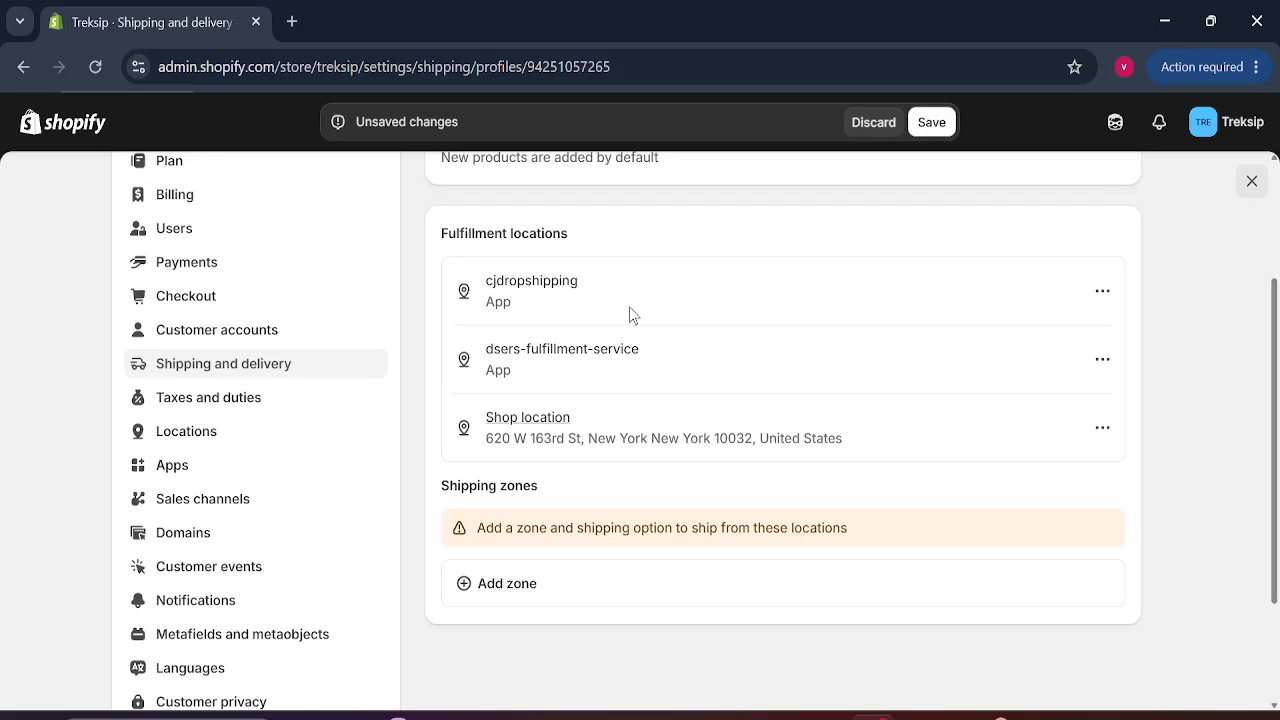
{"action": "double_click", "coordinate": [532, 281]}
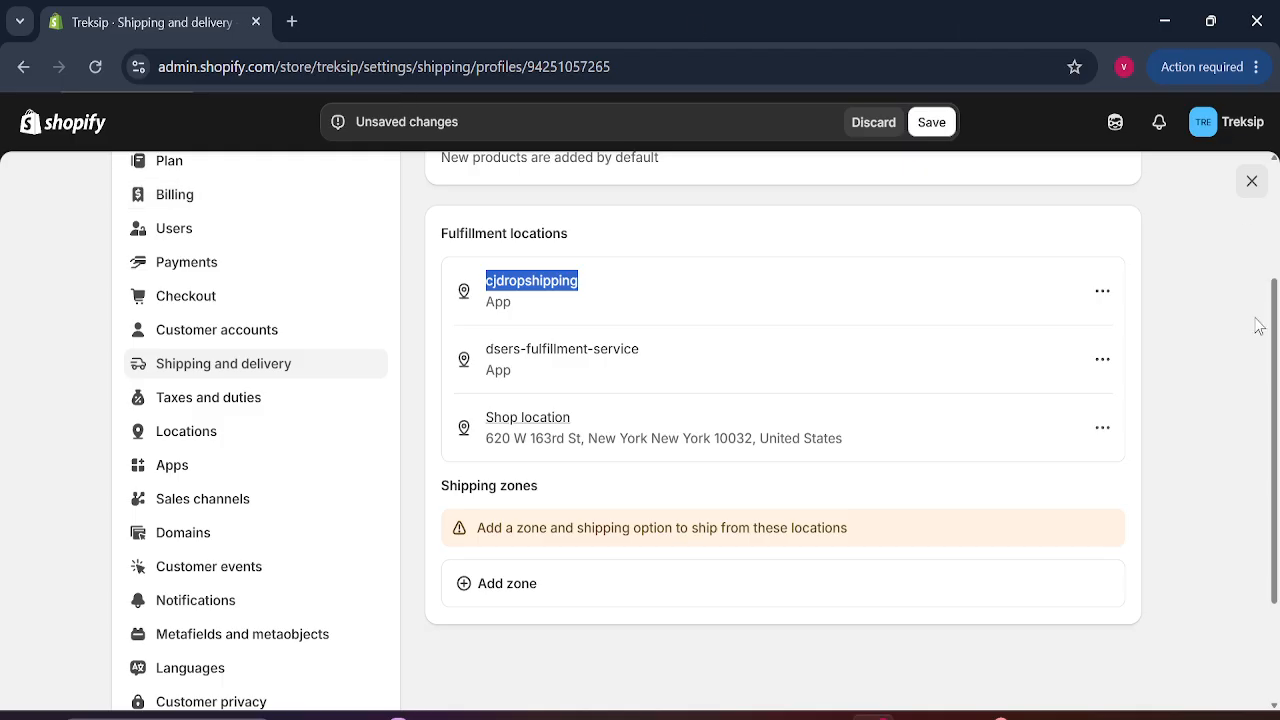
{"action": "left_click", "coordinate": [658, 238]}
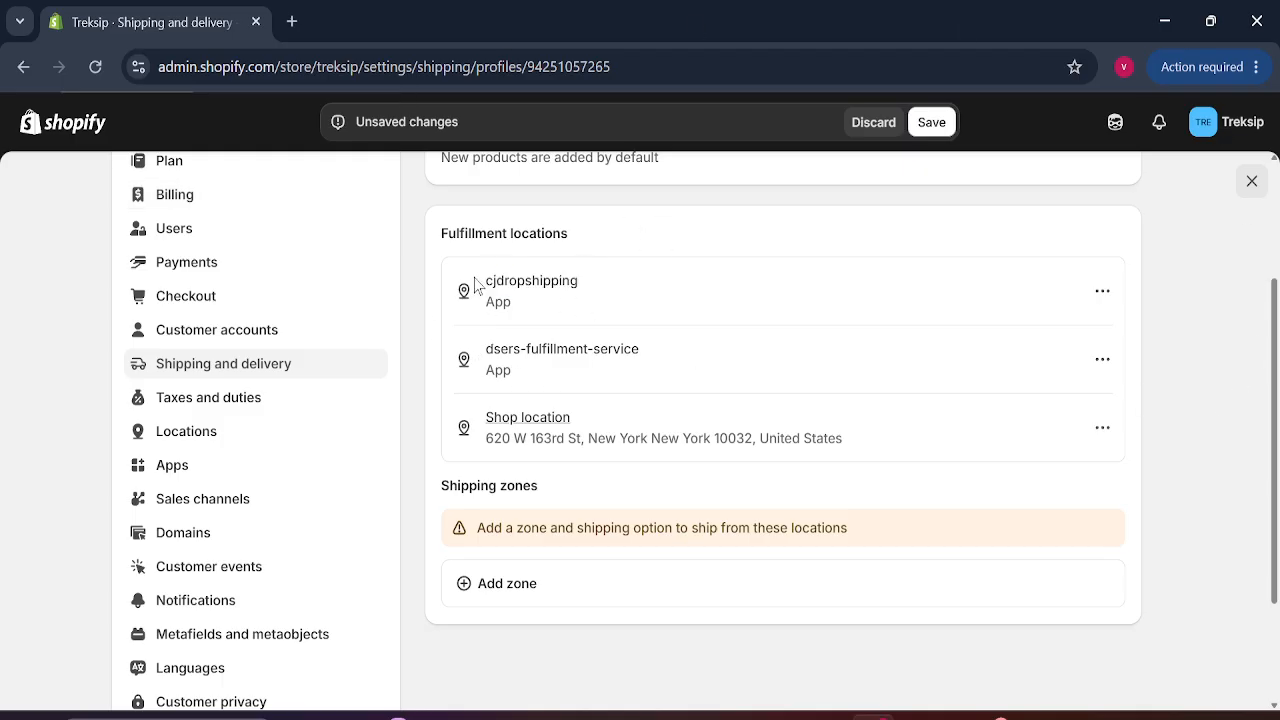
{"action": "left_click_drag", "start_coordinate": [492, 281], "coordinate": [557, 305]}
{"action": "left_click", "coordinate": [526, 318]}
{"action": "left_click_drag", "start_coordinate": [486, 281], "coordinate": [611, 277]}
{"action": "left_click_drag", "start_coordinate": [480, 350], "coordinate": [687, 346]}
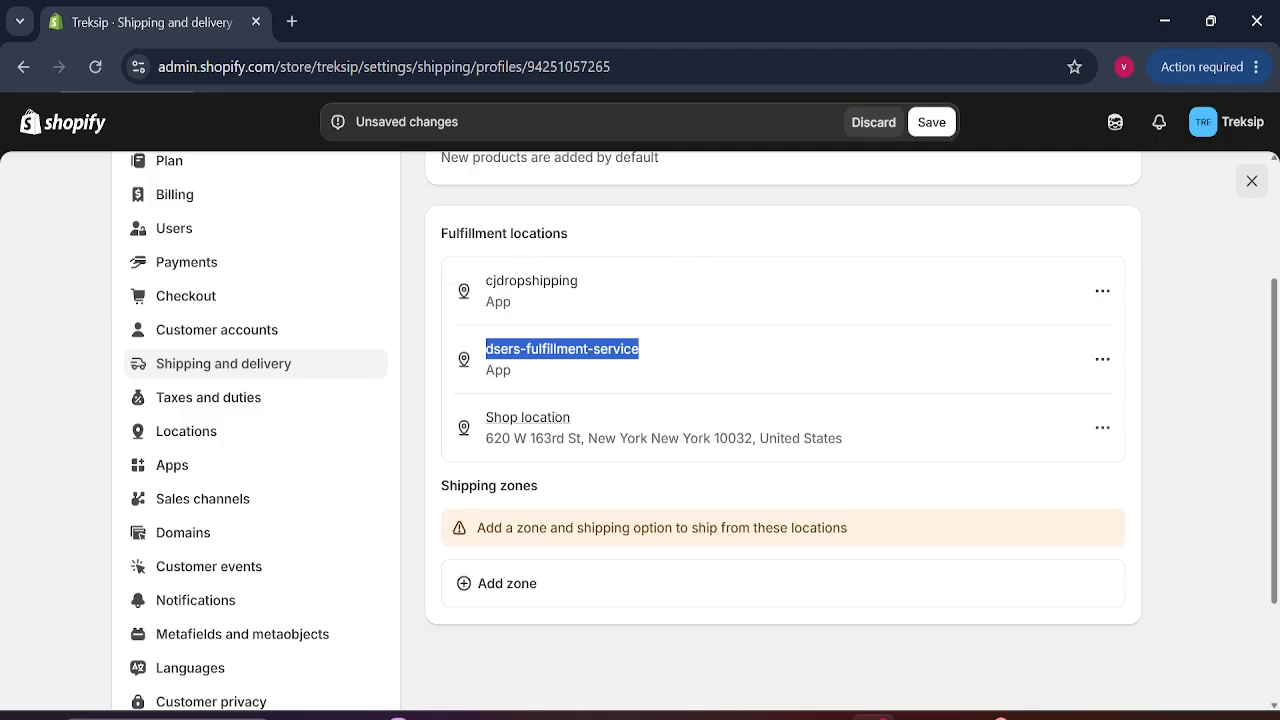
{"action": "left_click", "coordinate": [560, 272]}
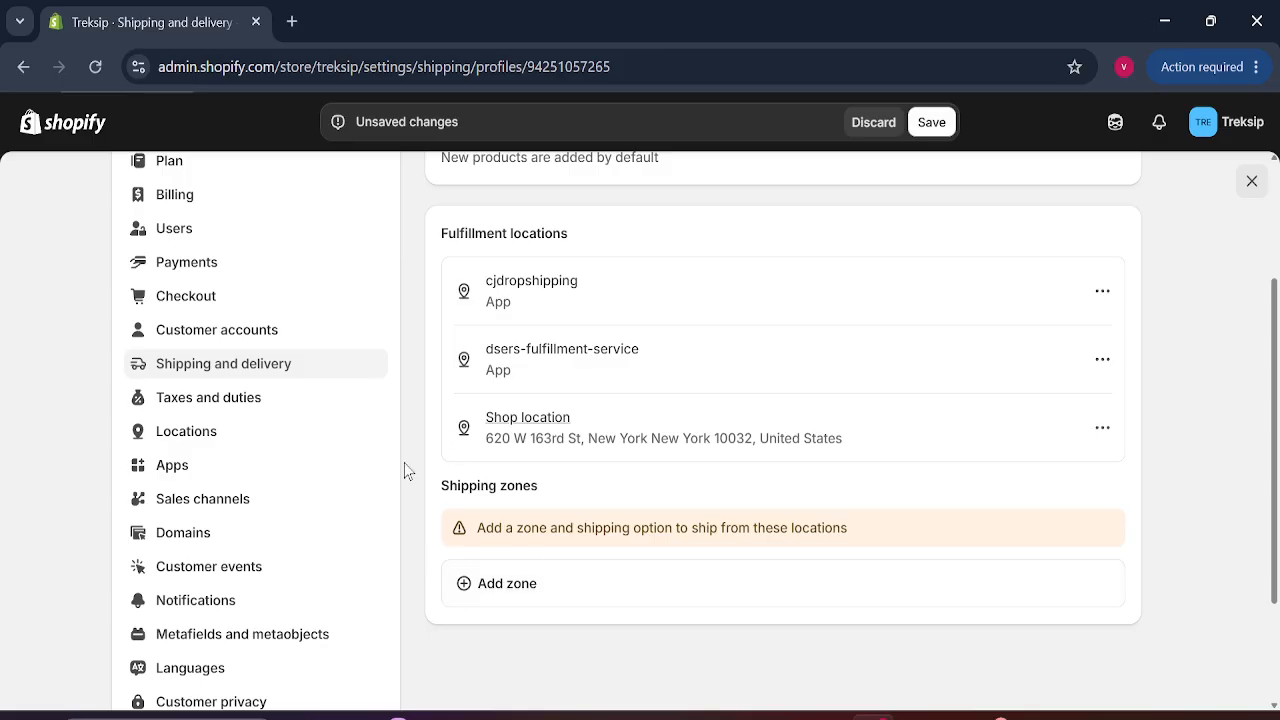
{"action": "left_click_drag", "start_coordinate": [438, 490], "coordinate": [566, 489]}
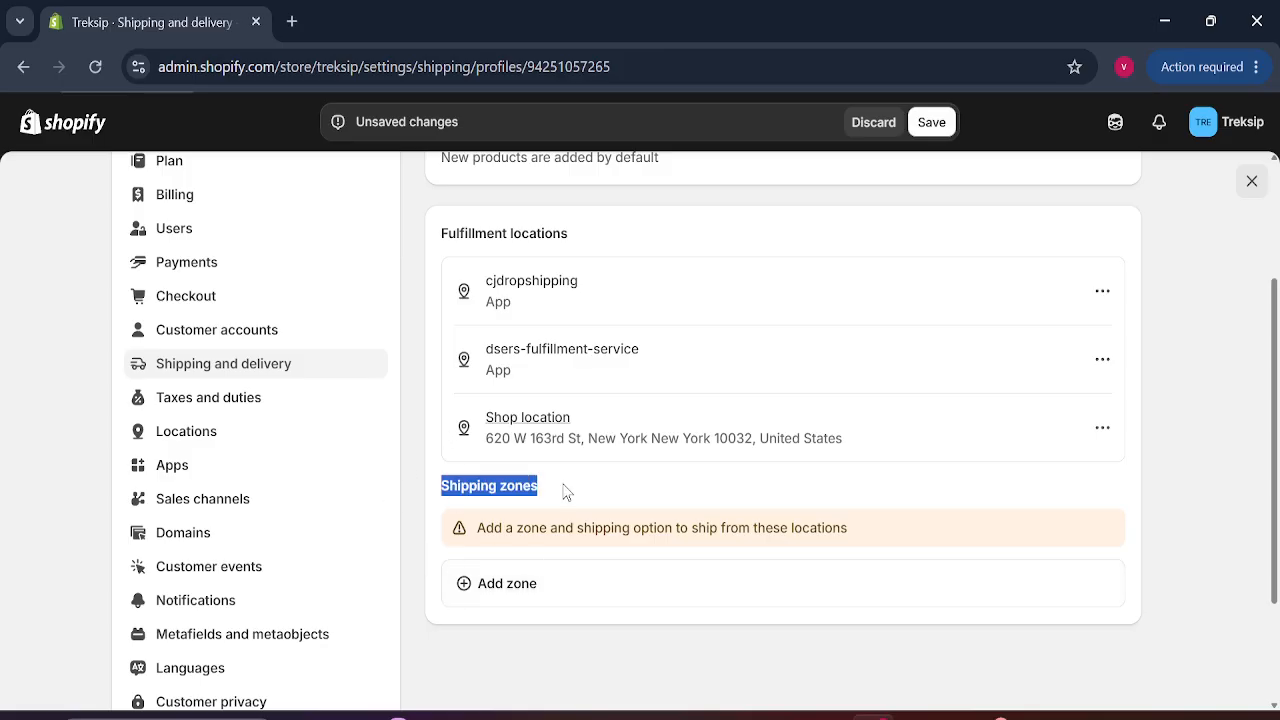
Create a shipping zone named "usa" that covers all of North America's listed regions, including every United States state.
{"action": "left_click", "coordinate": [519, 590]}
{"action": "left_click", "coordinate": [400, 282]}
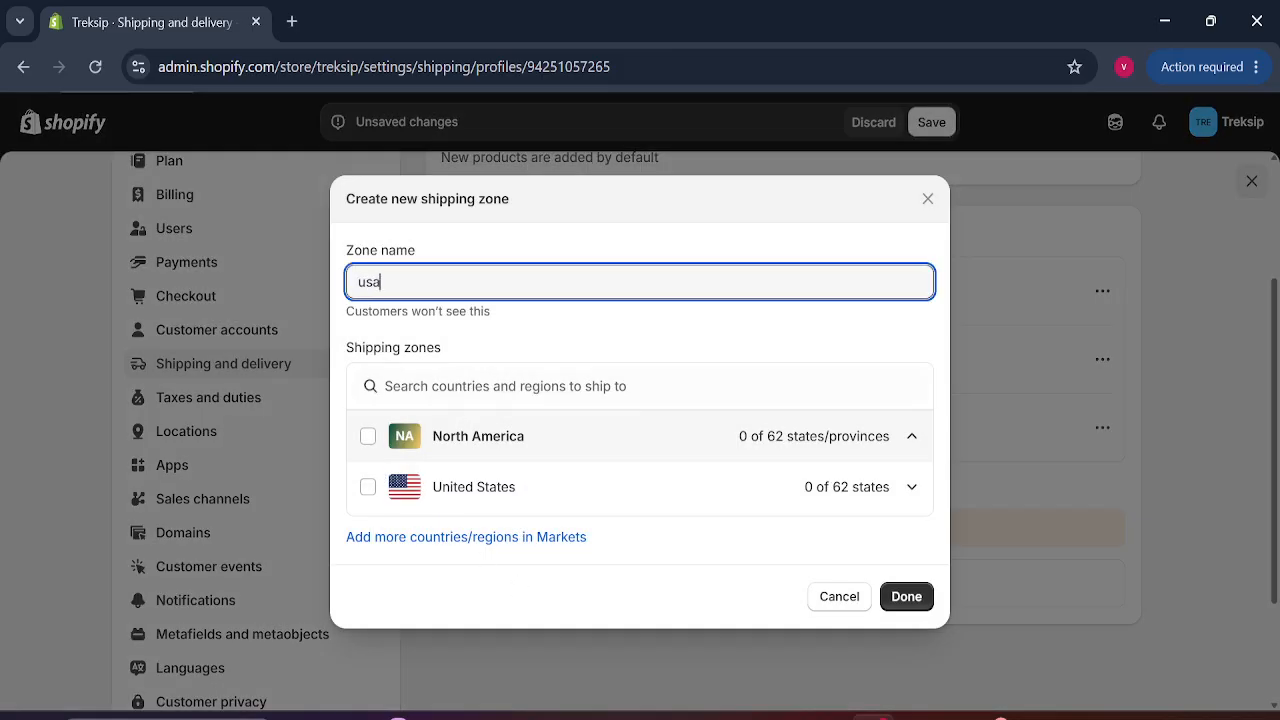
{"action": "left_click", "coordinate": [368, 436]}
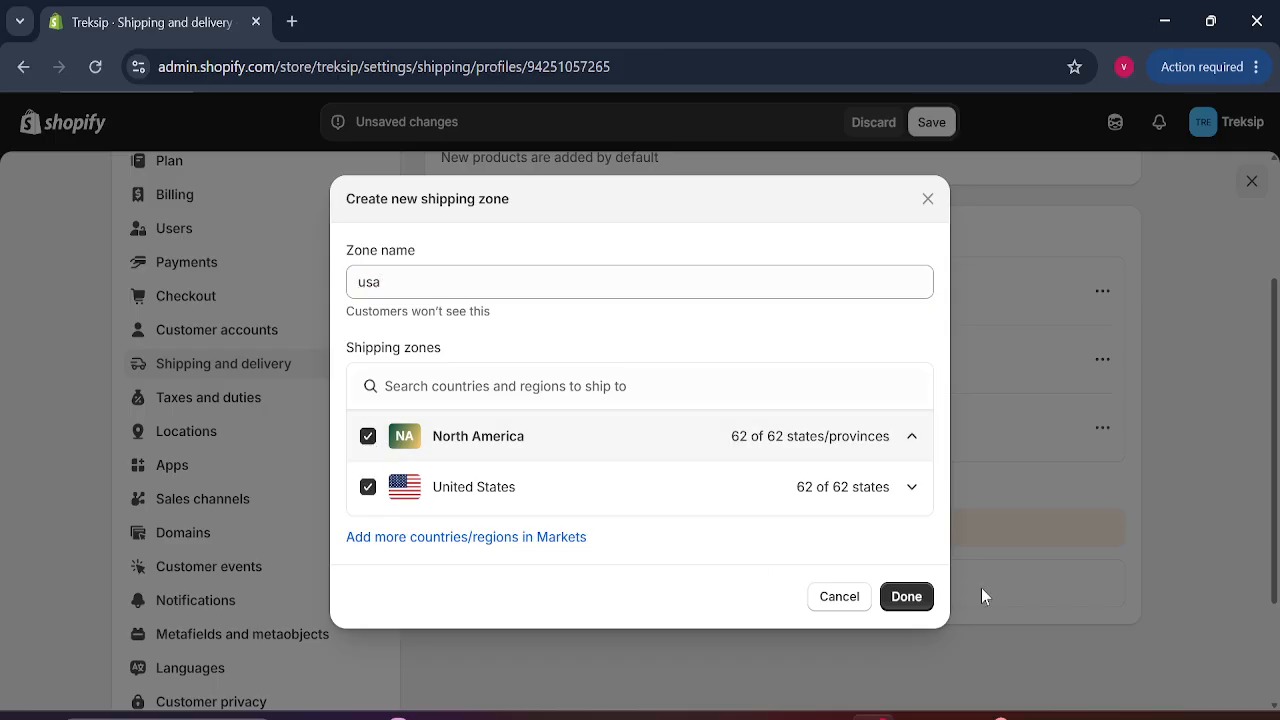
{"action": "left_click", "coordinate": [906, 596]}
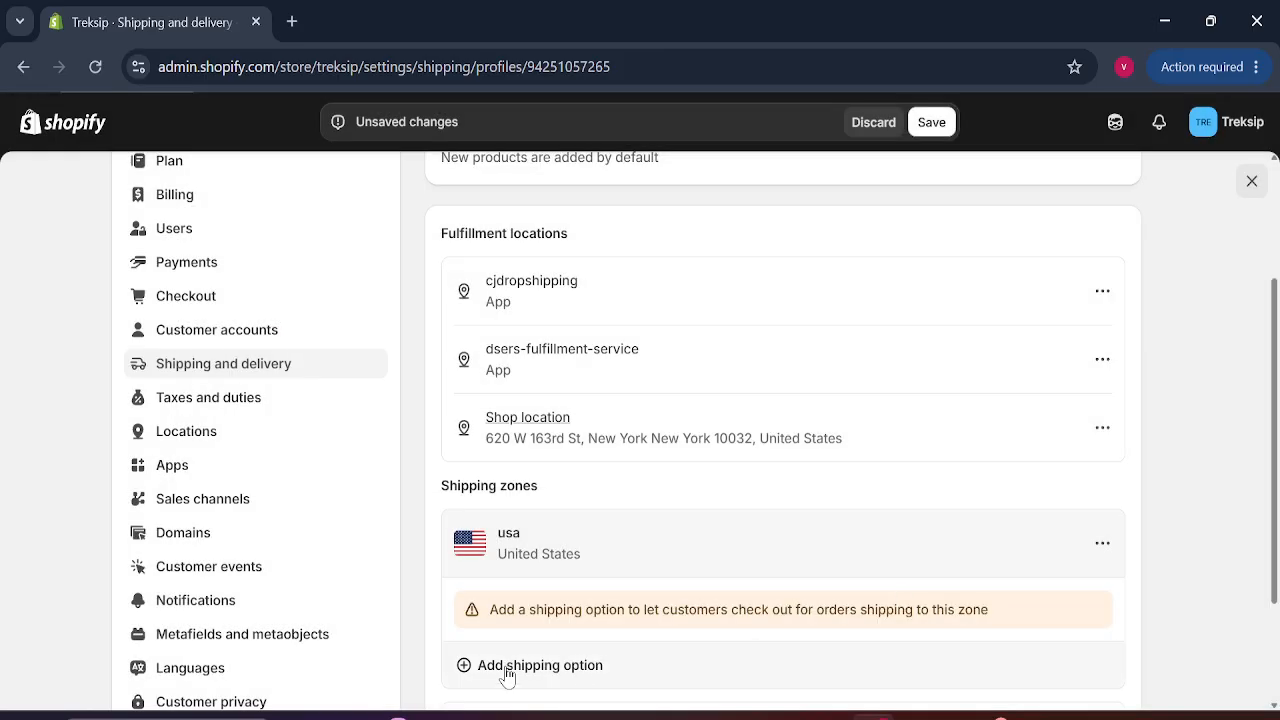
Add a shipping option to the usa zone and name it with the suggested "Standard".
{"action": "left_click", "coordinate": [546, 668]}
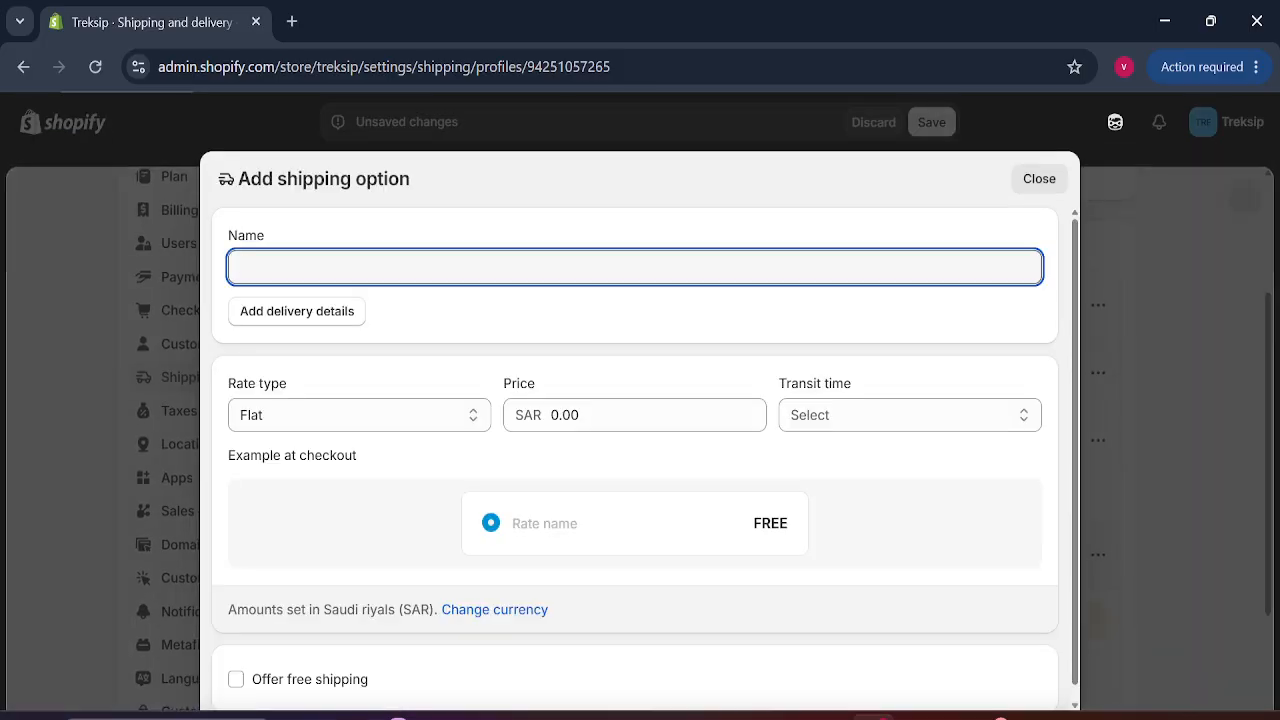
{"action": "type", "text": "SA"}
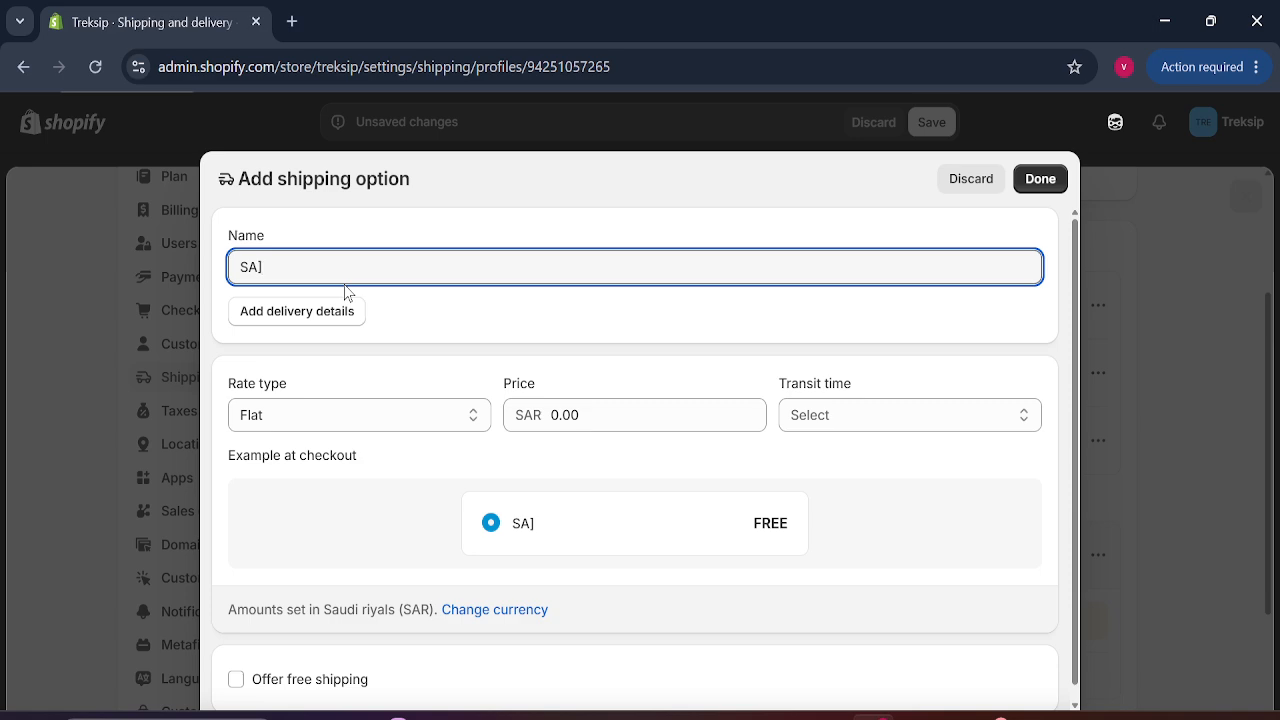
{"action": "key", "text": "BackSpace"}
{"action": "left_click", "coordinate": [278, 314]}
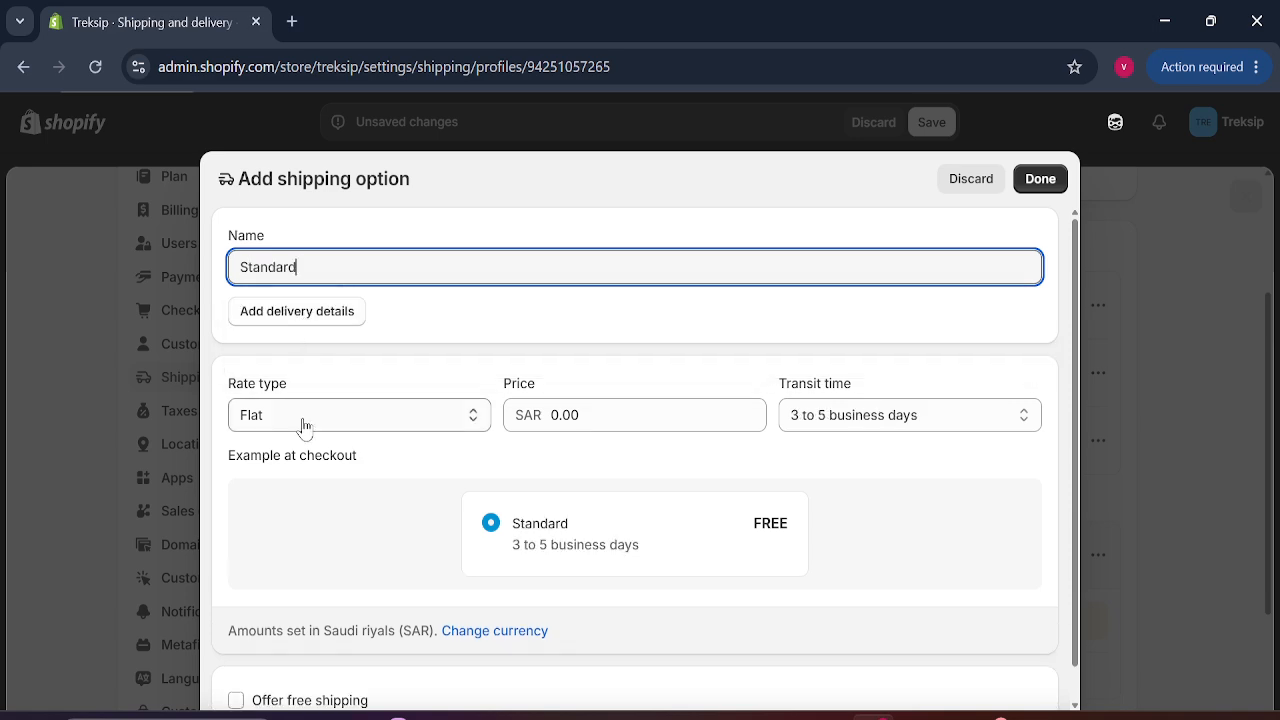
Set a custom transit time of 1 to 3 business days for the Standard shipping option.
{"action": "left_click", "coordinate": [870, 414]}
{"action": "left_click", "coordinate": [805, 524]}
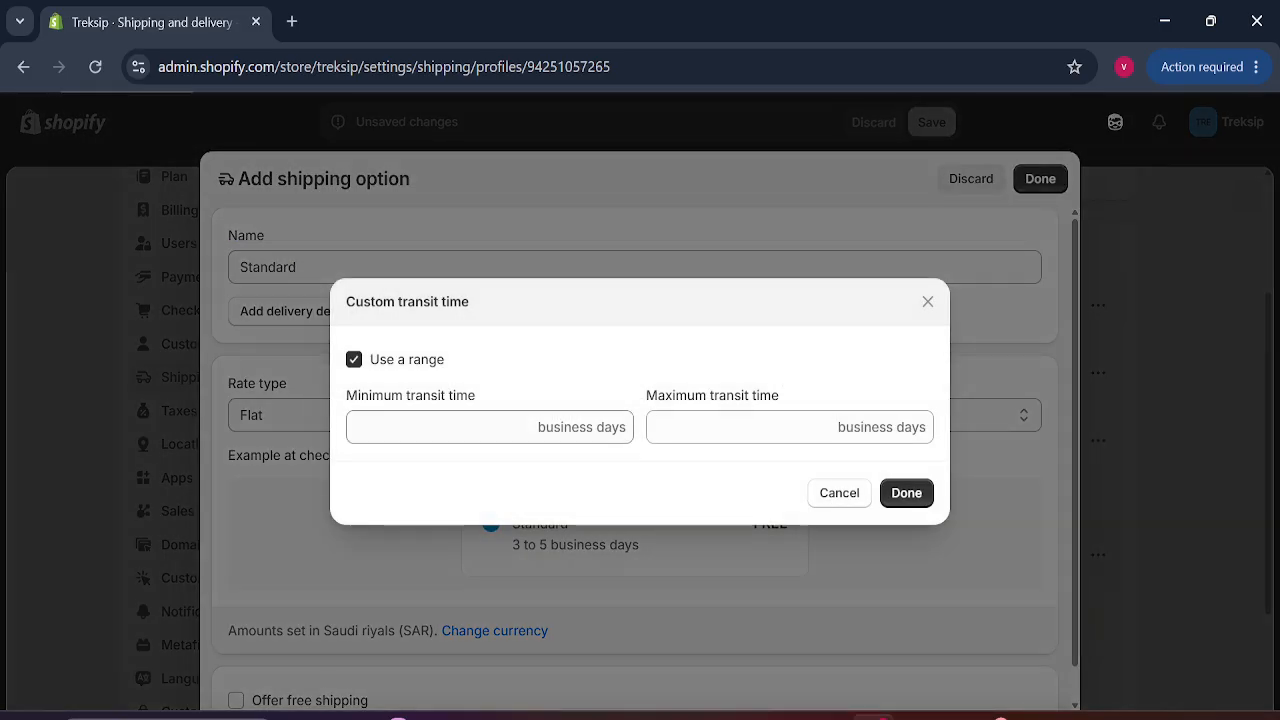
{"action": "type", "text": "1"}
{"action": "left_click", "coordinate": [790, 427]}
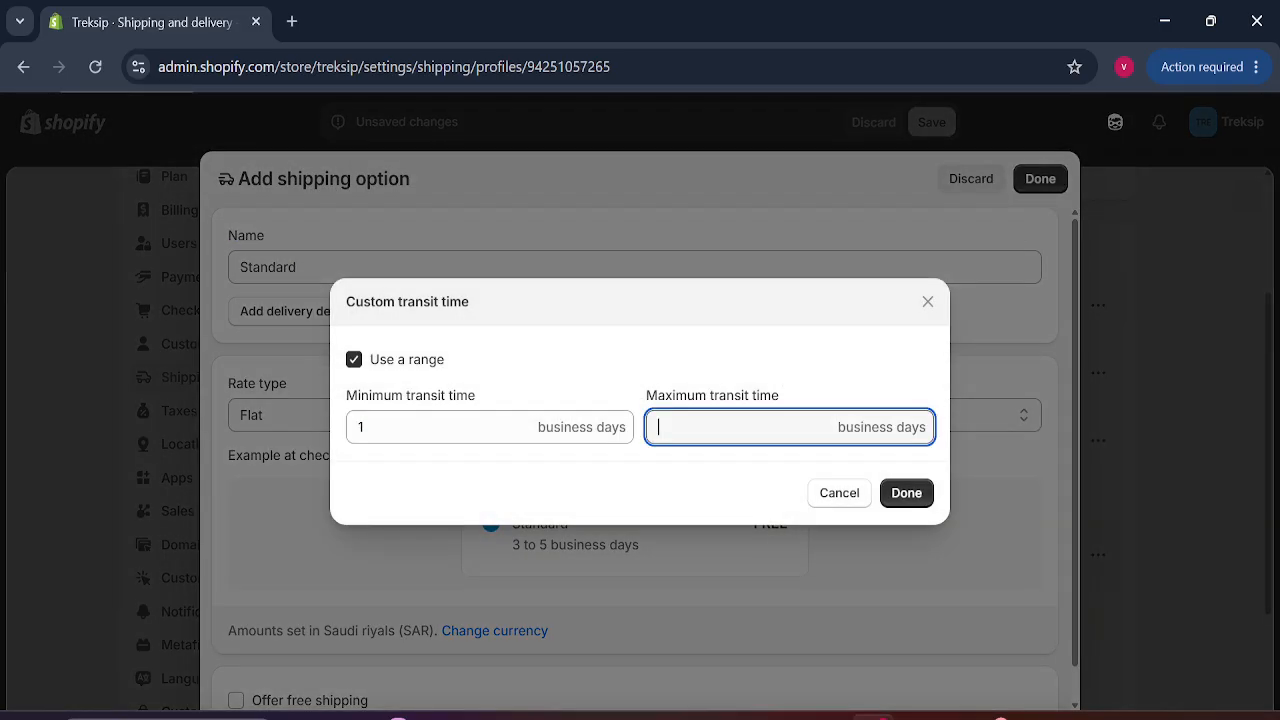
{"action": "type", "text": "3"}
{"action": "left_click", "coordinate": [906, 495]}
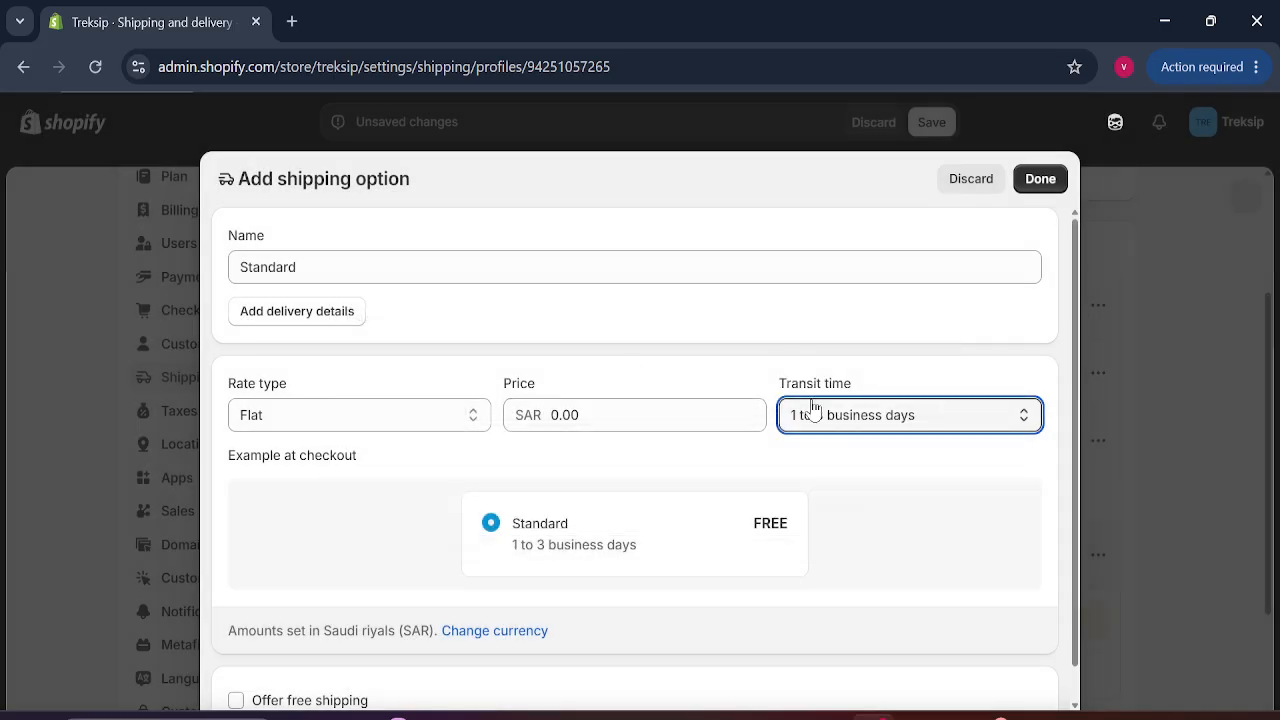
{"action": "mouse_move", "coordinate": [1072, 442]}
{"action": "left_mouse_down"}
{"action": "mouse_move", "coordinate": [1073, 468]}
{"action": "mouse_move", "coordinate": [1074, 434]}
{"action": "left_mouse_up"}
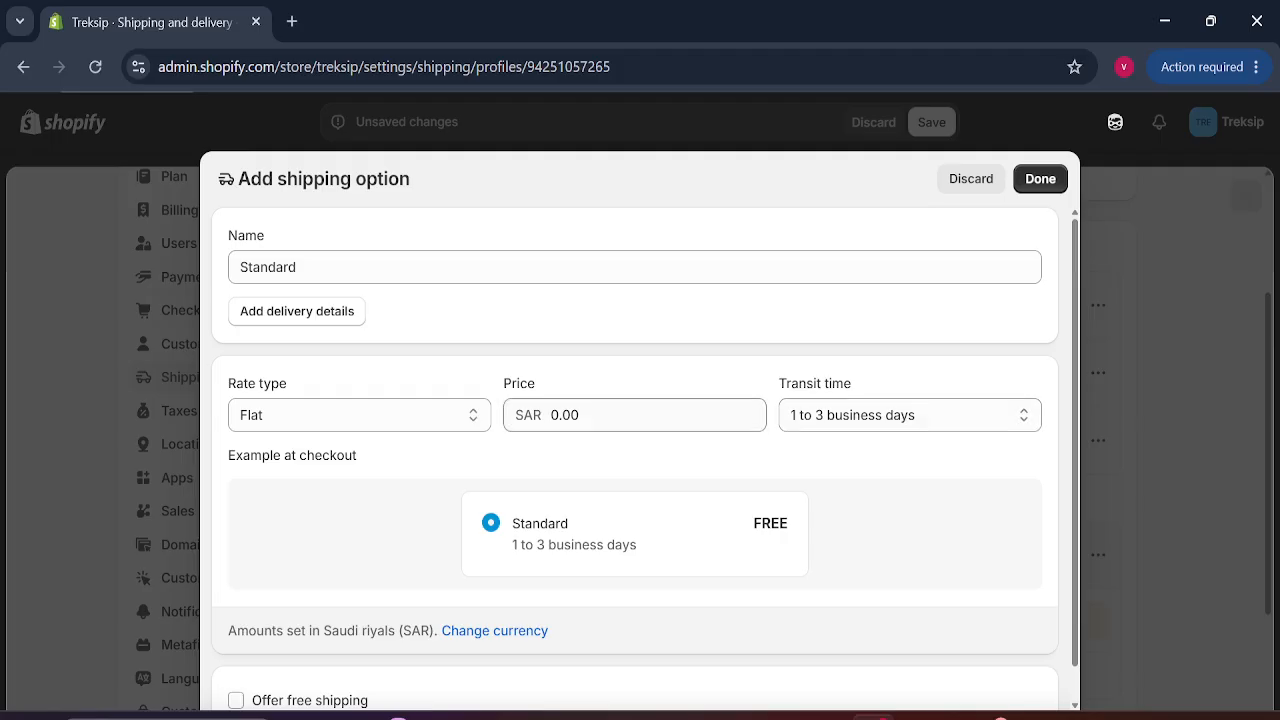
Set the Standard shipping option's custom transit time to a range of 7 to 12 business days.
{"action": "left_click_drag", "start_coordinate": [749, 391], "coordinate": [850, 392]}
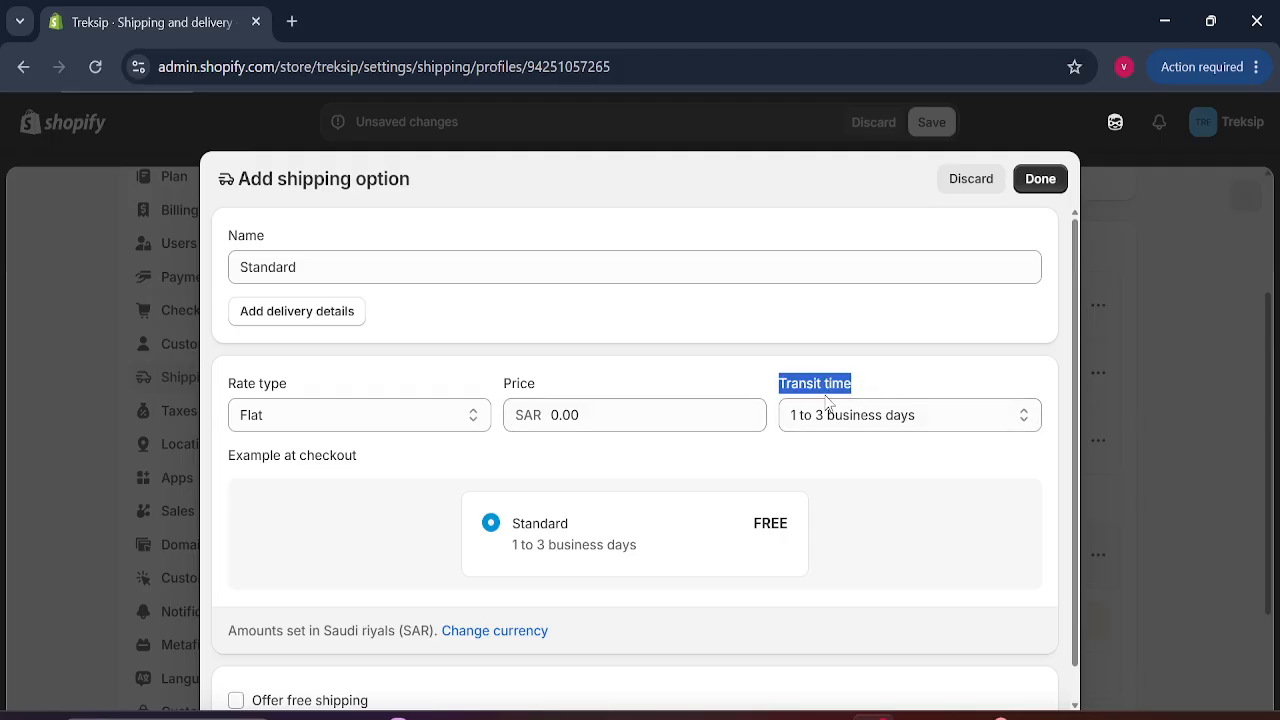
{"action": "left_click", "coordinate": [894, 417]}
{"action": "left_click", "coordinate": [857, 557]}
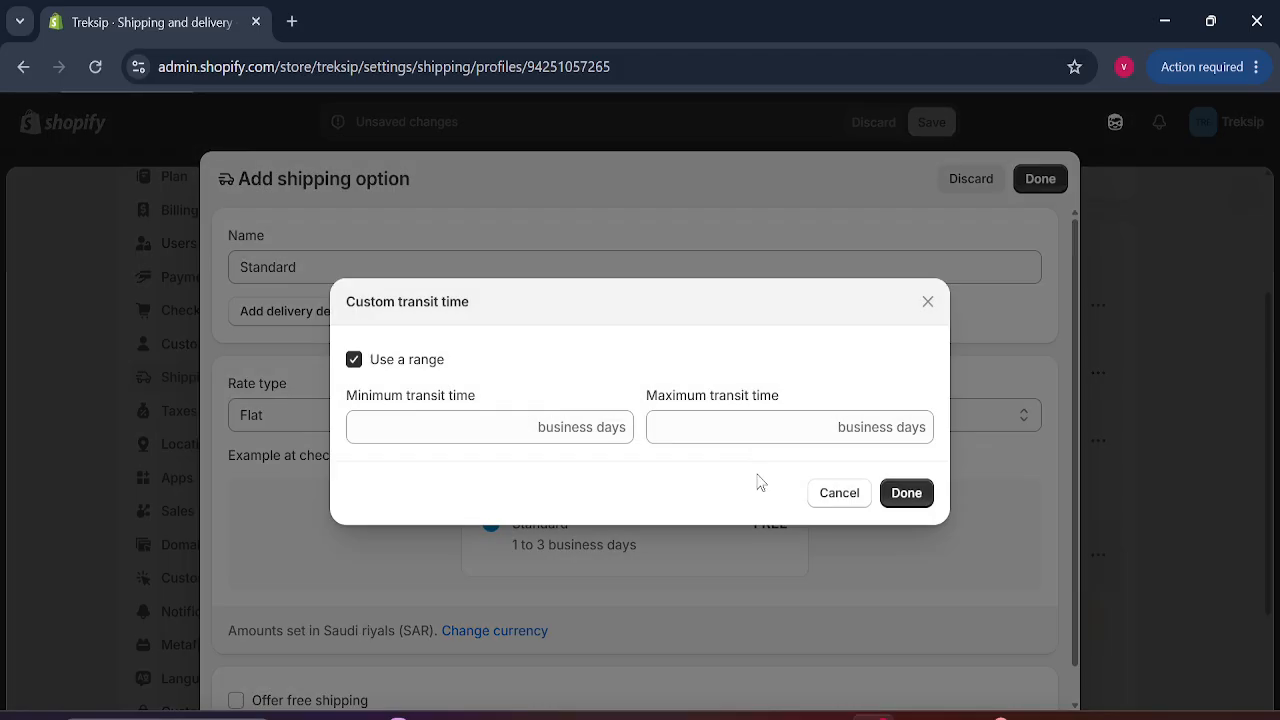
{"action": "left_click", "coordinate": [450, 427]}
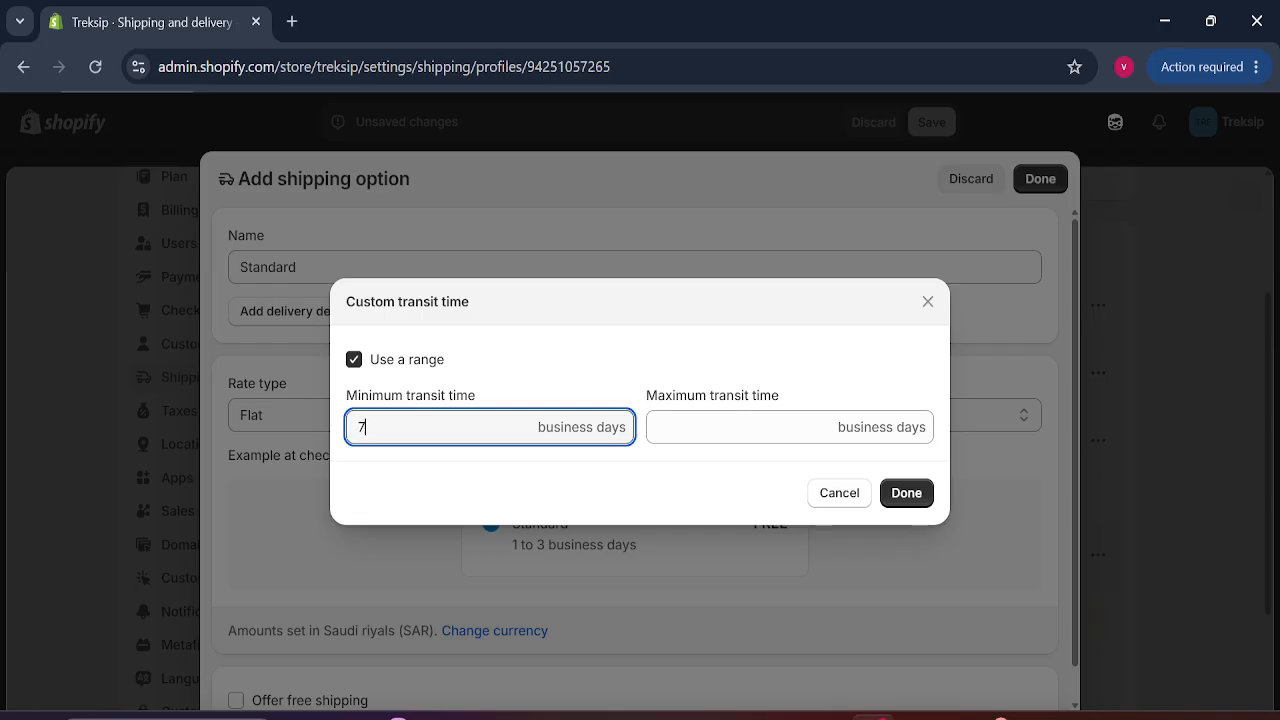
{"action": "left_click", "coordinate": [740, 427]}
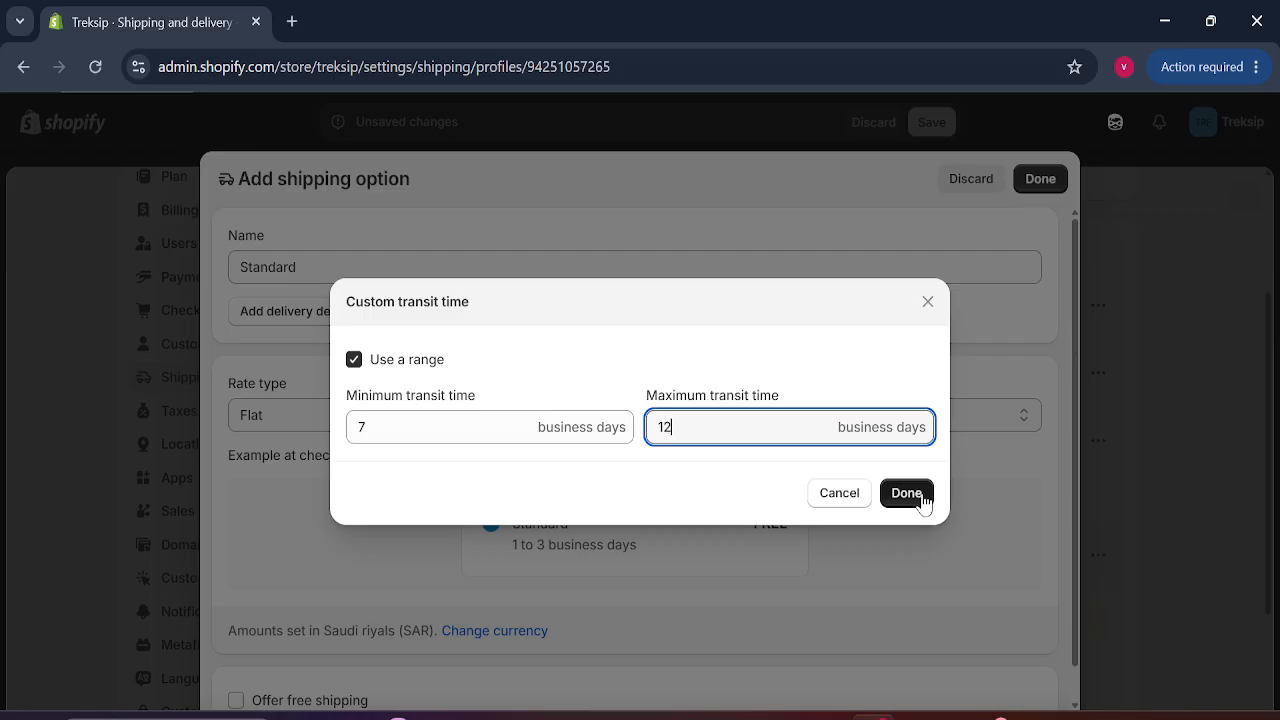
{"action": "left_click_drag", "start_coordinate": [690, 428], "coordinate": [643, 440]}
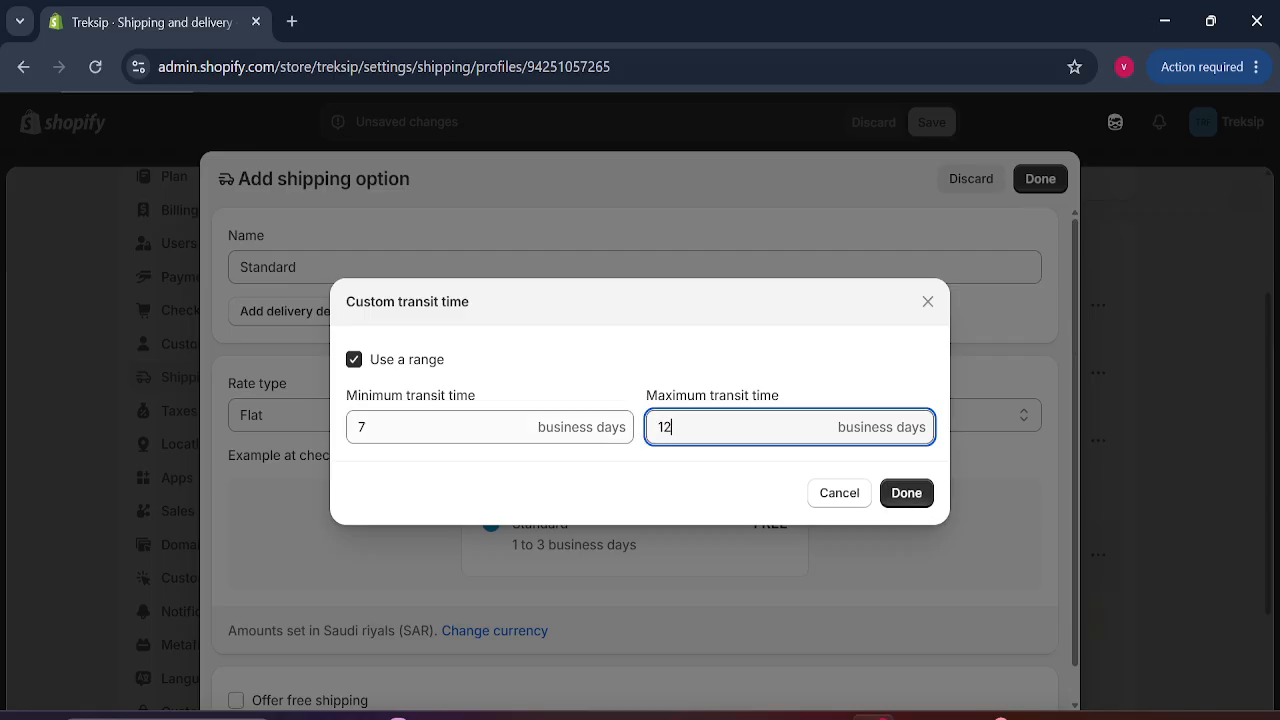
{"action": "left_click", "coordinate": [364, 427]}
{"action": "left_click", "coordinate": [658, 427]}
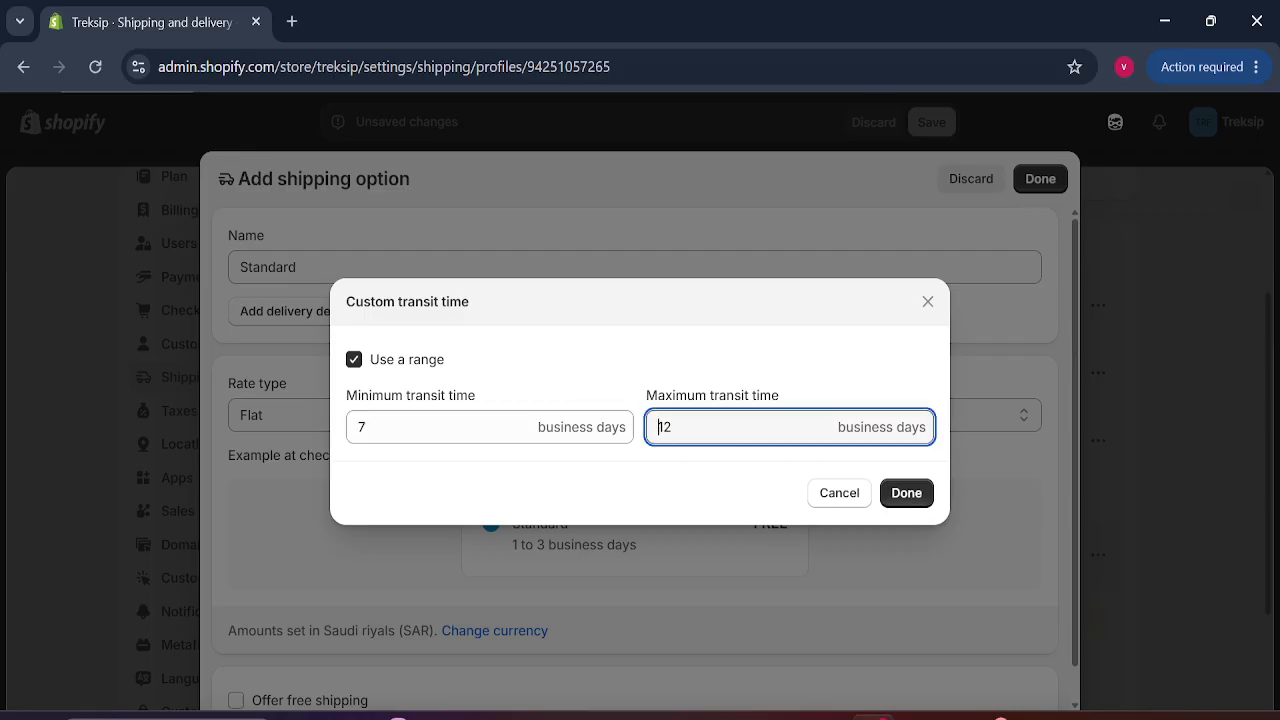
{"action": "left_click", "coordinate": [903, 494]}
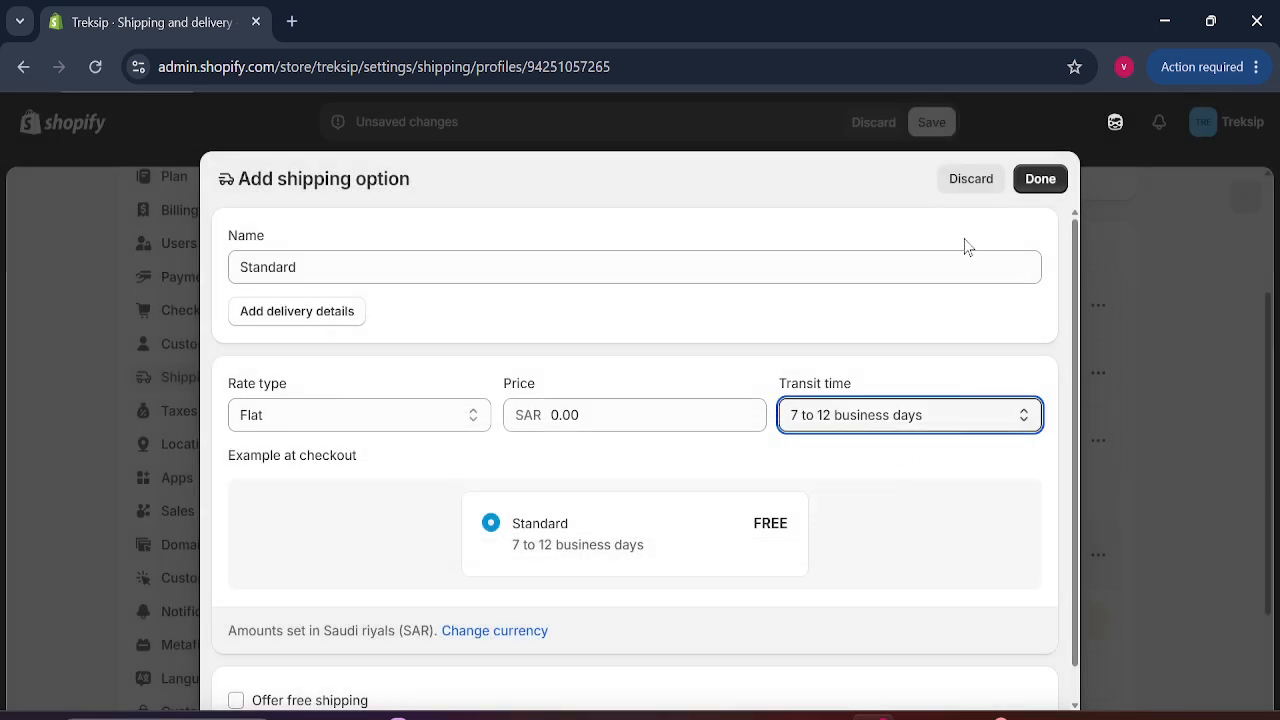
Finish adding the Standard option to the usa zone and save the General shipping profile.
{"action": "left_click", "coordinate": [1040, 180]}
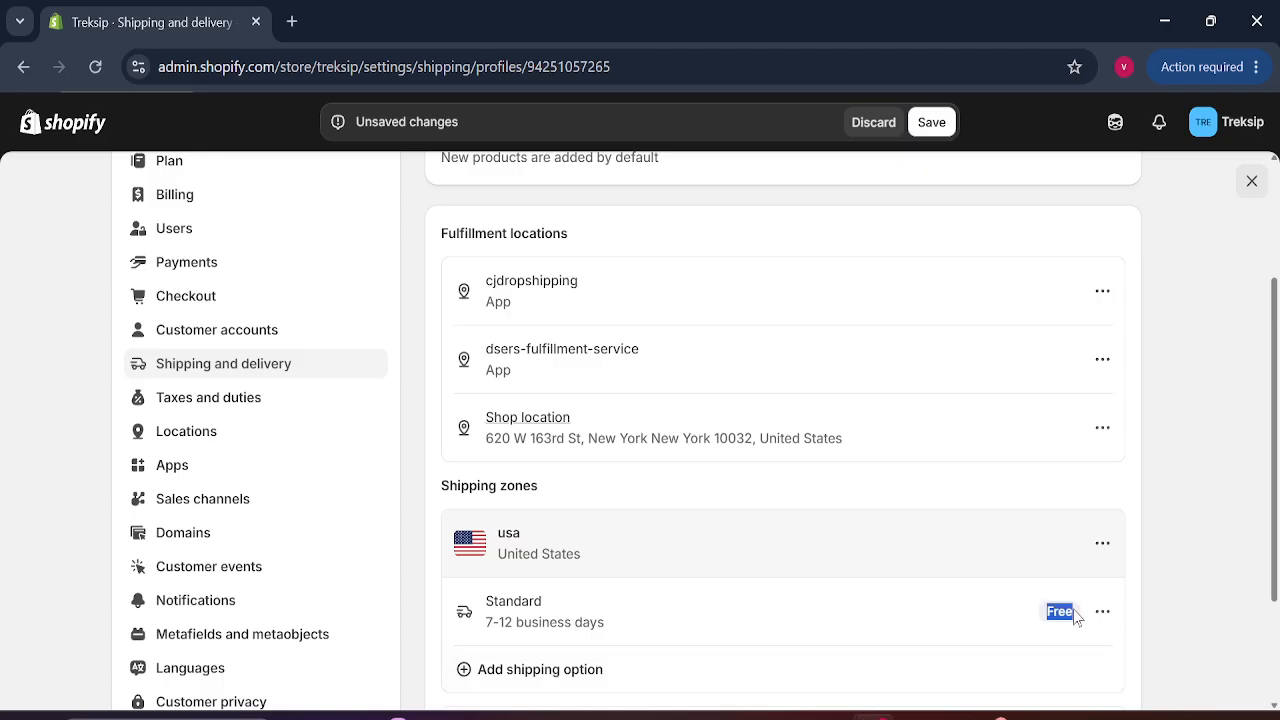
{"action": "left_click_drag", "start_coordinate": [1275, 544], "coordinate": [1278, 430]}
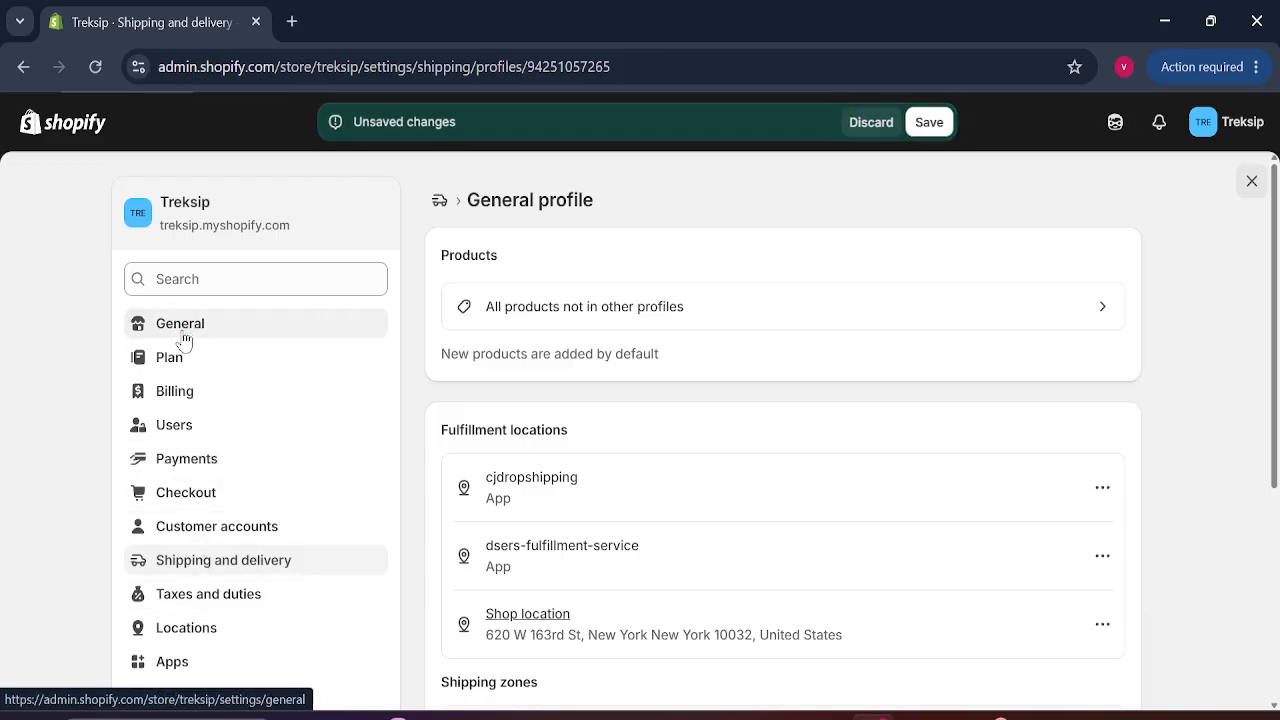
{"action": "left_click", "coordinate": [933, 125]}
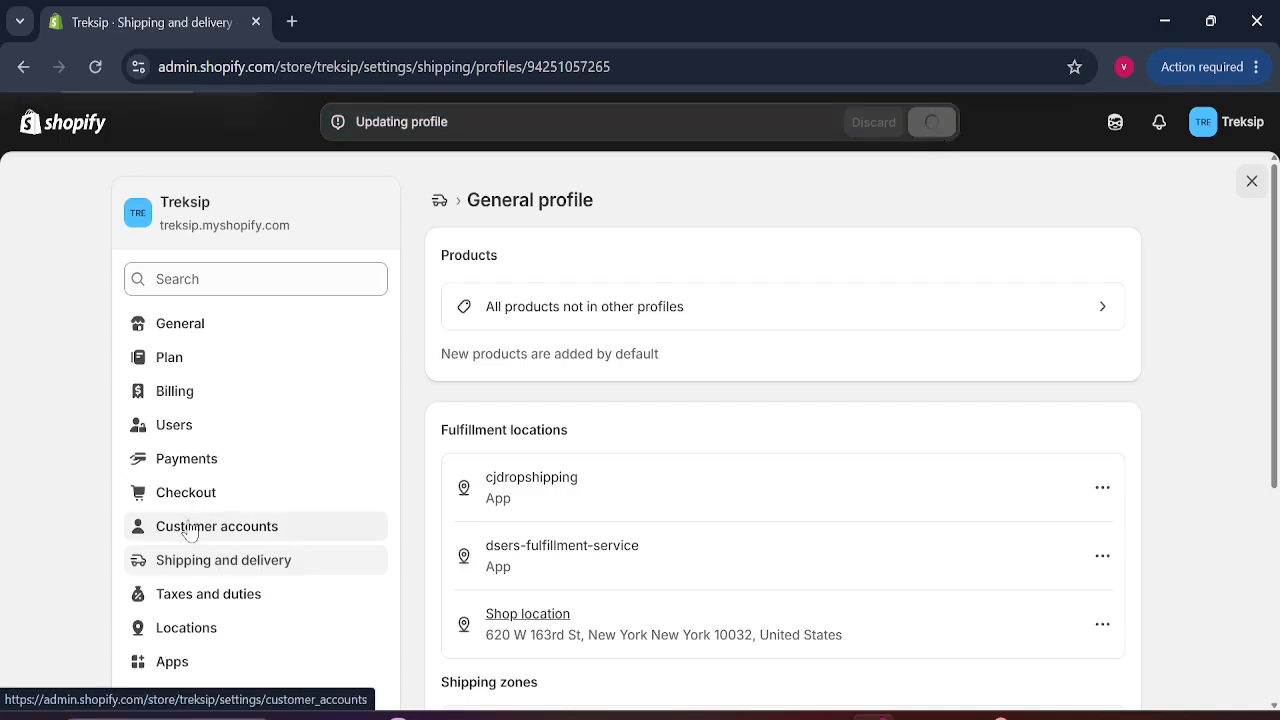
Leave the store settings and open the usa market from the list of markets.
{"action": "left_click", "coordinate": [191, 333]}
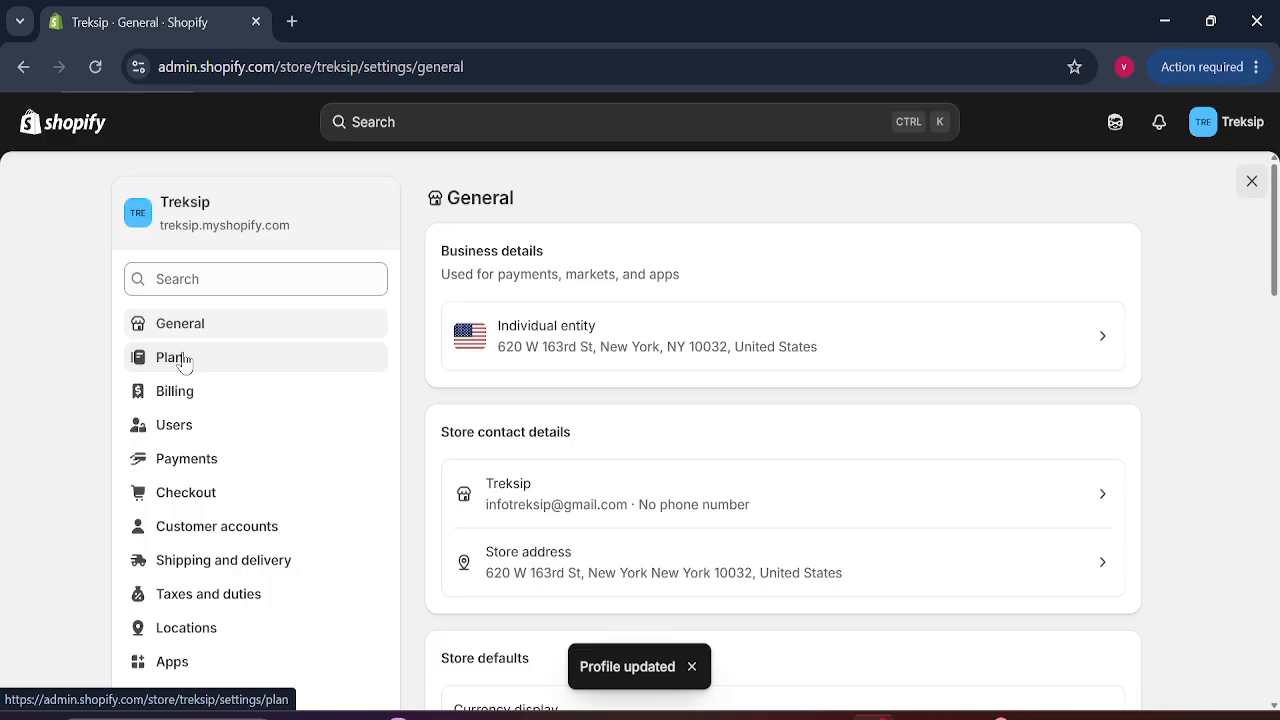
{"action": "mouse_move", "coordinate": [1274, 282]}
{"action": "left_mouse_down"}
{"action": "mouse_move", "coordinate": [1274, 408]}
{"action": "mouse_move", "coordinate": [1271, 268]}
{"action": "left_mouse_up"}
{"action": "left_click", "coordinate": [1252, 181]}
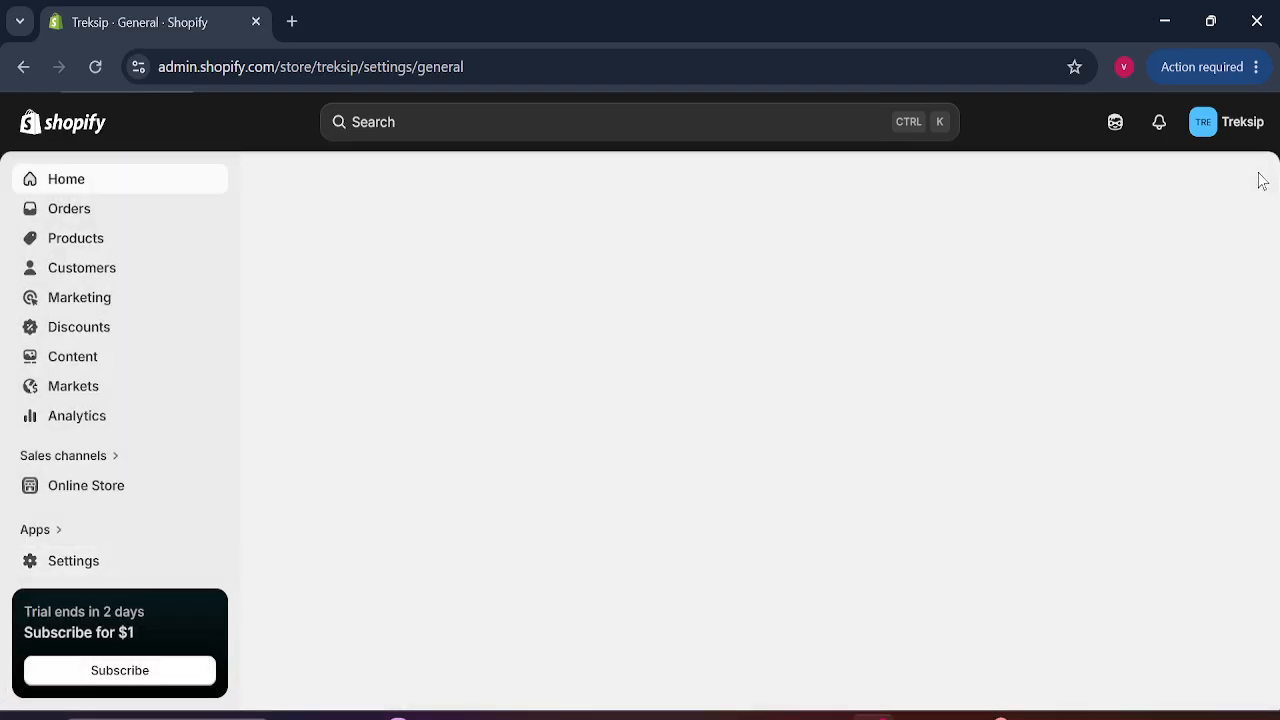
{"action": "left_click", "coordinate": [101, 393]}
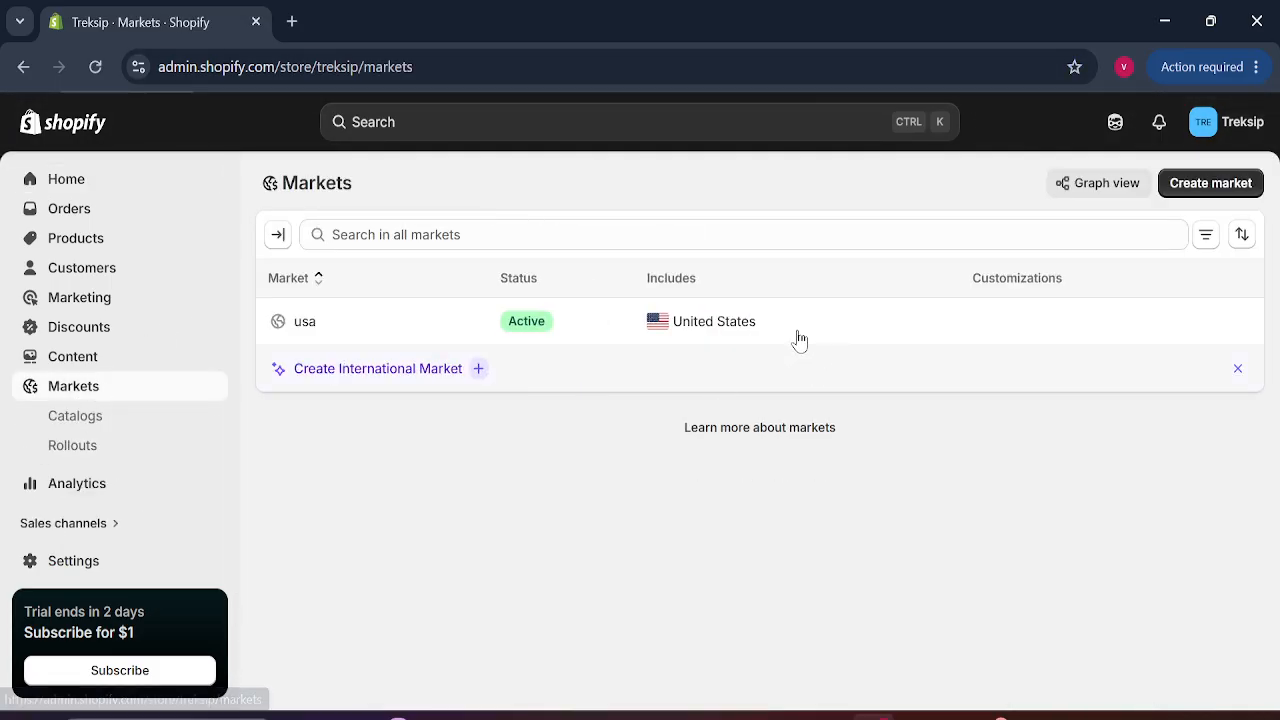
{"action": "left_click", "coordinate": [824, 324]}
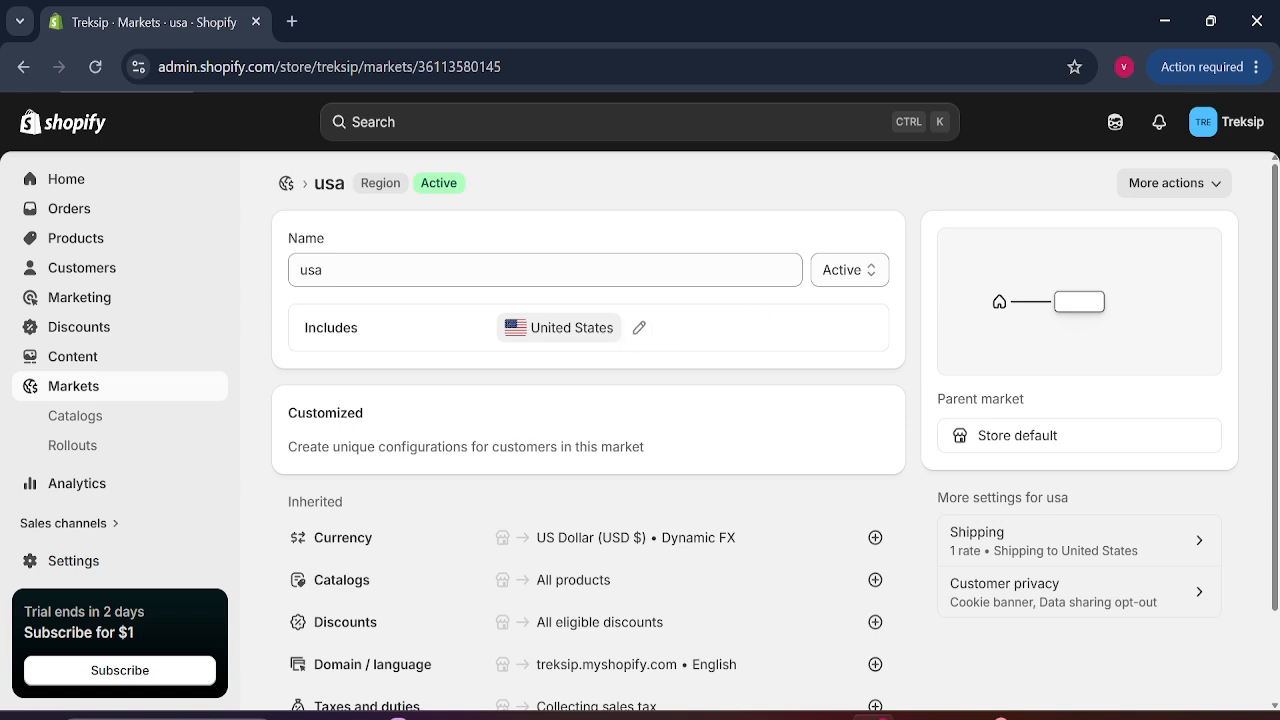
Edit the usa market's conditions to include only the United States region and check the market's inherited currency.
{"action": "left_click", "coordinate": [640, 329]}
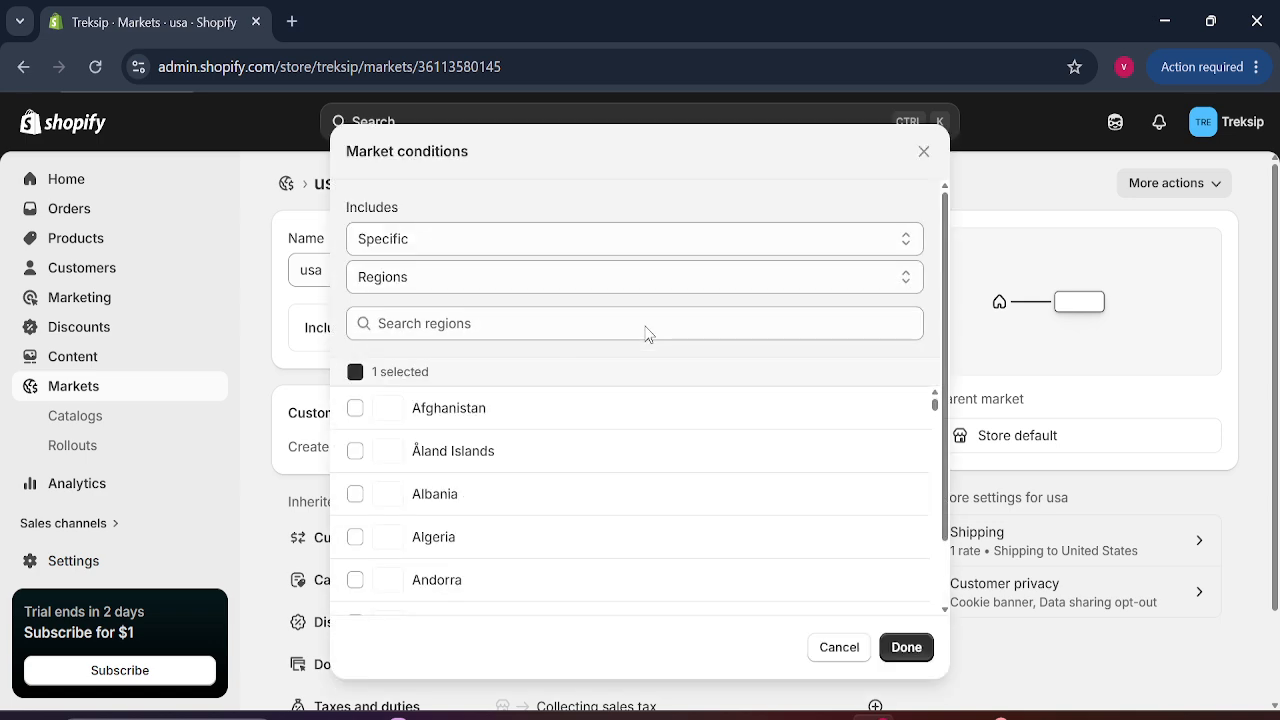
{"action": "left_click", "coordinate": [355, 372]}
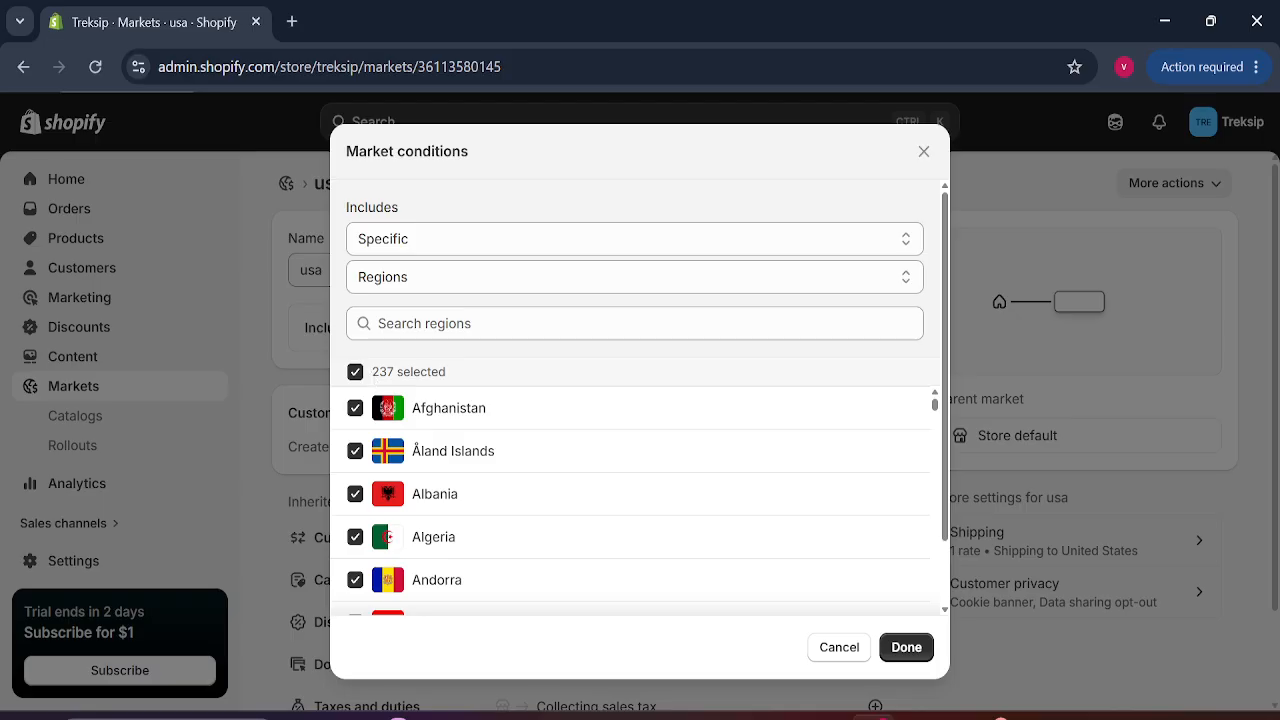
{"action": "left_click_drag", "start_coordinate": [372, 371], "coordinate": [438, 371]}
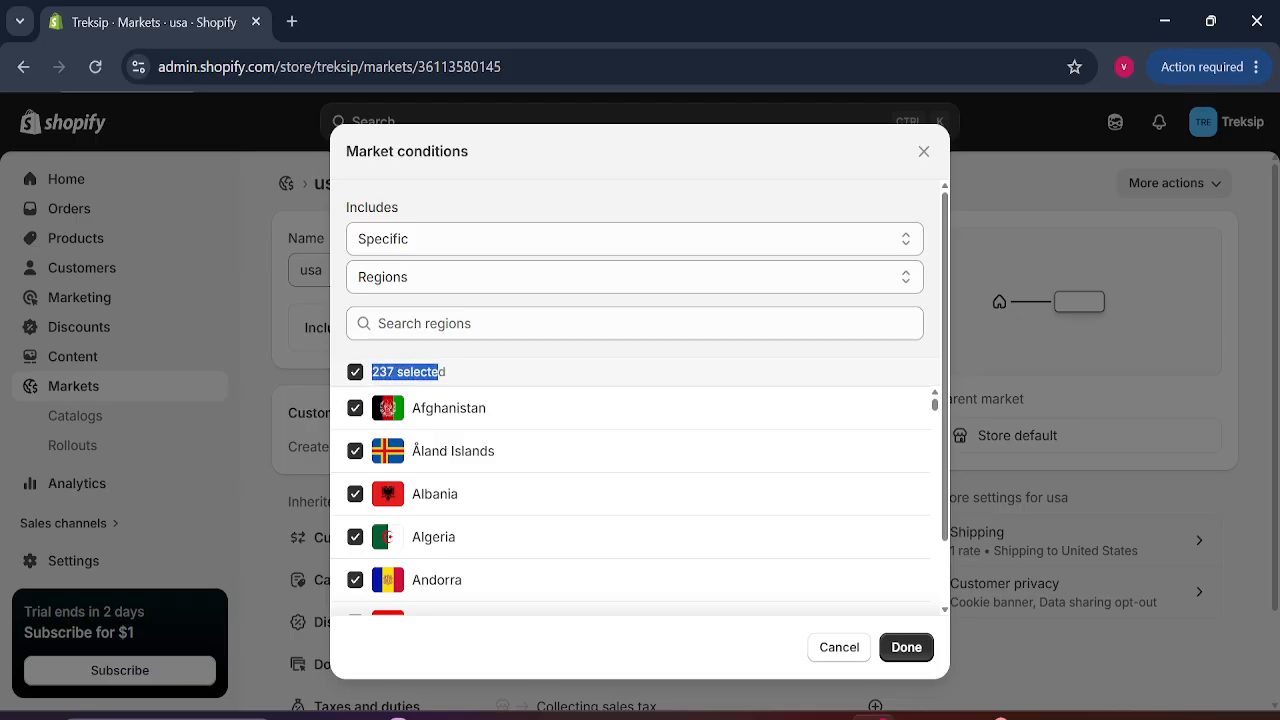
{"action": "left_click", "coordinate": [353, 373]}
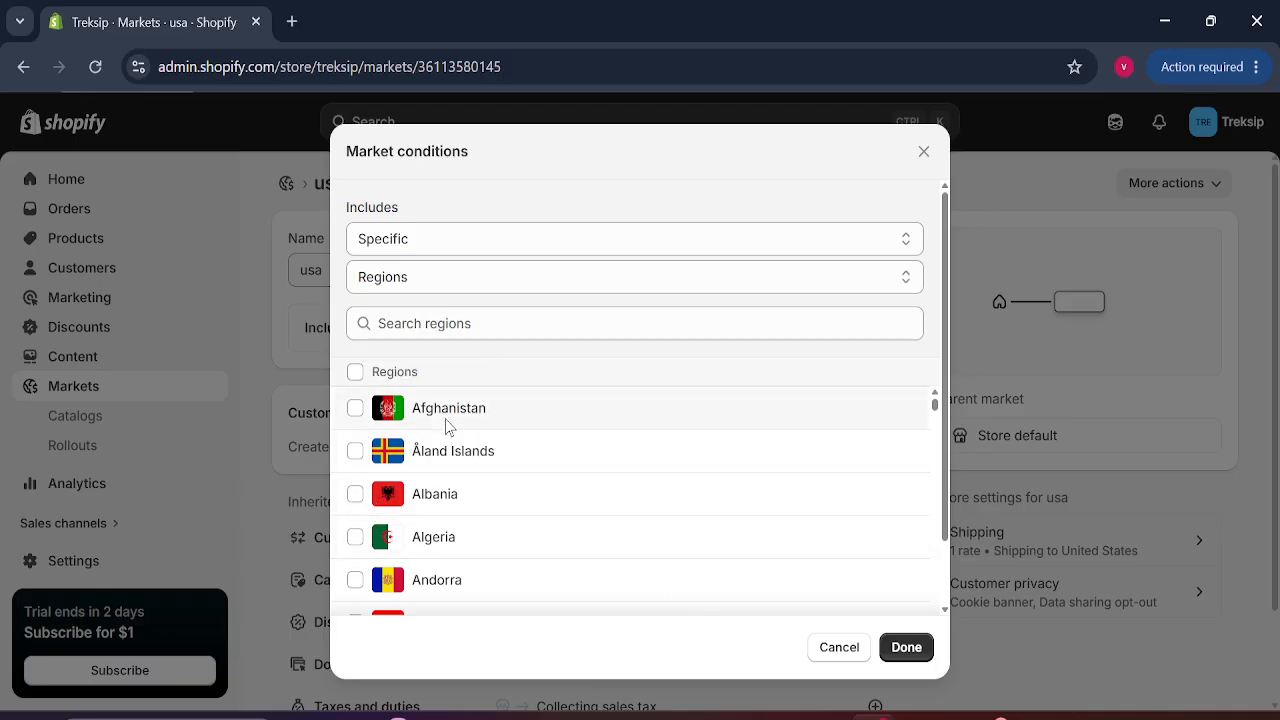
{"action": "left_click", "coordinate": [430, 323]}
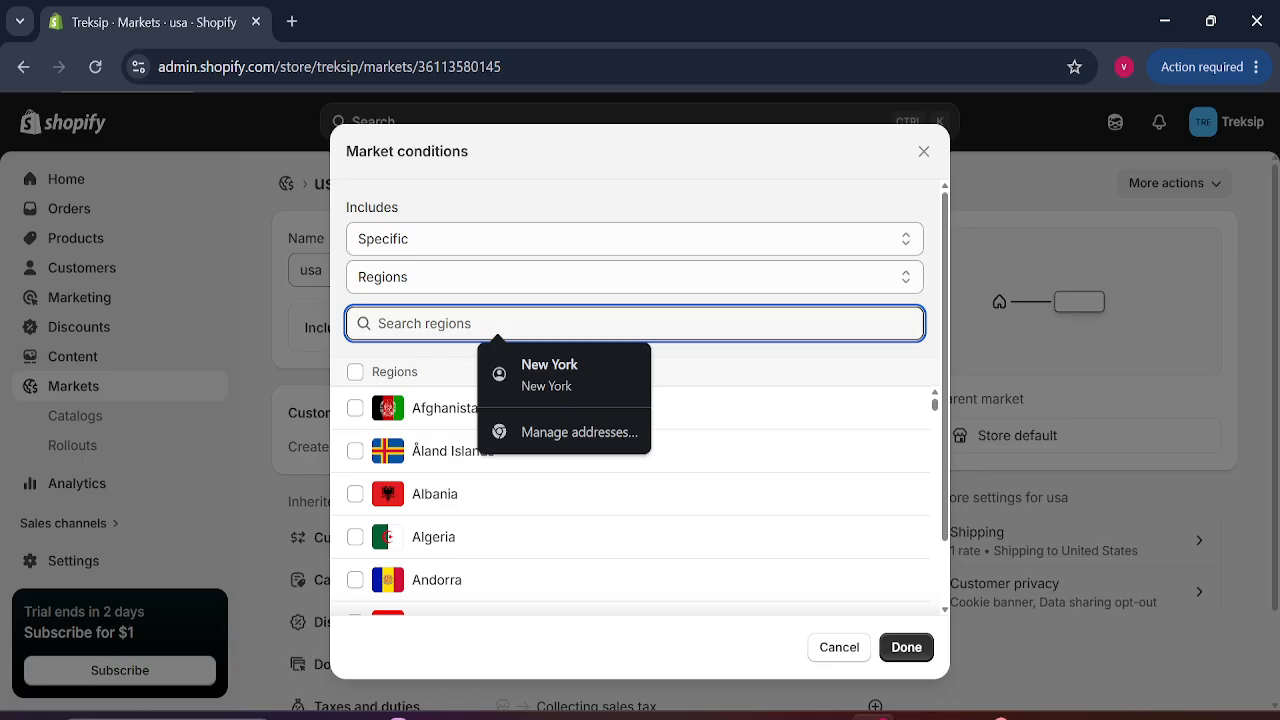
{"action": "type", "text": "UNI"}
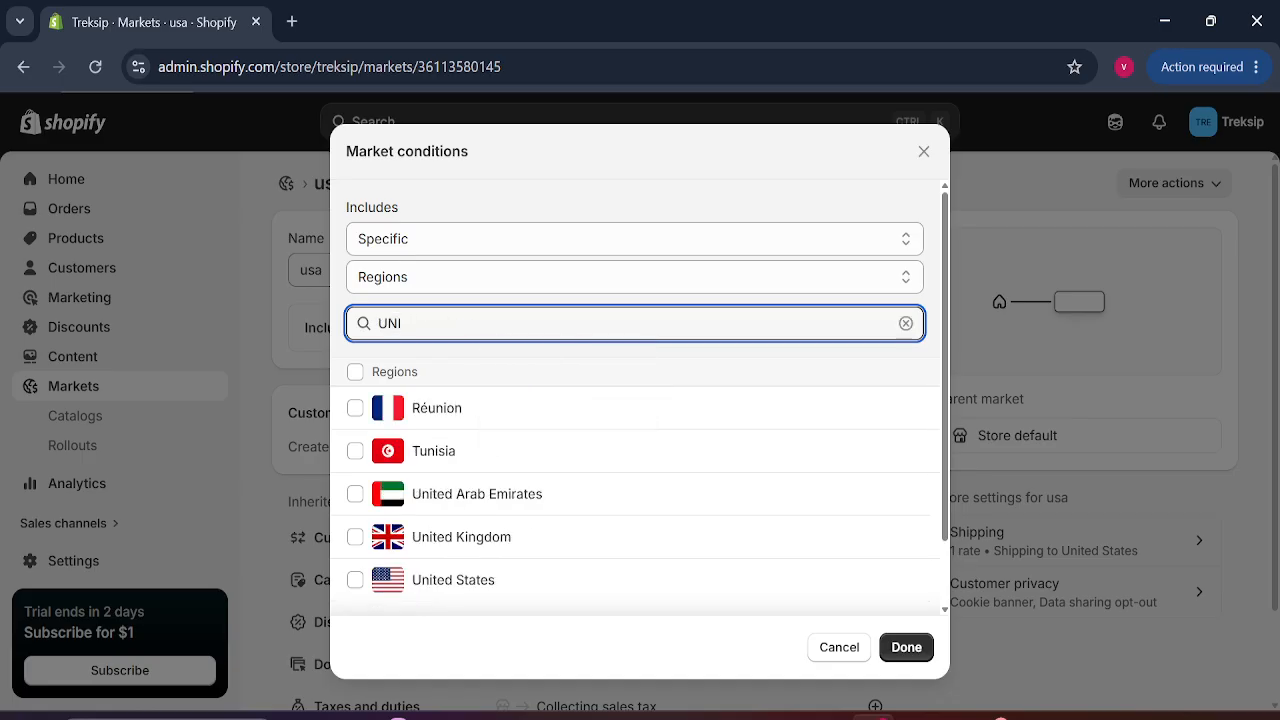
{"action": "left_click", "coordinate": [485, 591]}
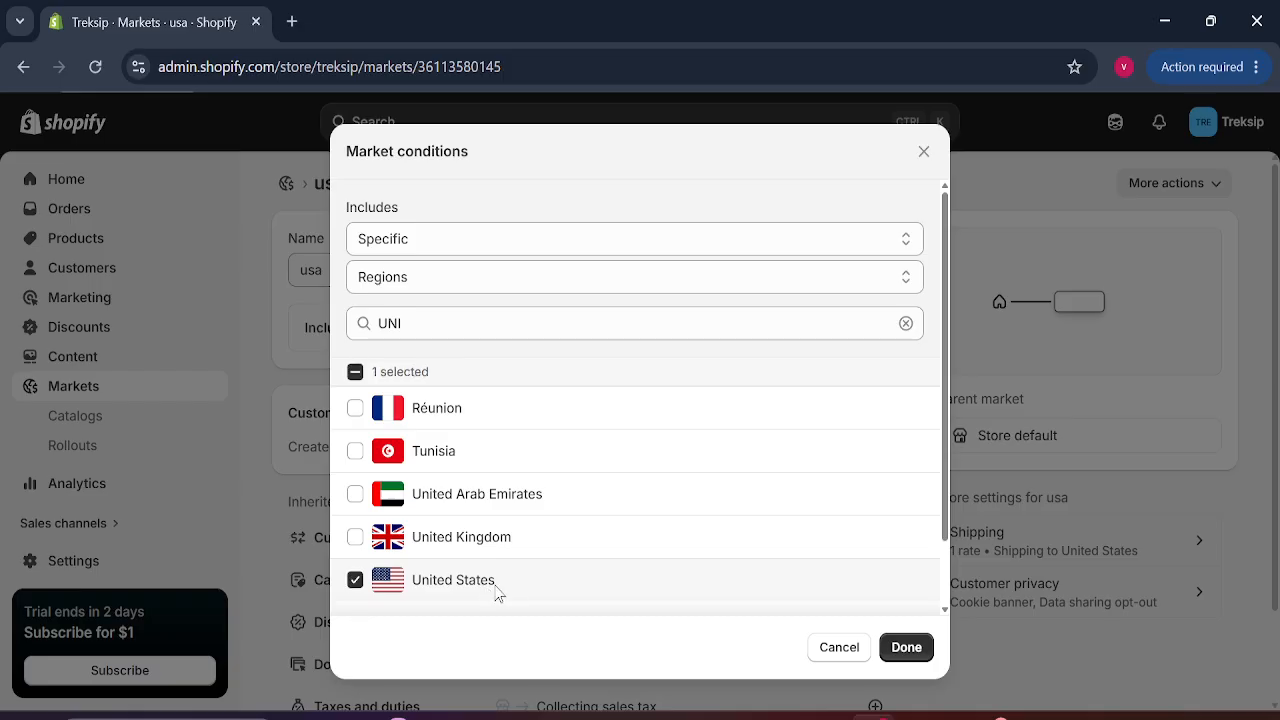
{"action": "left_click", "coordinate": [906, 648]}
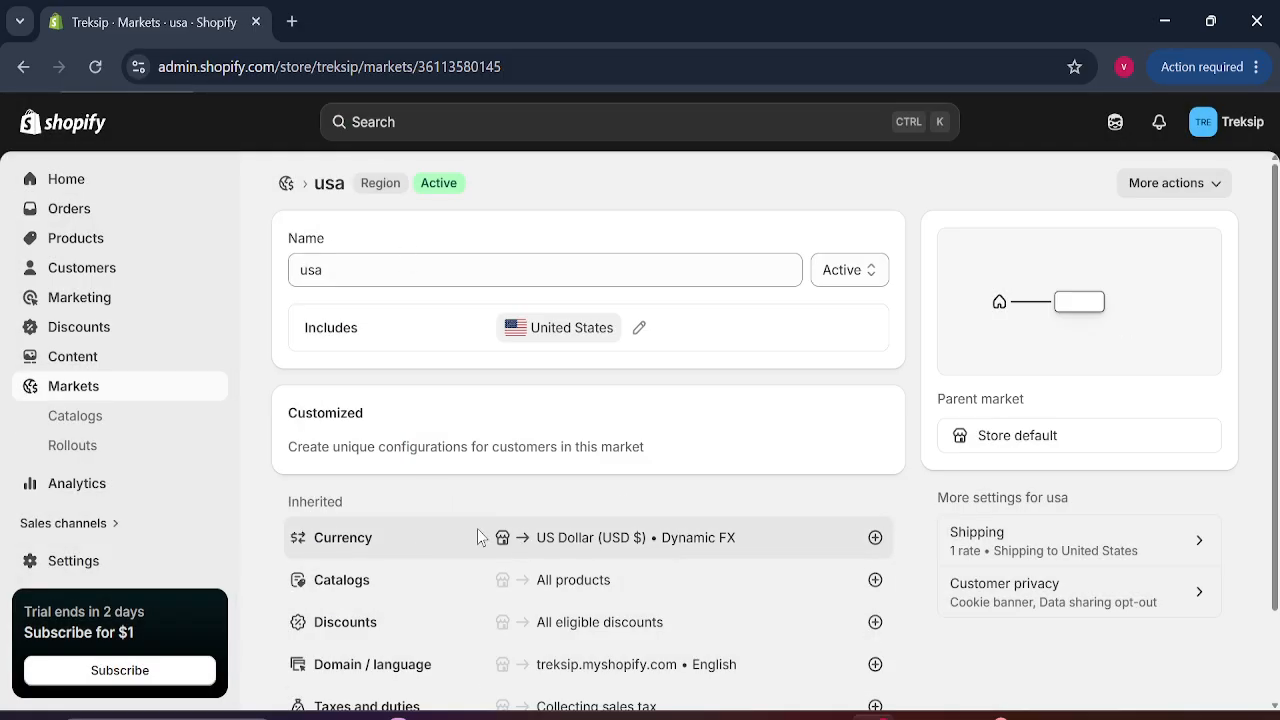
{"action": "left_click_drag", "start_coordinate": [484, 540], "coordinate": [754, 530]}
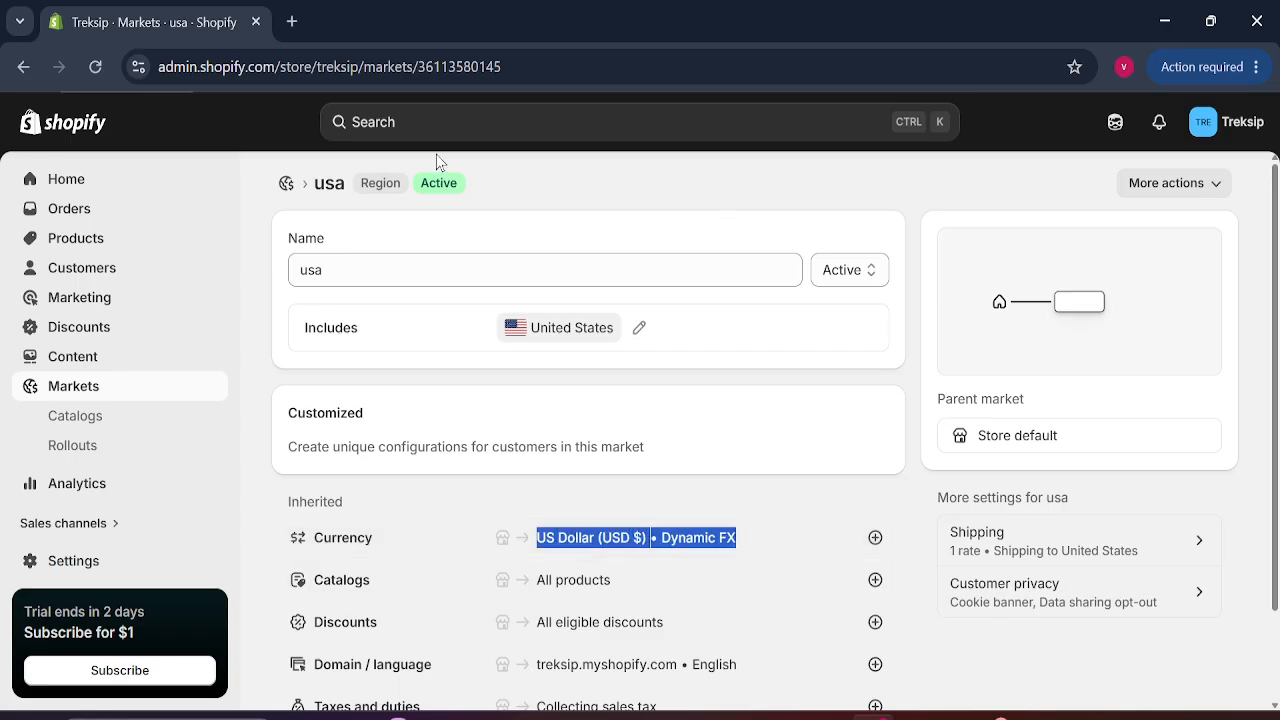
{"action": "left_click", "coordinate": [679, 189]}
{"action": "scroll", "coordinate": [760, 180], "scroll_direction": "down", "scroll_amount": 1}
{"action": "scroll", "coordinate": [850, 175], "scroll_direction": "up", "scroll_amount": 1}
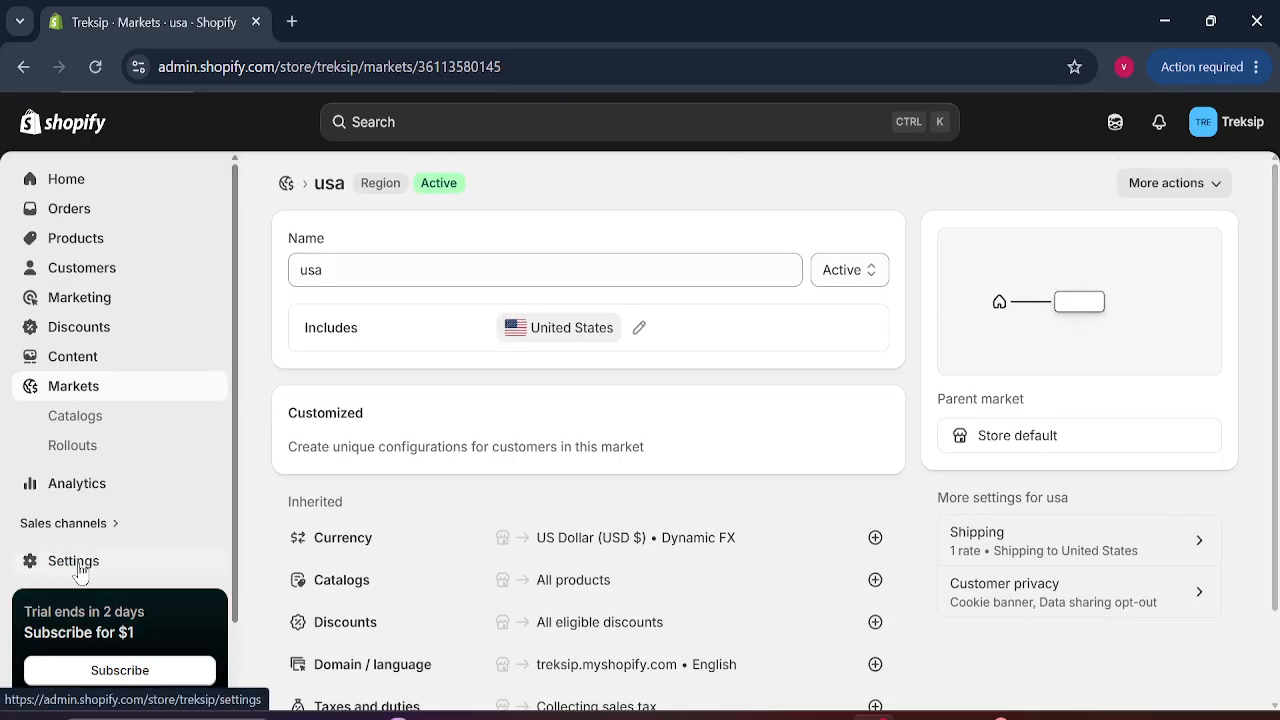
Open the store's Plan settings and select the Basic plan with monthly billing to reach its subscription checkout.
{"action": "scroll", "coordinate": [150, 540], "scroll_direction": "down", "scroll_amount": 1}
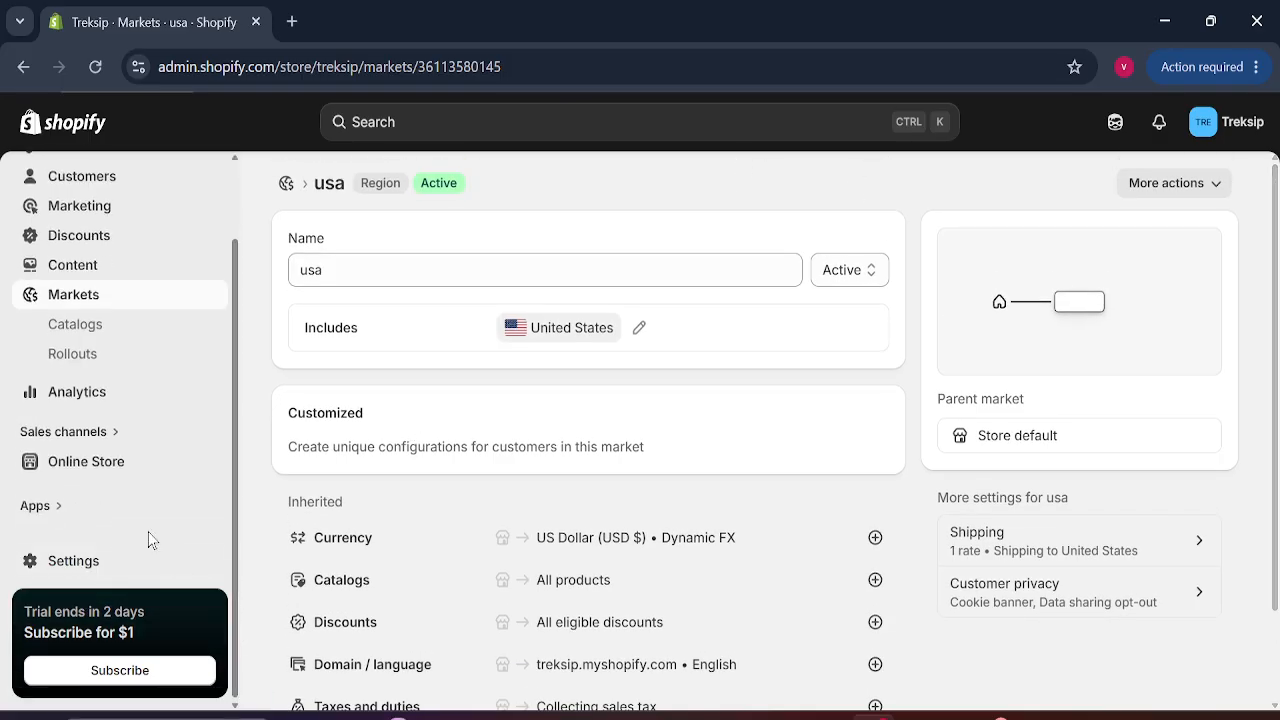
{"action": "left_click", "coordinate": [91, 563]}
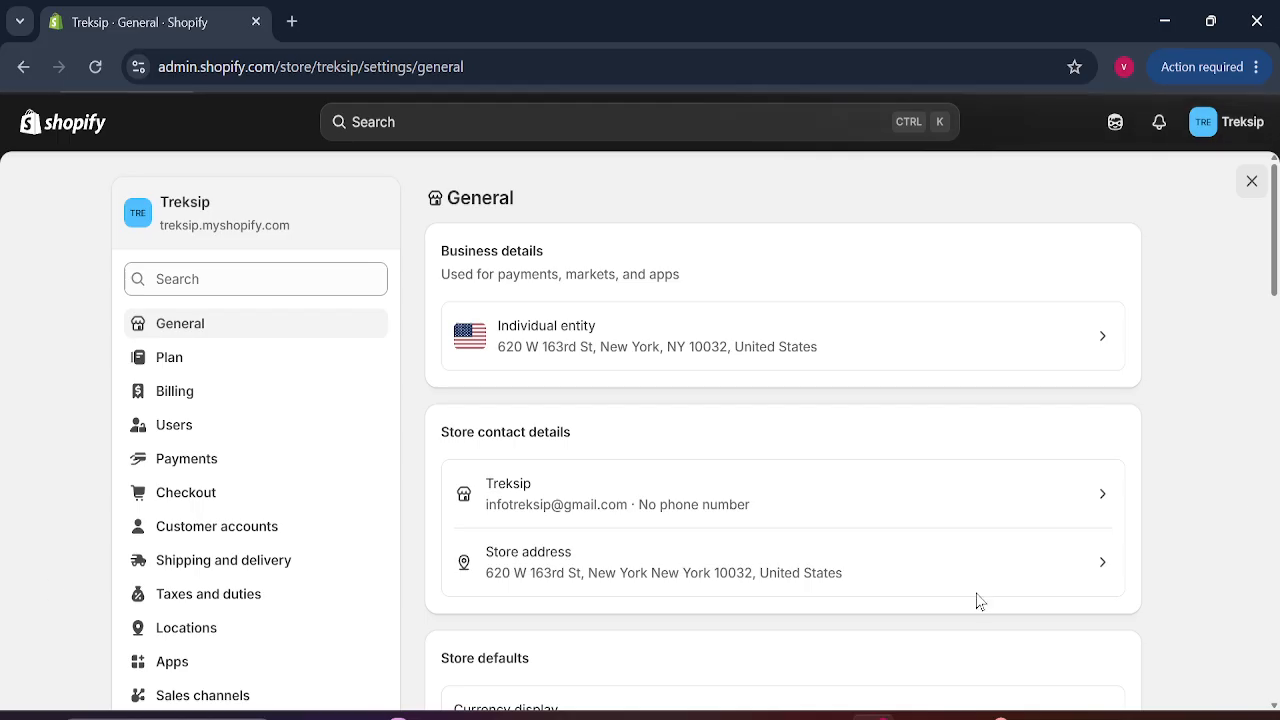
{"action": "left_click_drag", "start_coordinate": [1276, 258], "coordinate": [1263, 209]}
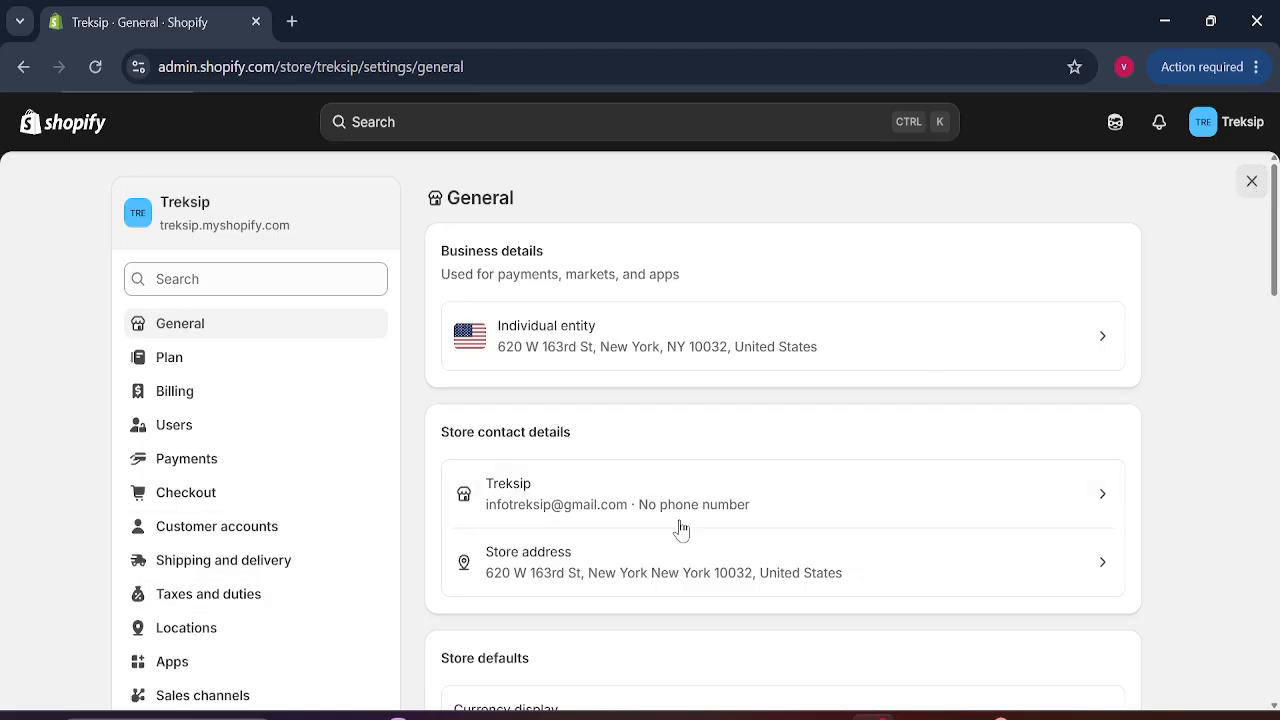
{"action": "mouse_move", "coordinate": [1277, 263]}
{"action": "left_mouse_down"}
{"action": "mouse_move", "coordinate": [1277, 281]}
{"action": "mouse_move", "coordinate": [1275, 267]}
{"action": "left_mouse_up"}
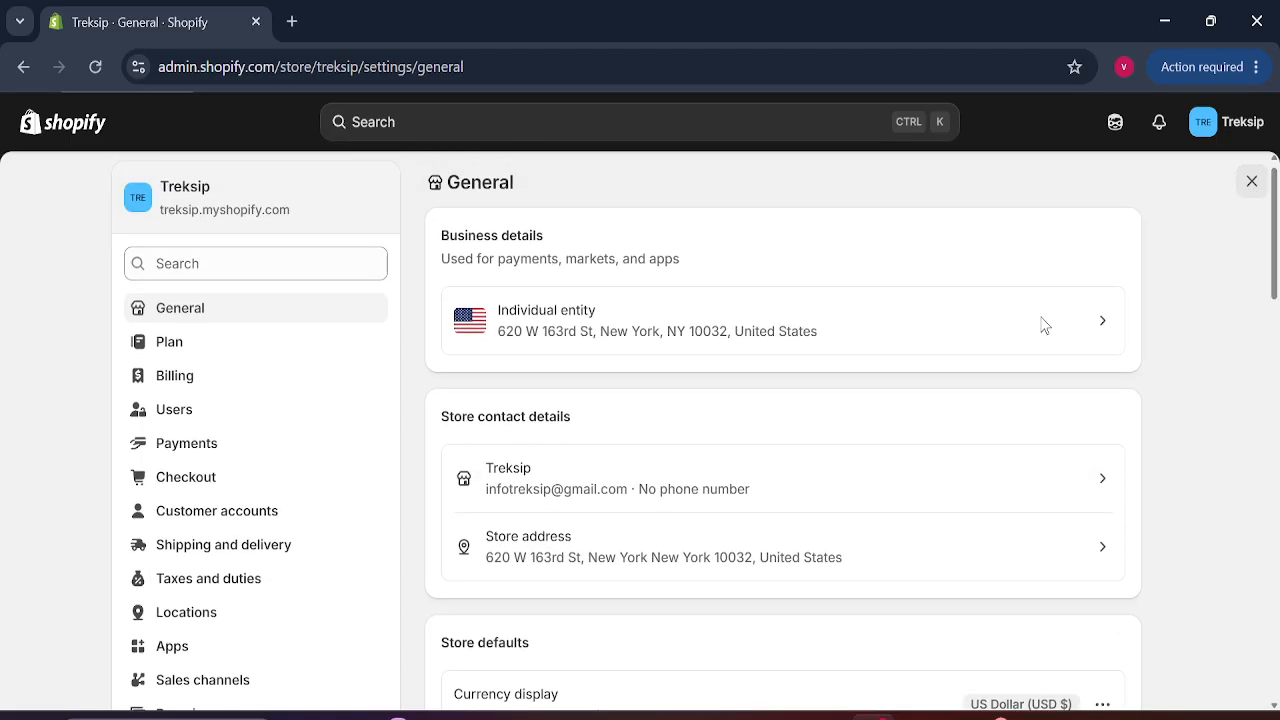
{"action": "left_click", "coordinate": [211, 345]}
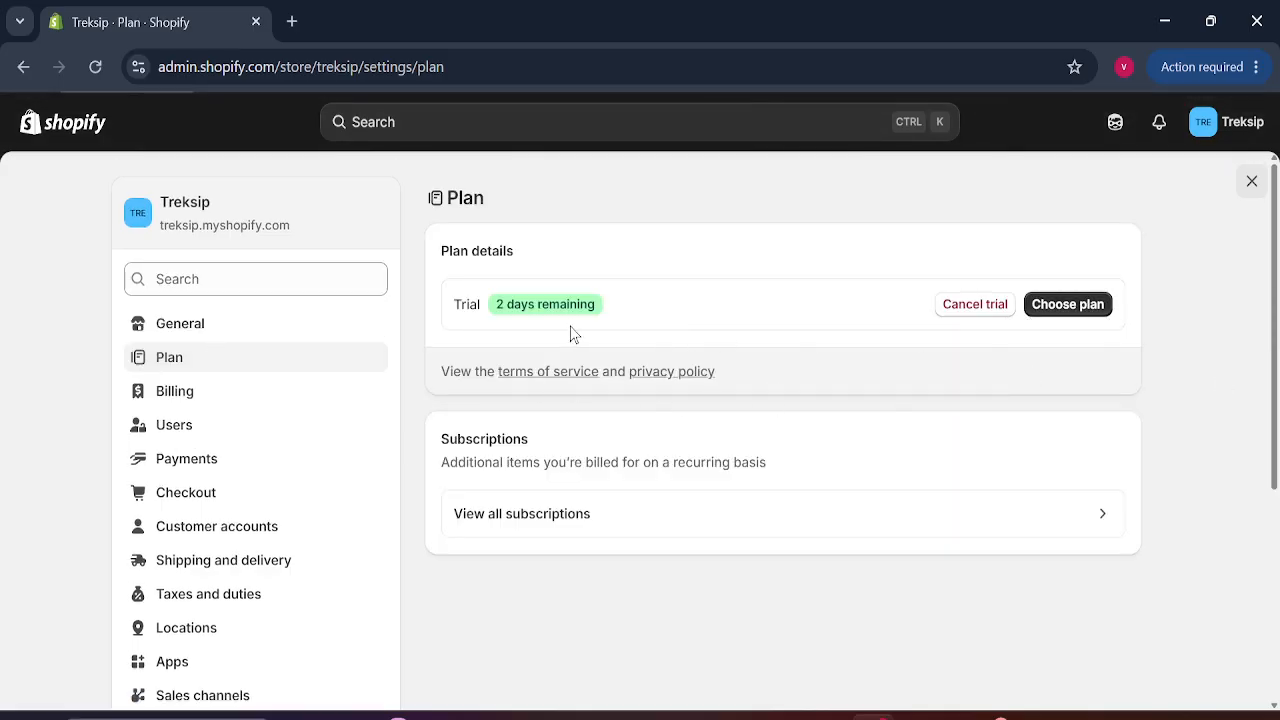
{"action": "left_click", "coordinate": [1062, 308]}
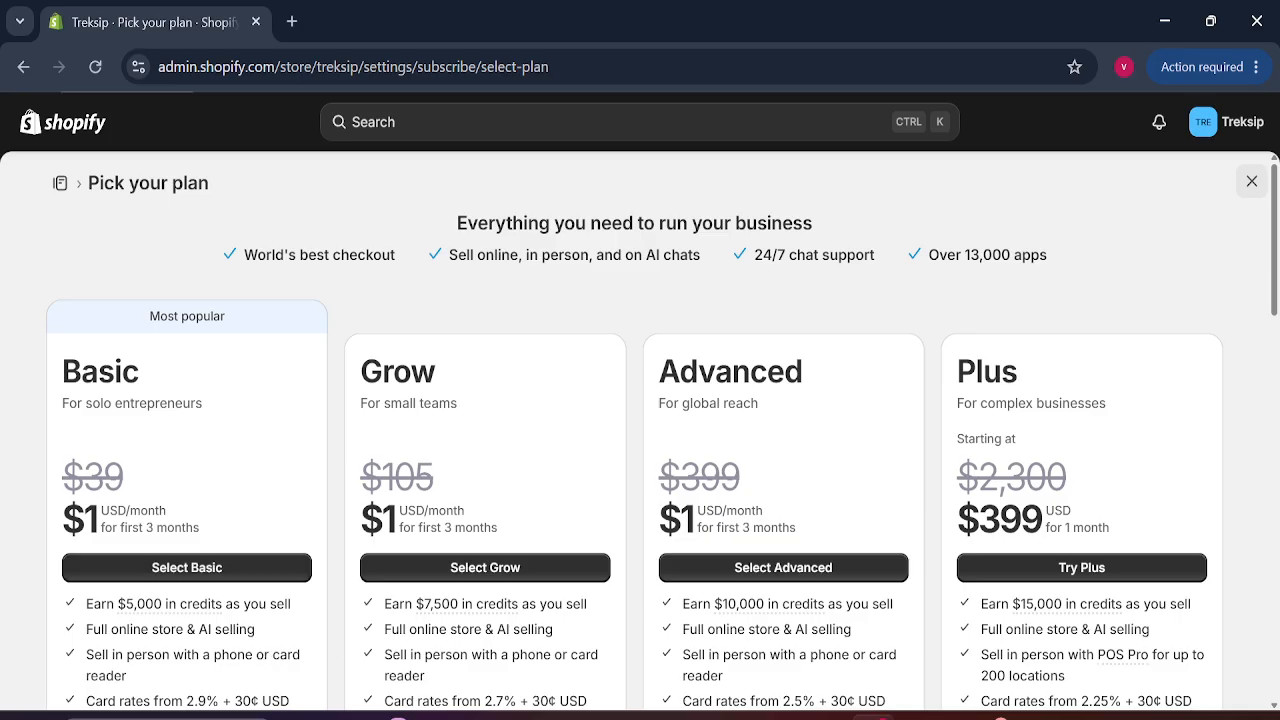
{"action": "left_click", "coordinate": [203, 568]}
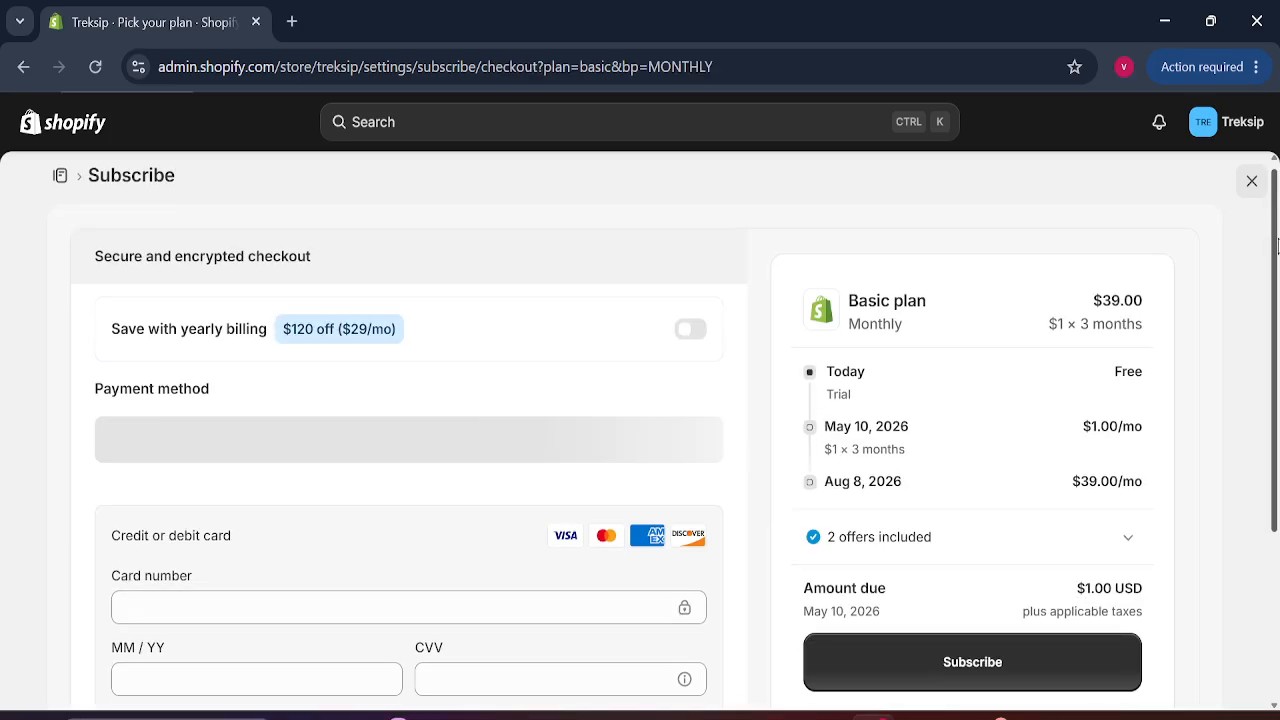
Examine the Basic plan checkout's payment methods and the empty credit or debit card fields.
{"action": "scroll", "coordinate": [1275, 335], "scroll_direction": "down", "scroll_amount": 2}
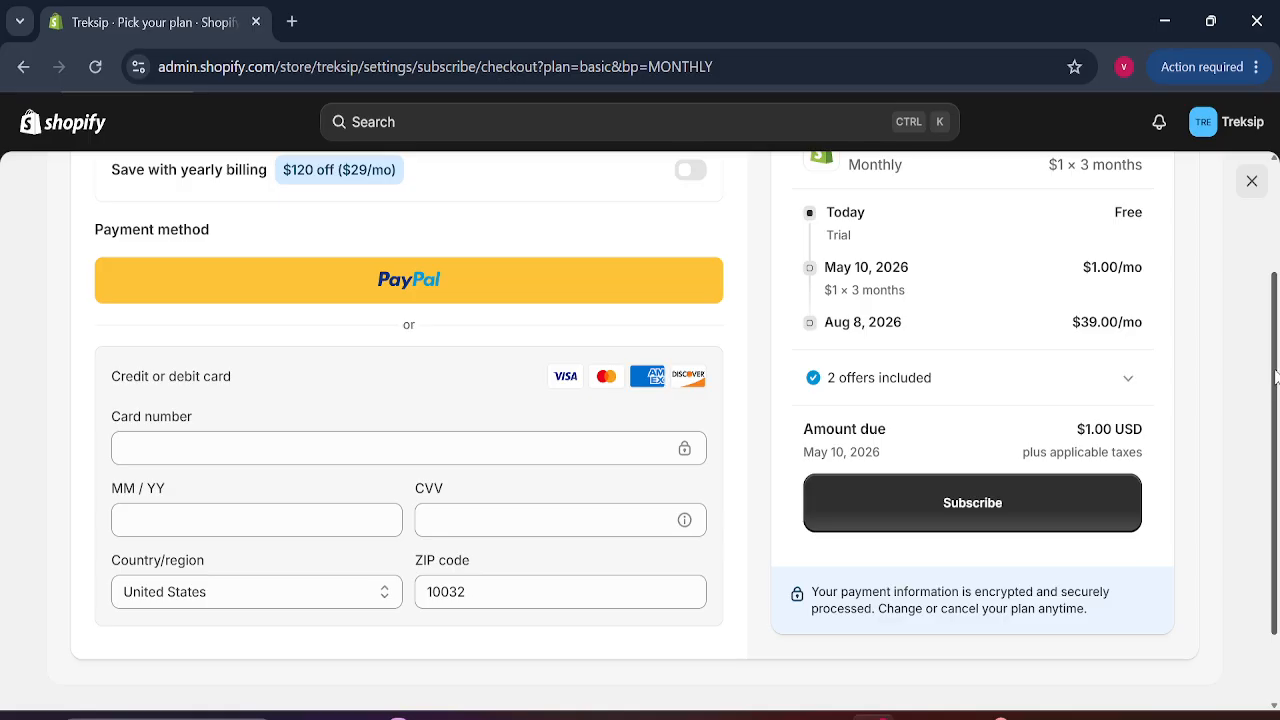
{"action": "mouse_move", "coordinate": [1275, 377]}
{"action": "left_mouse_down"}
{"action": "mouse_move", "coordinate": [1275, 288]}
{"action": "mouse_move", "coordinate": [1275, 381]}
{"action": "left_mouse_up"}
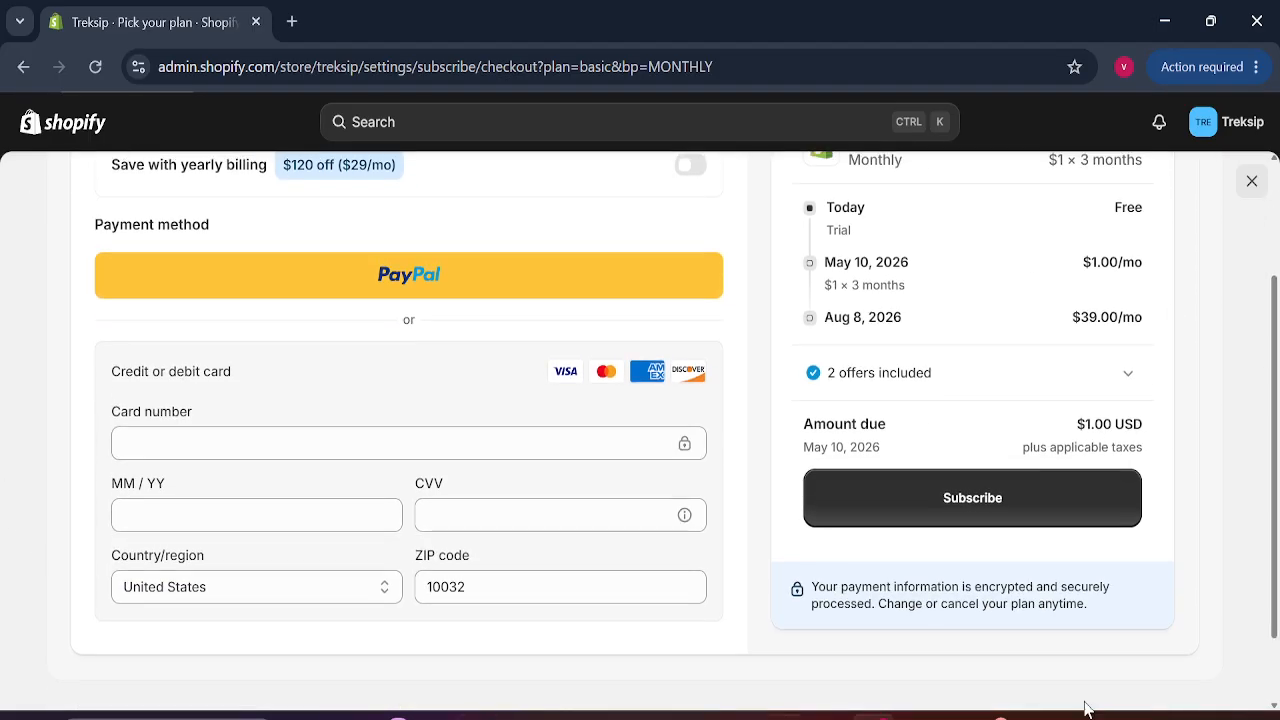
{"action": "left_click", "coordinate": [165, 443]}
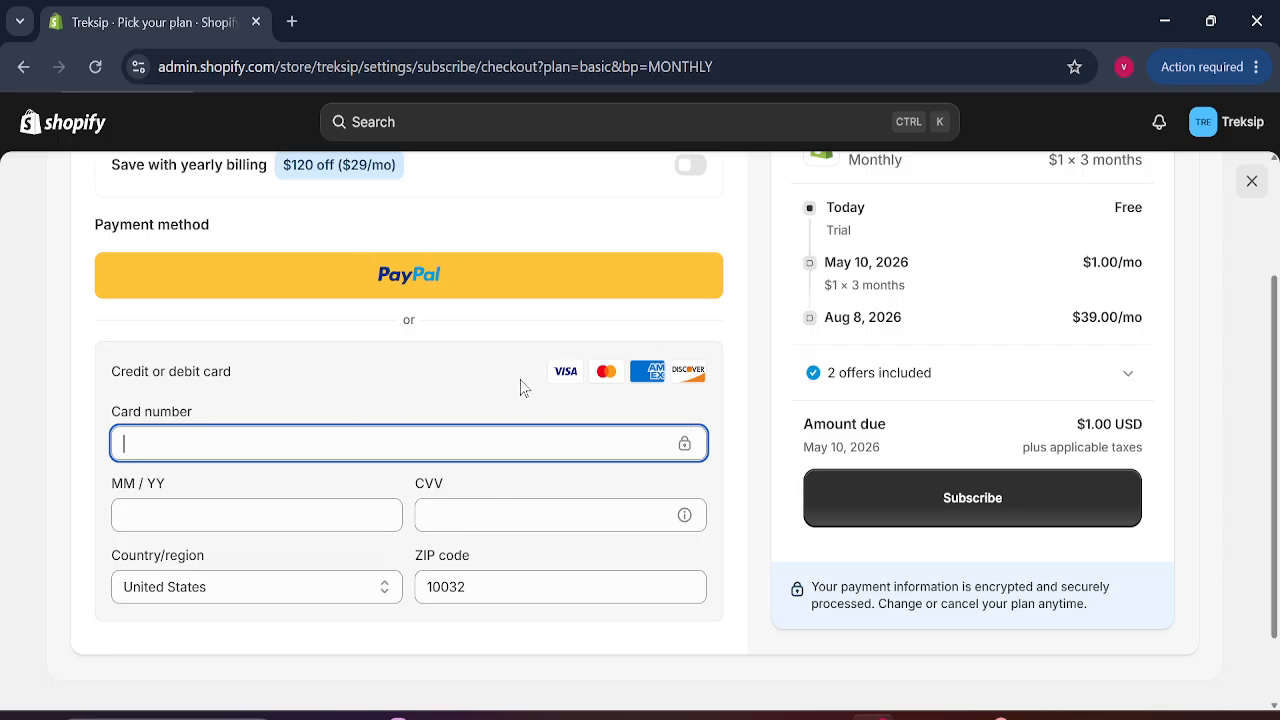
{"action": "left_click", "coordinate": [611, 361]}
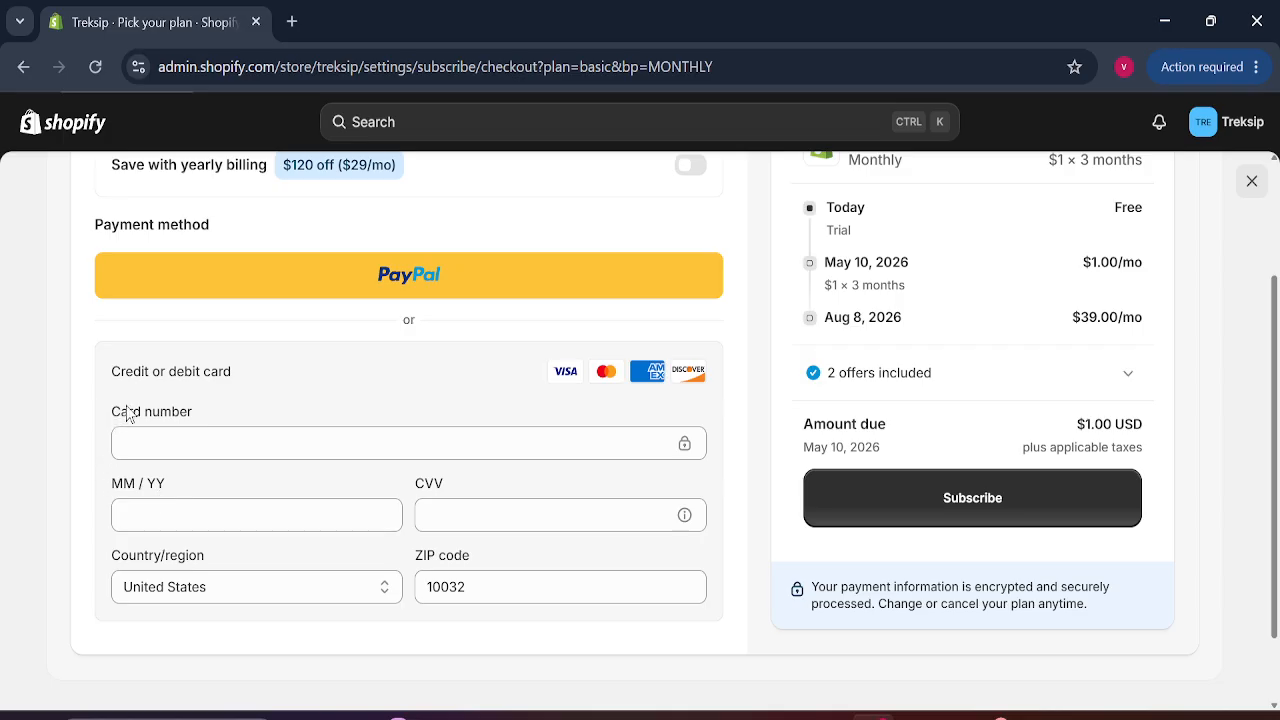
{"action": "left_click_drag", "start_coordinate": [128, 413], "coordinate": [80, 388]}
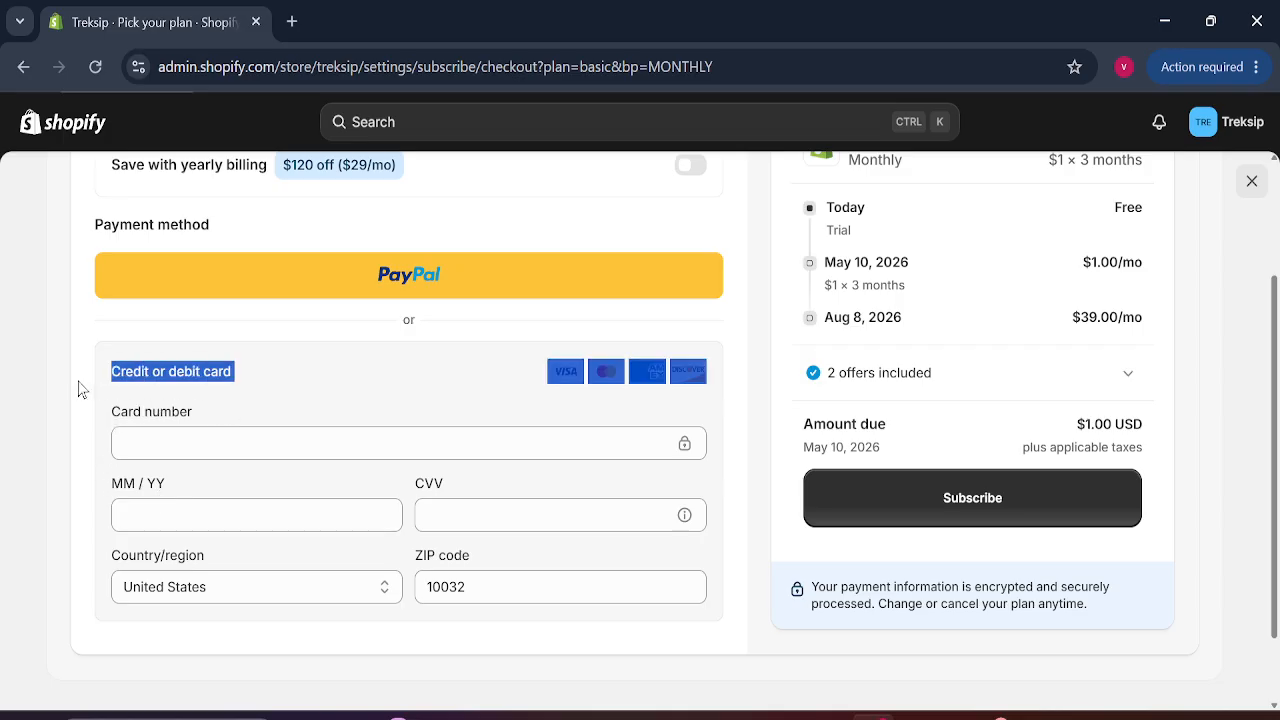
{"action": "left_click", "coordinate": [204, 420]}
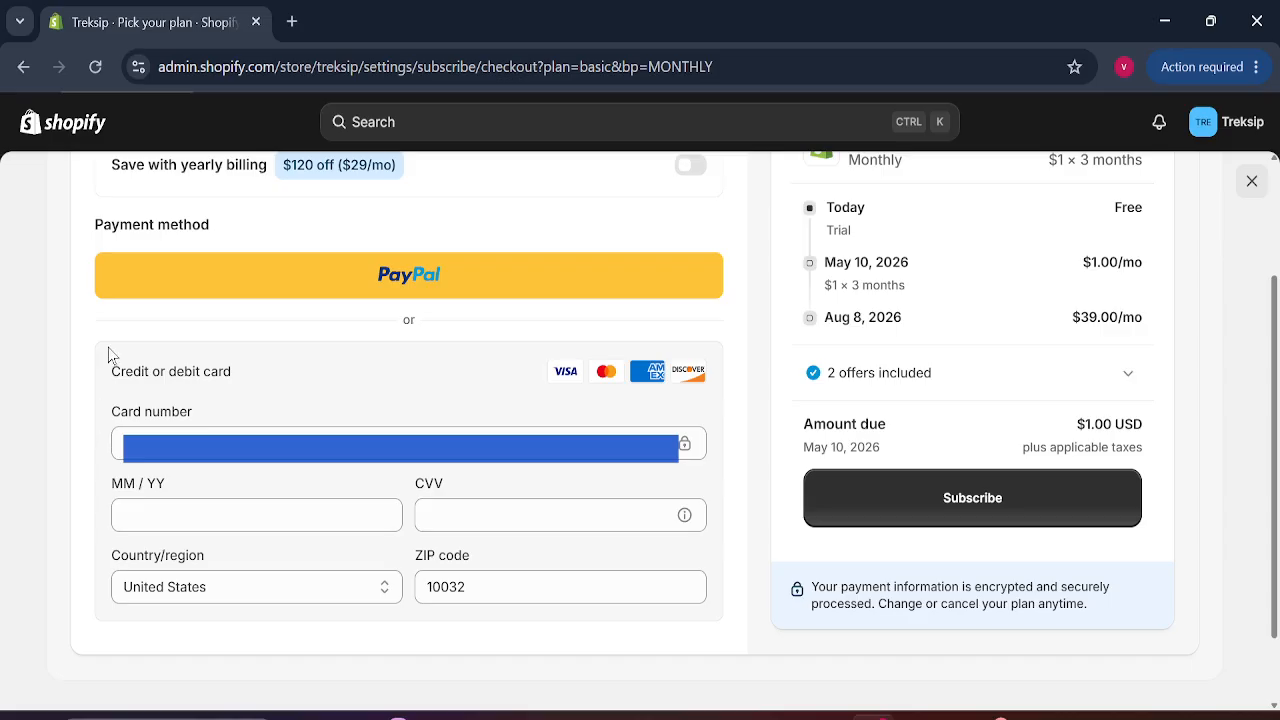
{"action": "left_click", "coordinate": [127, 437]}
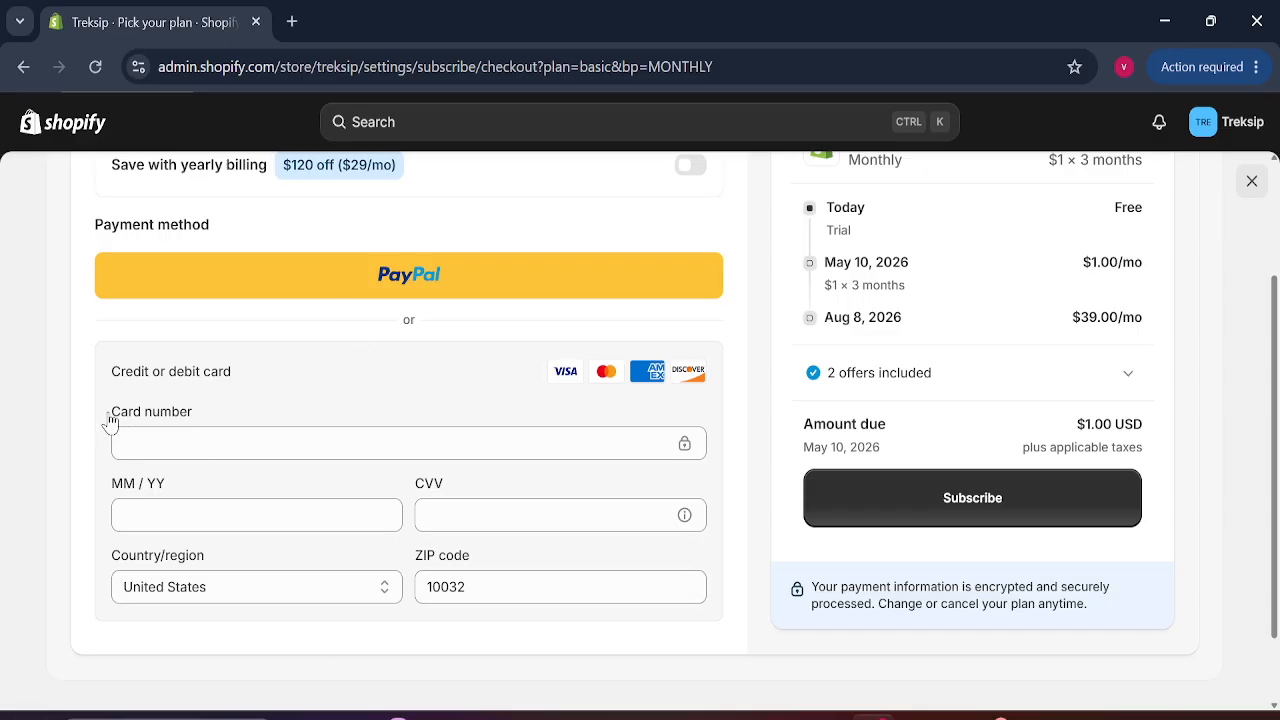
{"action": "left_click_drag", "start_coordinate": [110, 423], "coordinate": [197, 407]}
{"action": "left_click", "coordinate": [213, 411]}
{"action": "left_click", "coordinate": [786, 717]}
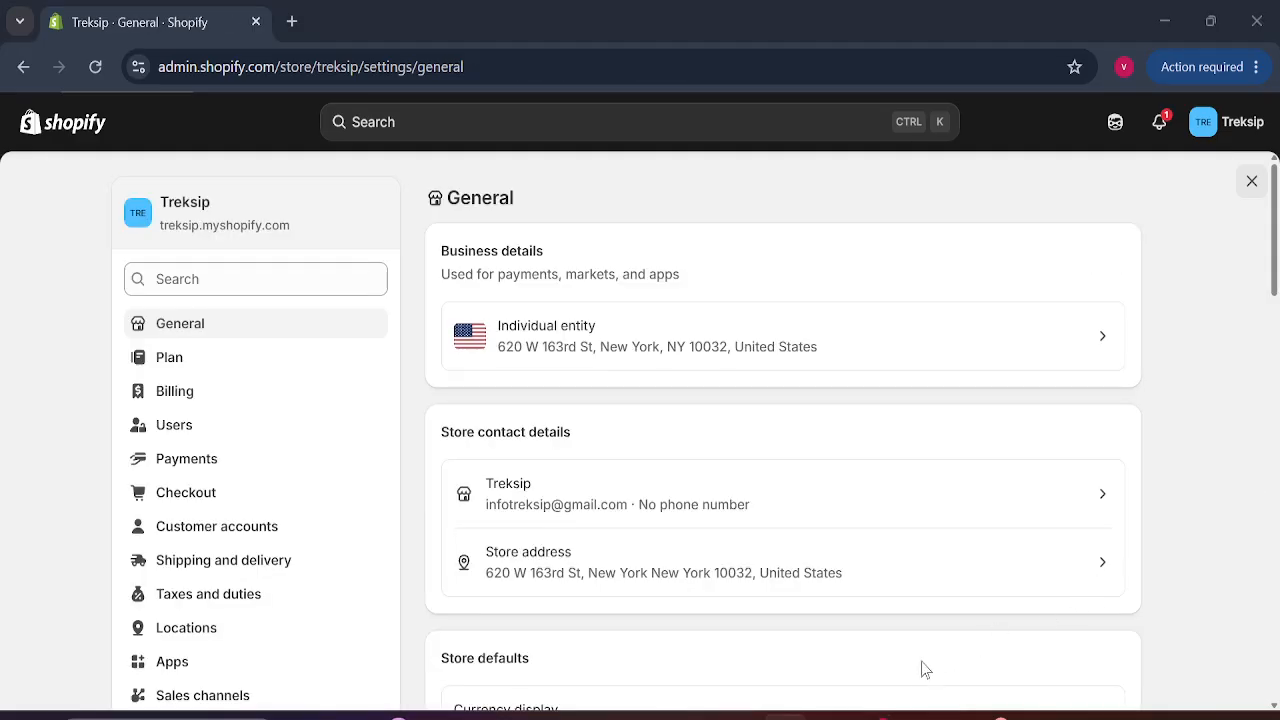
{"action": "left_click", "coordinate": [786, 717]}
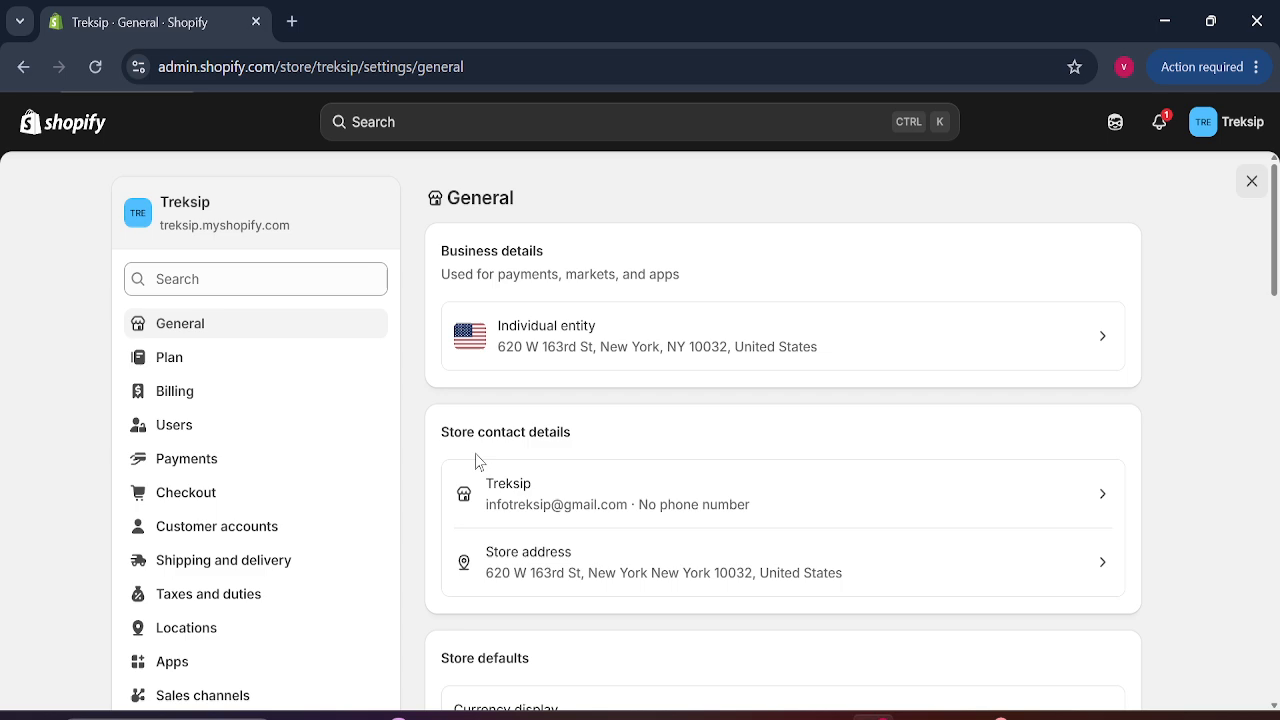
Open the store's Plan settings and review the Basic plan's details and subscriptions.
{"action": "left_click", "coordinate": [180, 372]}
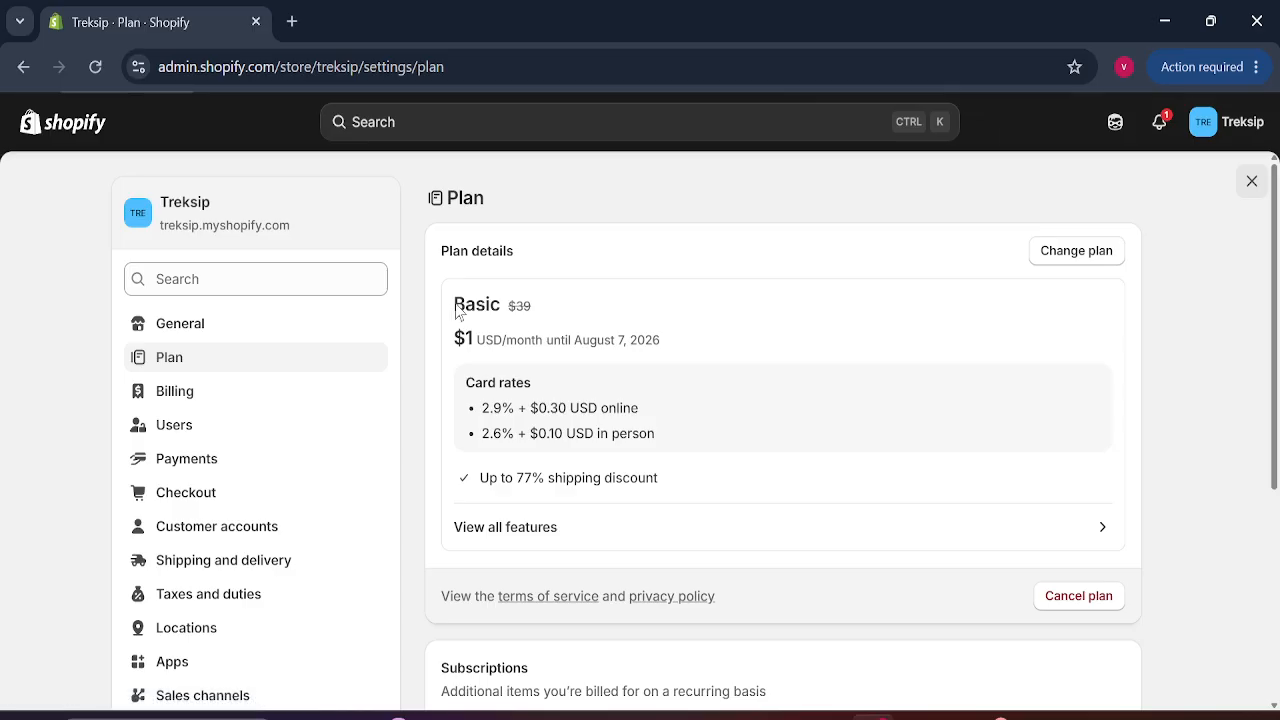
{"action": "left_click_drag", "start_coordinate": [456, 312], "coordinate": [689, 344]}
{"action": "left_click", "coordinate": [1157, 325]}
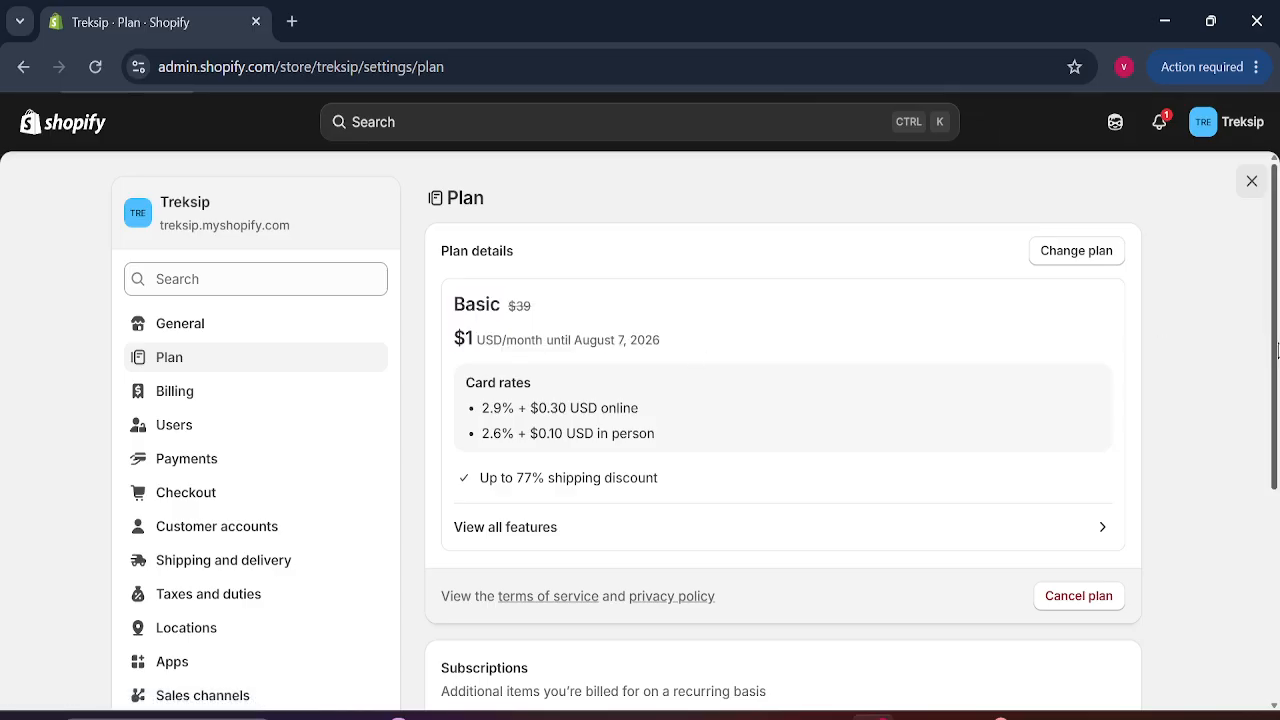
{"action": "scroll", "coordinate": [551, 400], "scroll_direction": "down", "scroll_amount": 3}
{"action": "scroll", "coordinate": [551, 400], "scroll_direction": "up", "scroll_amount": 3}
Open the Billing settings and review the upcoming bill, the saved payment card and the past bills.
{"action": "left_click", "coordinate": [222, 390]}
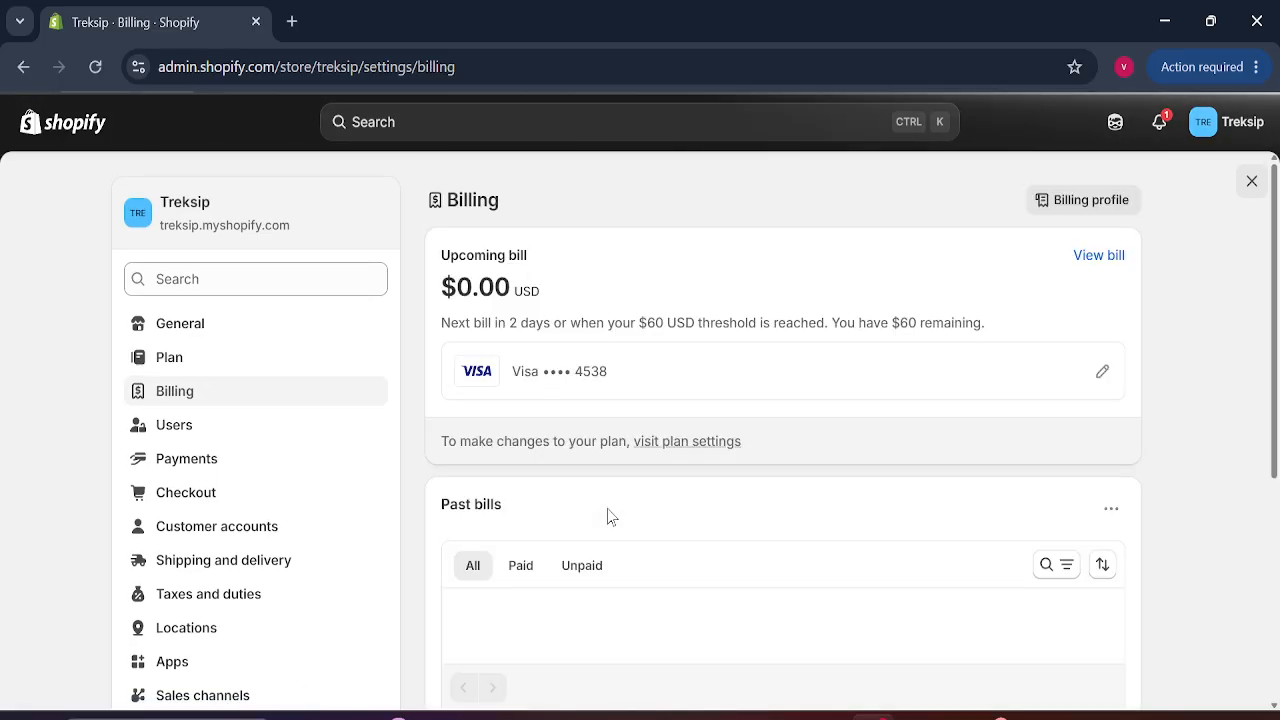
{"action": "left_click_drag", "start_coordinate": [520, 371], "coordinate": [646, 370]}
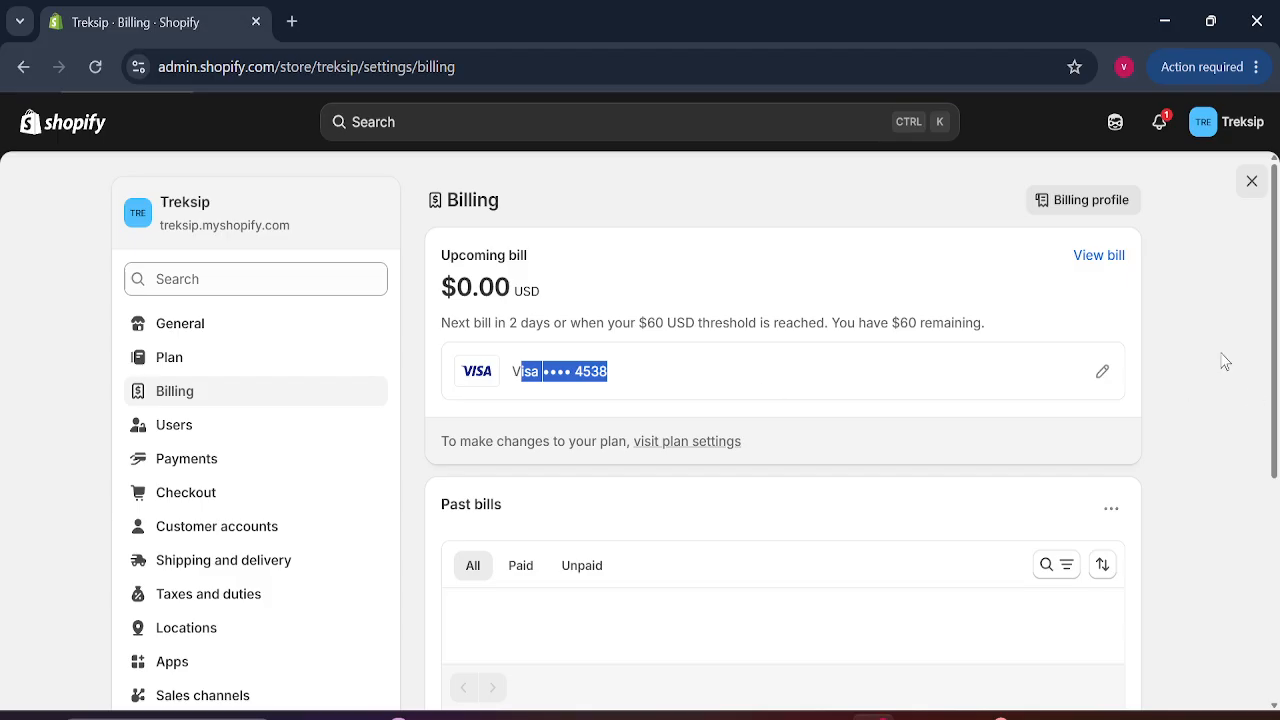
{"action": "left_click", "coordinate": [1245, 358]}
{"action": "scroll", "coordinate": [1258, 488], "scroll_direction": "down", "scroll_amount": 3}
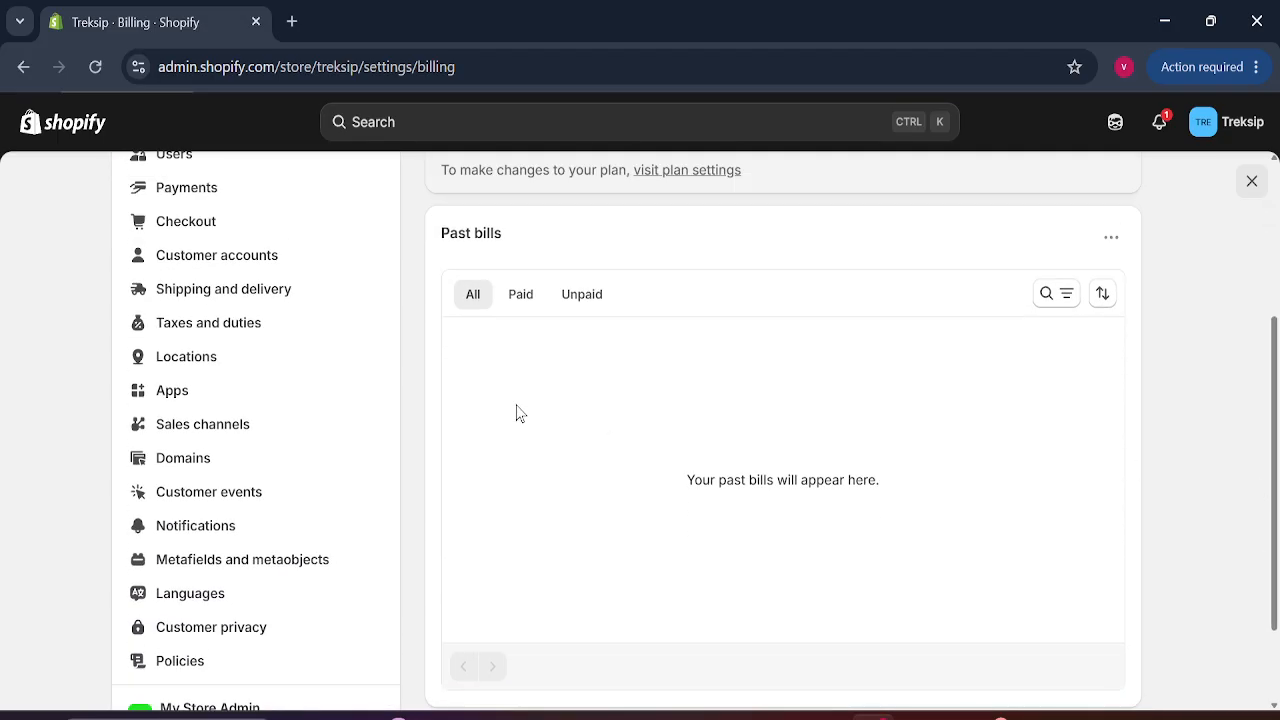
{"action": "left_click_drag", "start_coordinate": [632, 482], "coordinate": [943, 487]}
{"action": "left_click", "coordinate": [462, 372]}
{"action": "scroll", "coordinate": [710, 330], "scroll_direction": "up", "scroll_amount": 3}
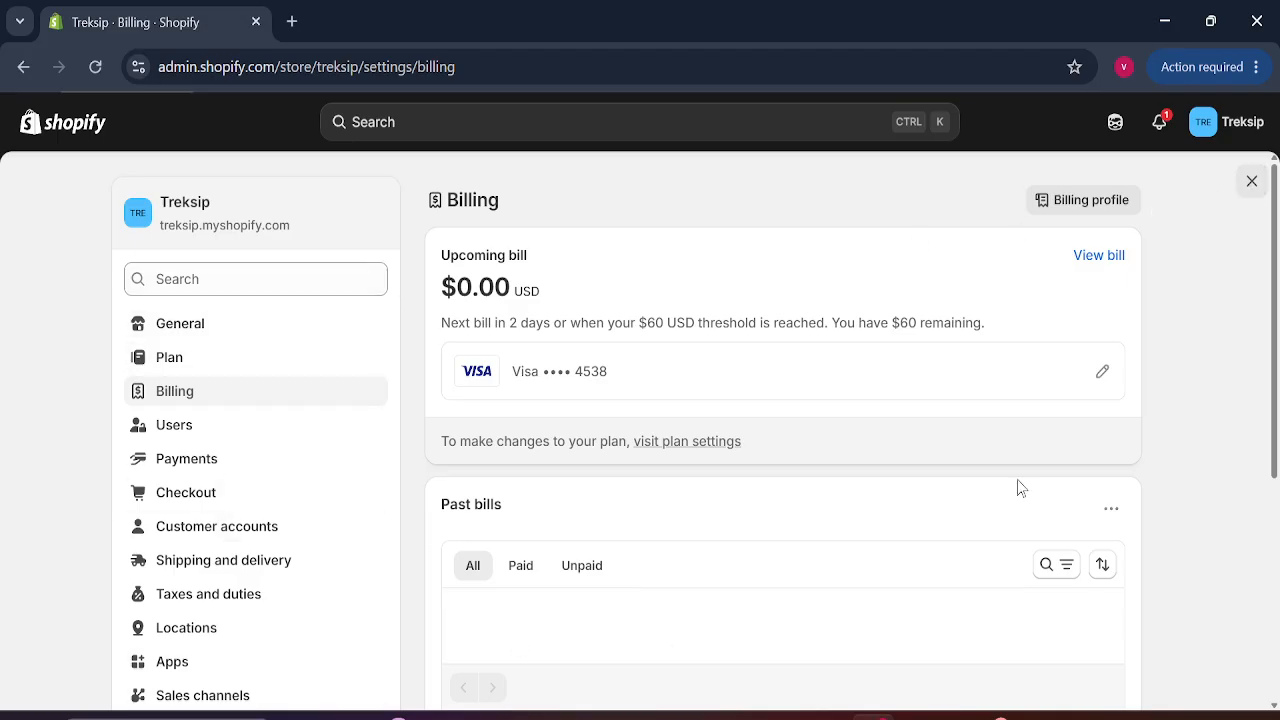
Leave the store settings and open ChatGPT in a new browser tab with an empty chat, keeping the current conversation.
{"action": "left_click", "coordinate": [1250, 183]}
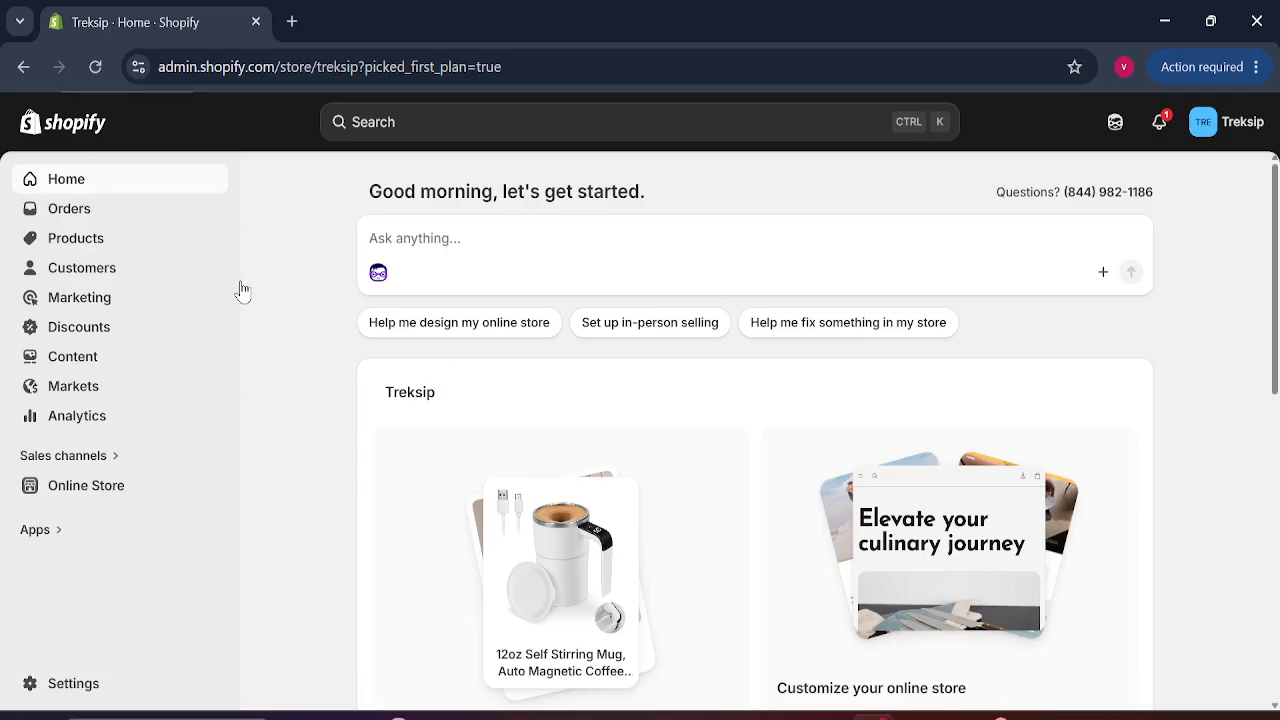
{"action": "left_click", "coordinate": [296, 26]}
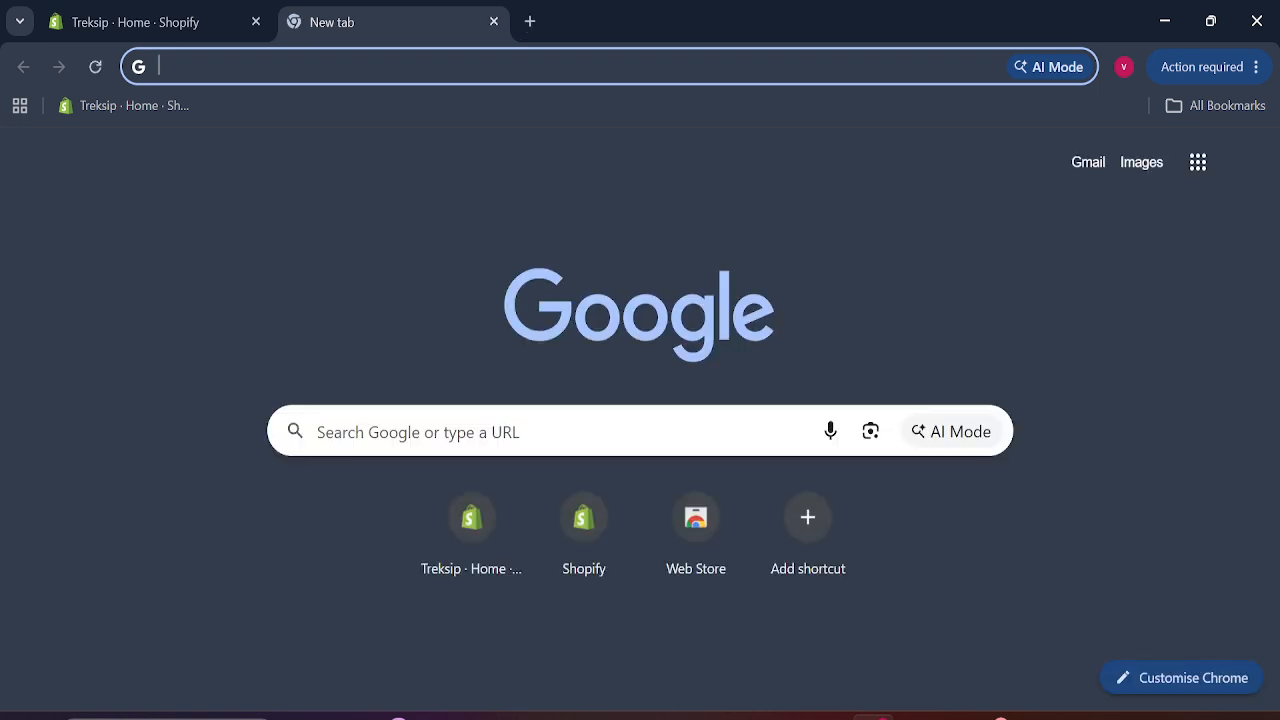
{"action": "type", "text": "CHAT"}
{"action": "key", "text": "Return"}
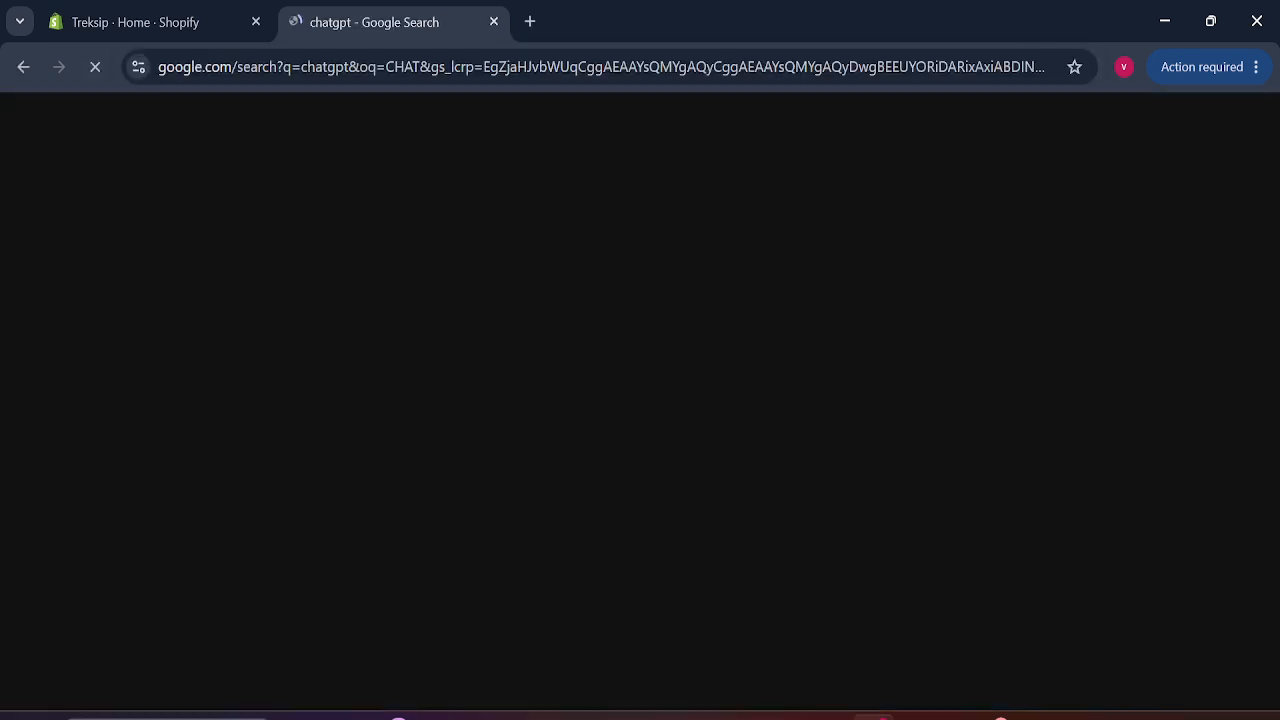
{"action": "left_click", "coordinate": [227, 405]}
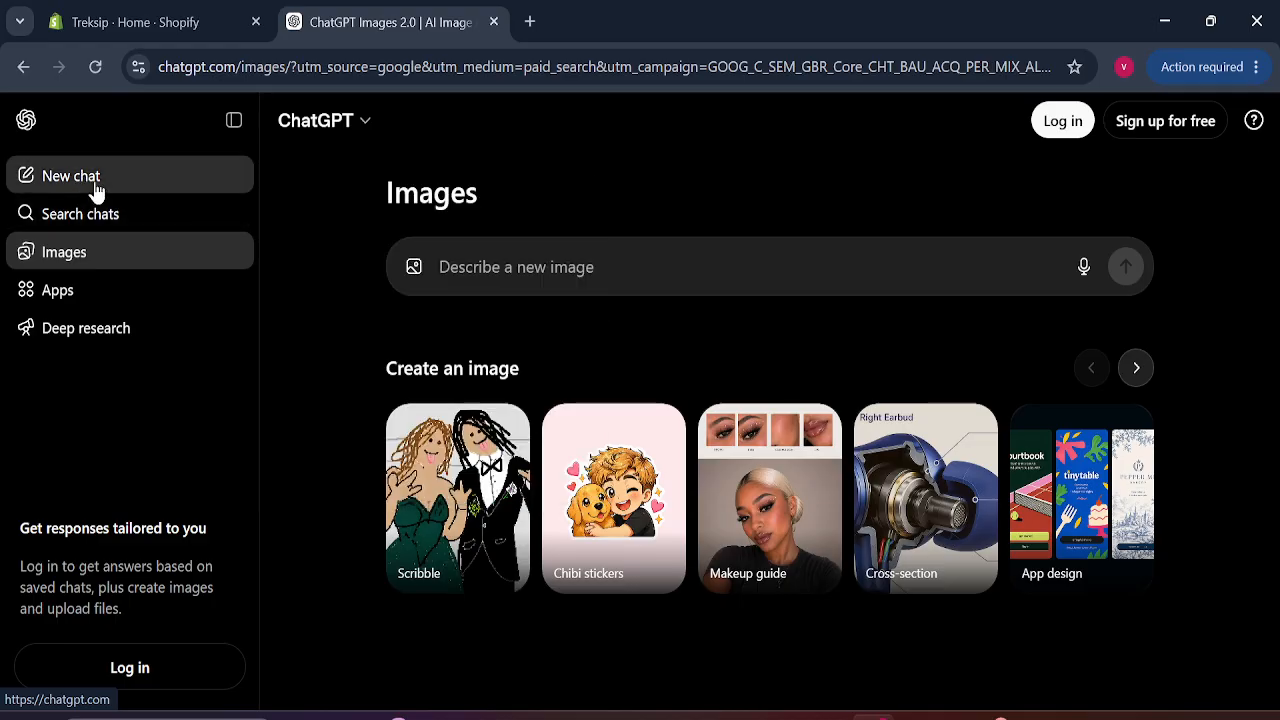
{"action": "left_click", "coordinate": [94, 181]}
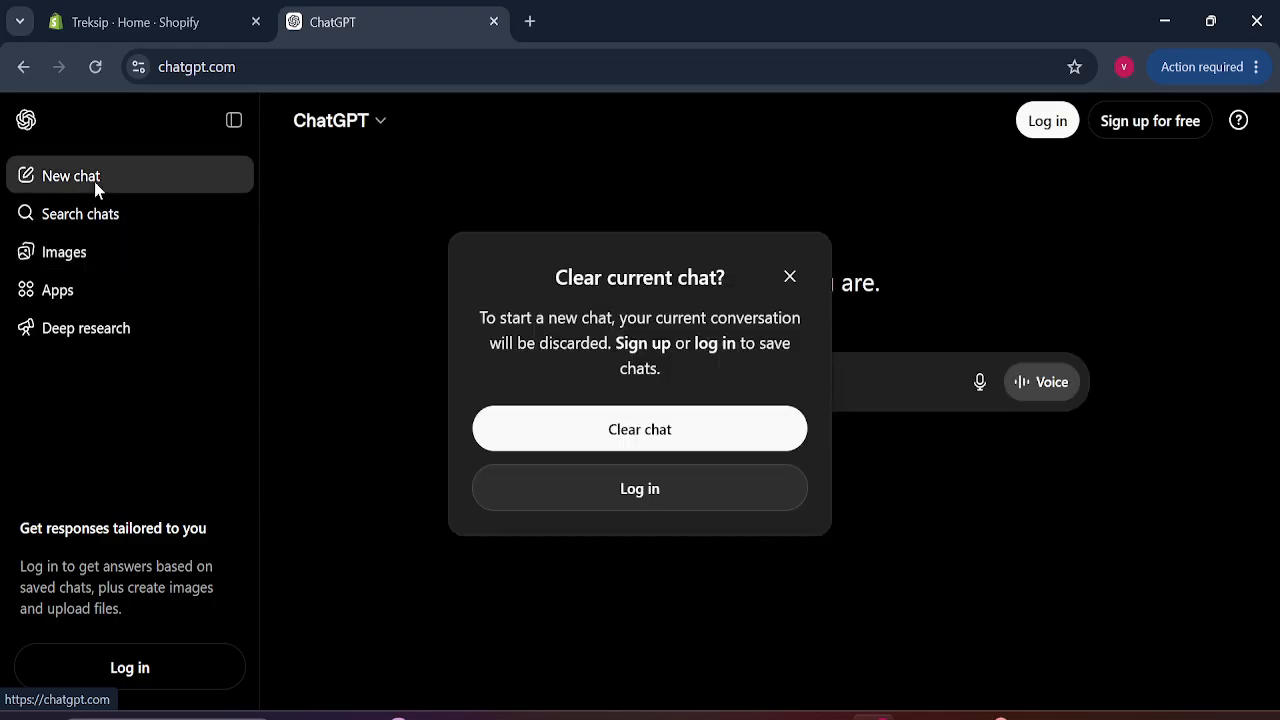
{"action": "left_click", "coordinate": [790, 277]}
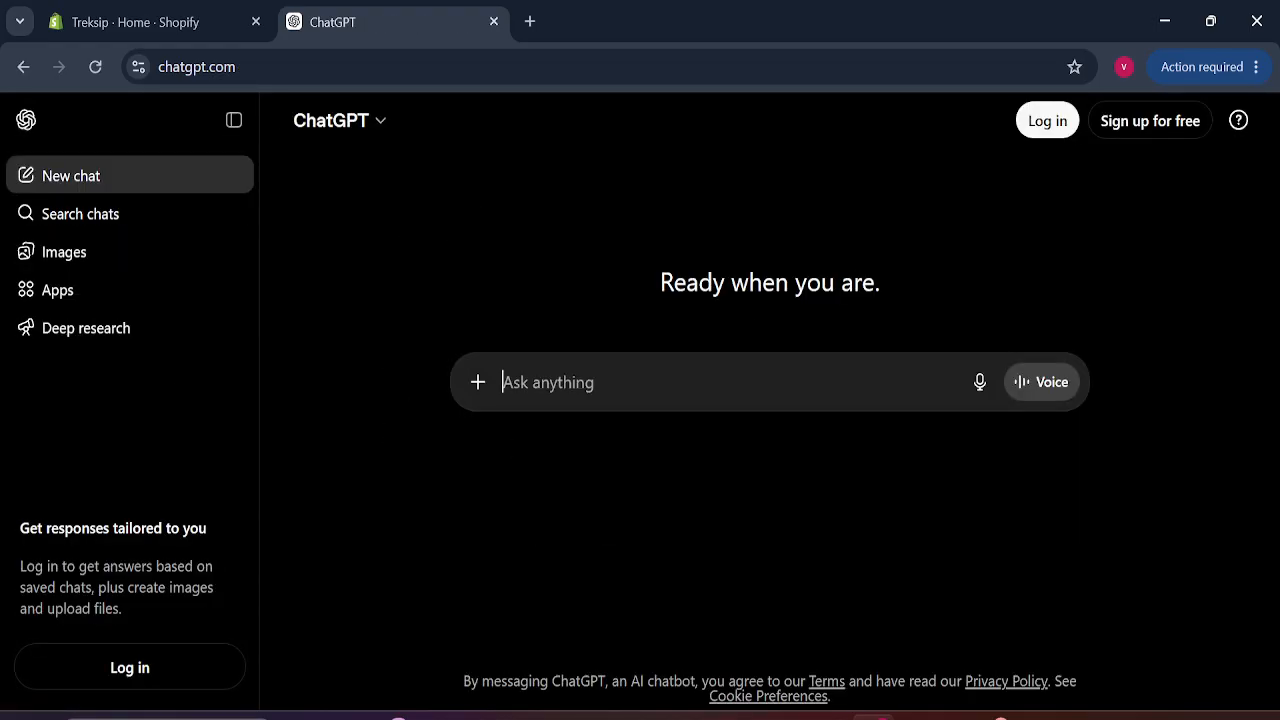
Ask ChatGPT for a US address with the prompt "AMAKE USA ER EKTI ADRESS DEO" and dismiss the terms notice.
{"action": "type", "text": "AMAKE "}
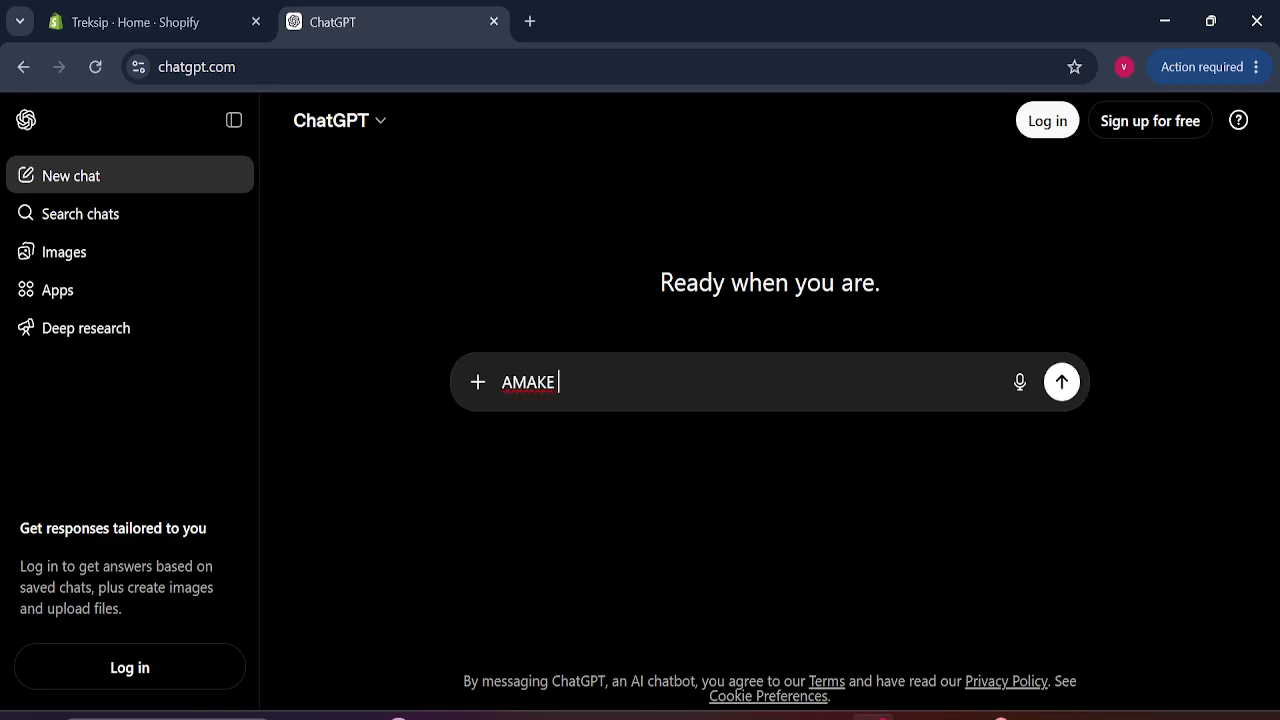
{"action": "type", "text": "USA ER EKTI "}
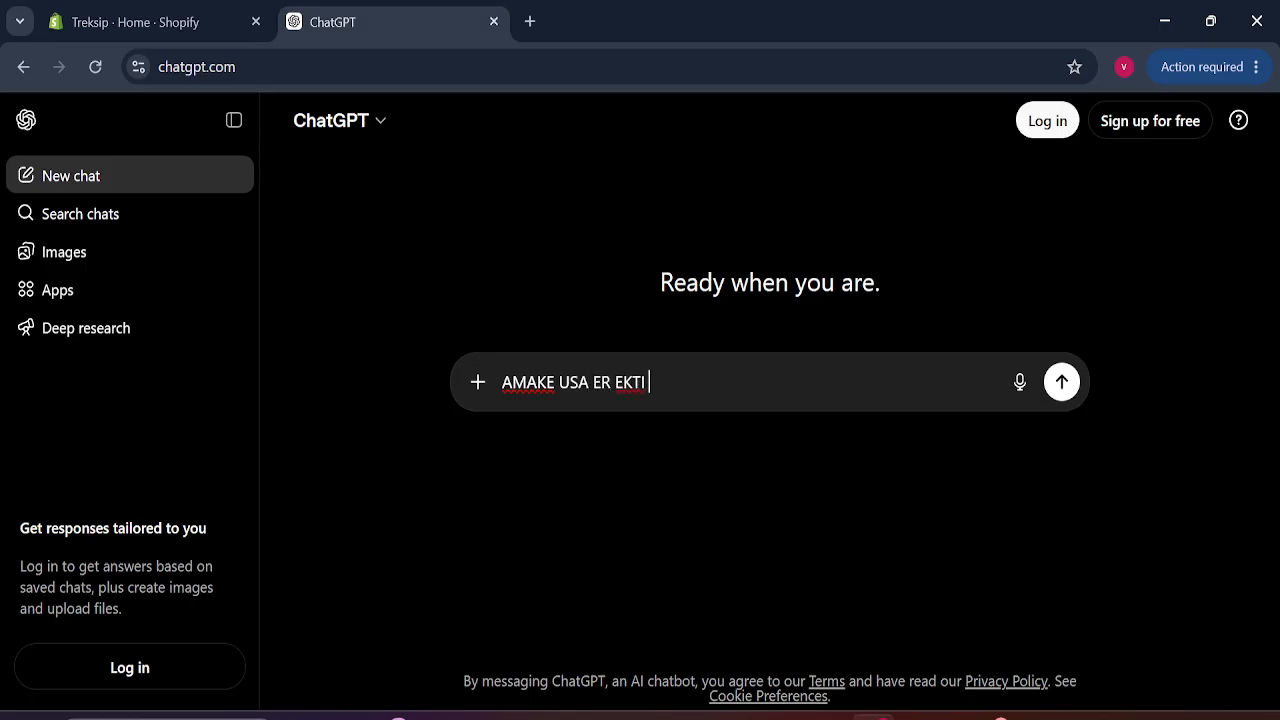
{"action": "type", "text": "ADRESS DEO"}
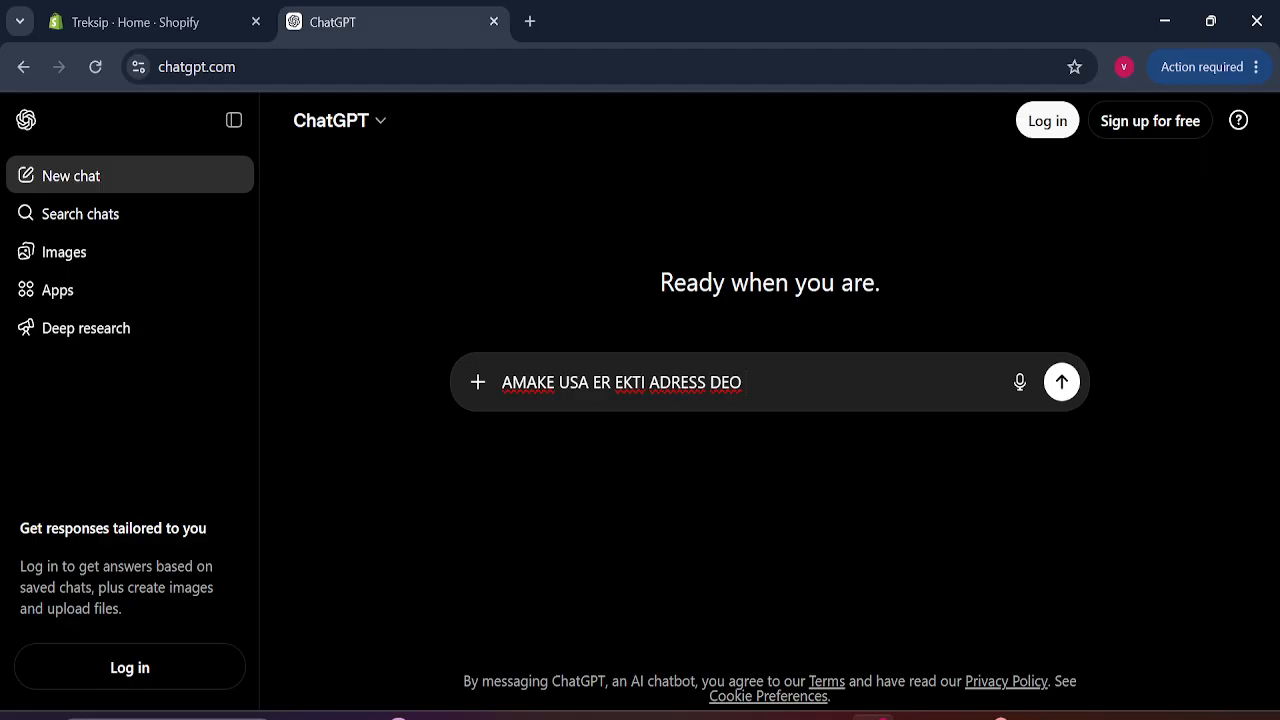
{"action": "key", "text": "Return"}
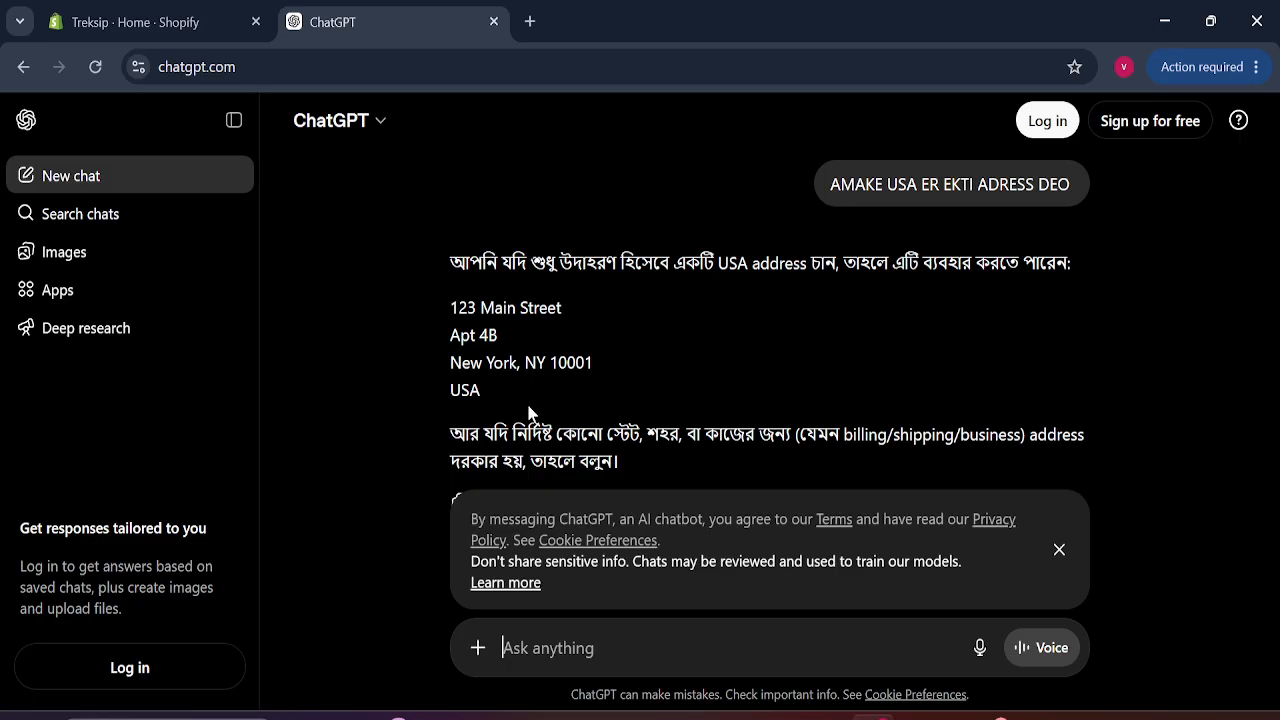
{"action": "left_click_drag", "start_coordinate": [450, 363], "coordinate": [607, 400]}
{"action": "left_click", "coordinate": [925, 404]}
{"action": "left_click", "coordinate": [1059, 550]}
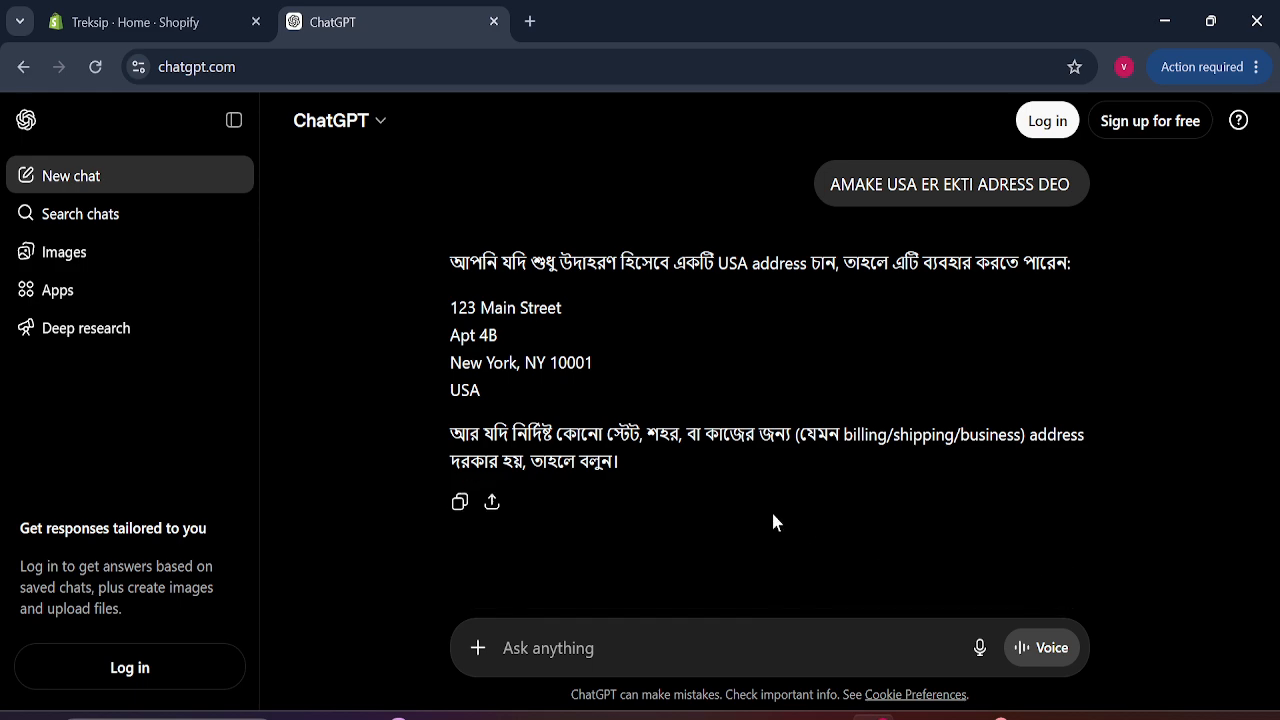
Send the follow-up message "NEW YORK" to get an address in that location.
{"action": "type", "text": "NE"}
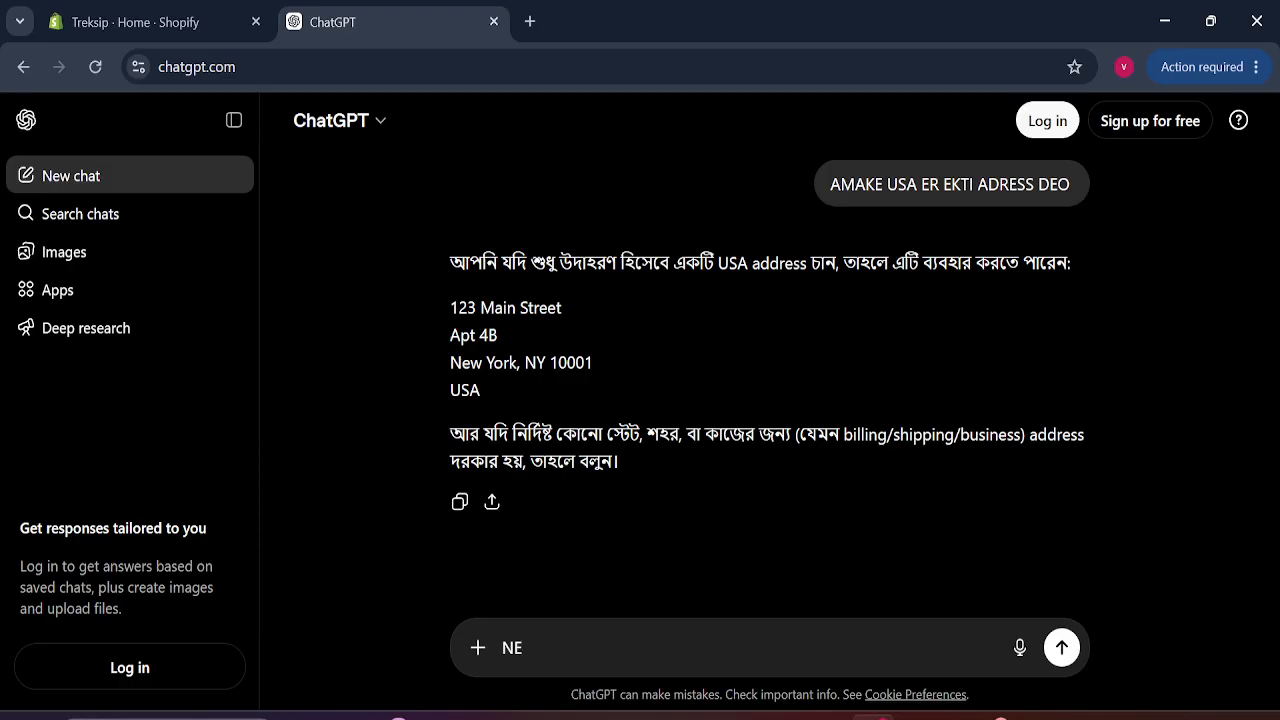
{"action": "type", "text": "W YOURK"}
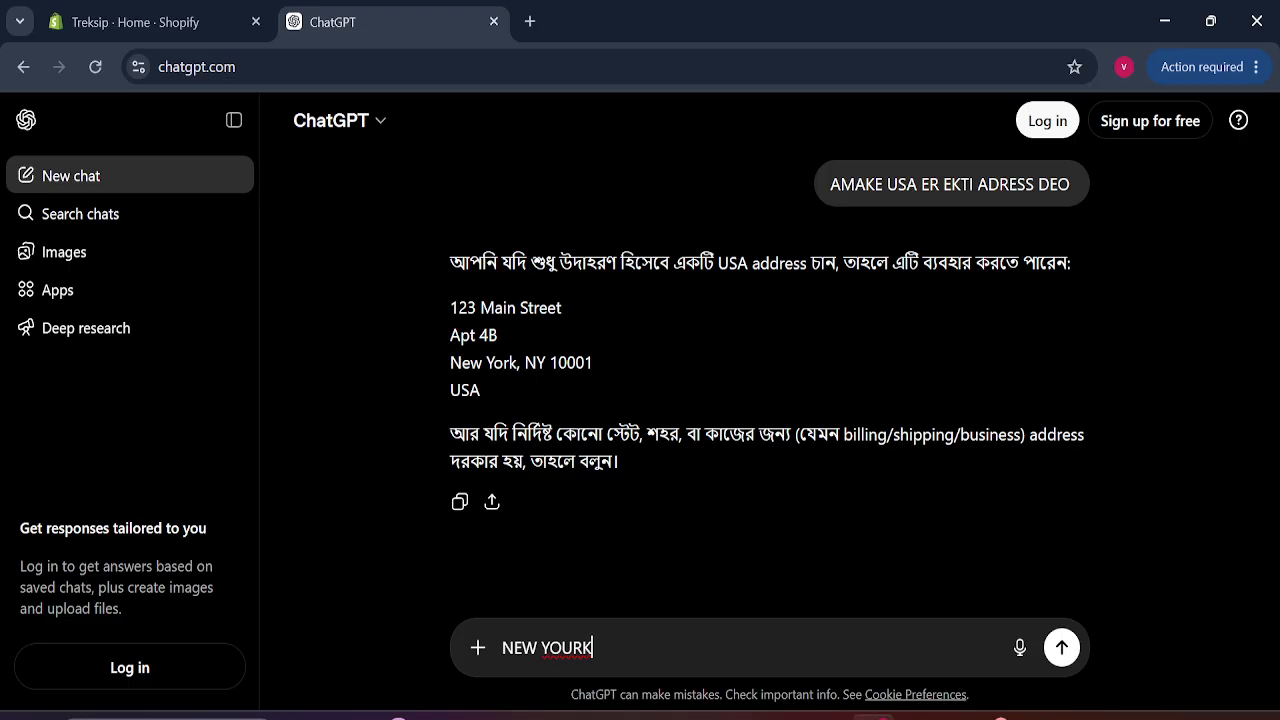
{"action": "key", "text": "BackSpace"}
{"action": "key", "text": "BackSpace"}
{"action": "type", "text": "RK"}
{"action": "key", "text": "Return"}
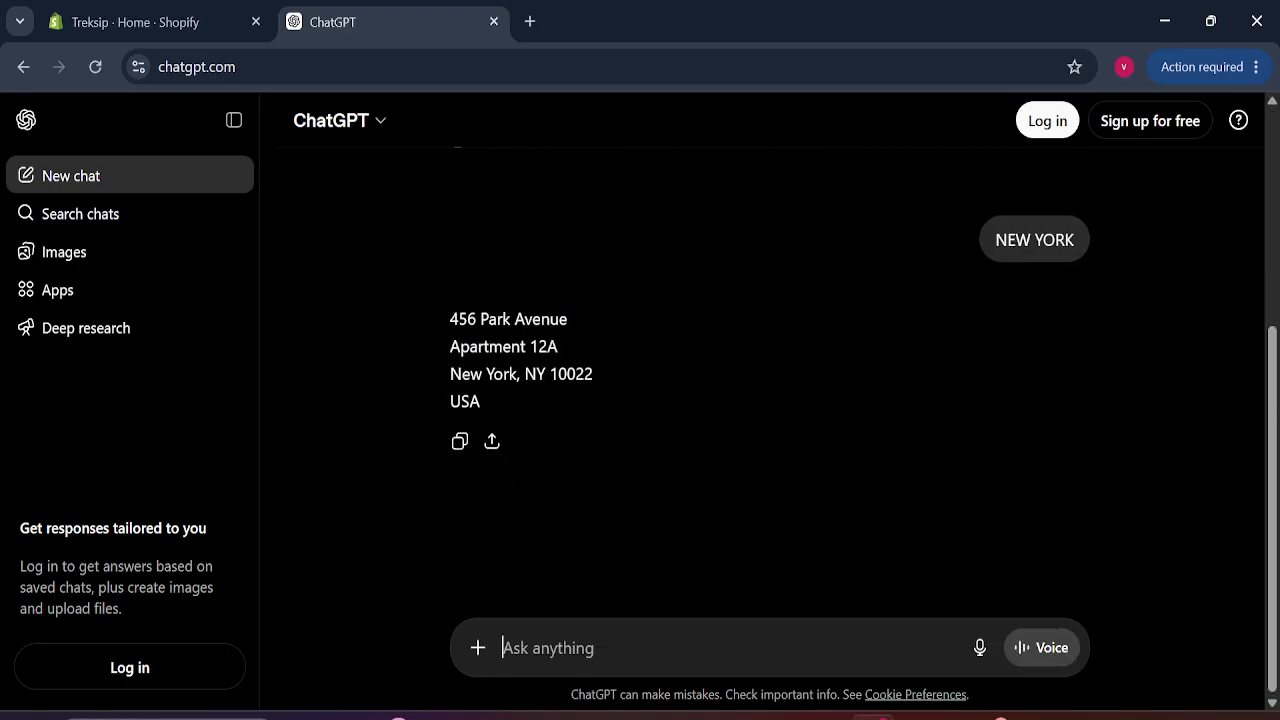
Check the street, apartment, state and ZIP code parts of the generated New York address.
{"action": "left_click_drag", "start_coordinate": [449, 320], "coordinate": [575, 333]}
{"action": "left_click", "coordinate": [564, 346]}
{"action": "left_click_drag", "start_coordinate": [548, 374], "coordinate": [655, 370]}
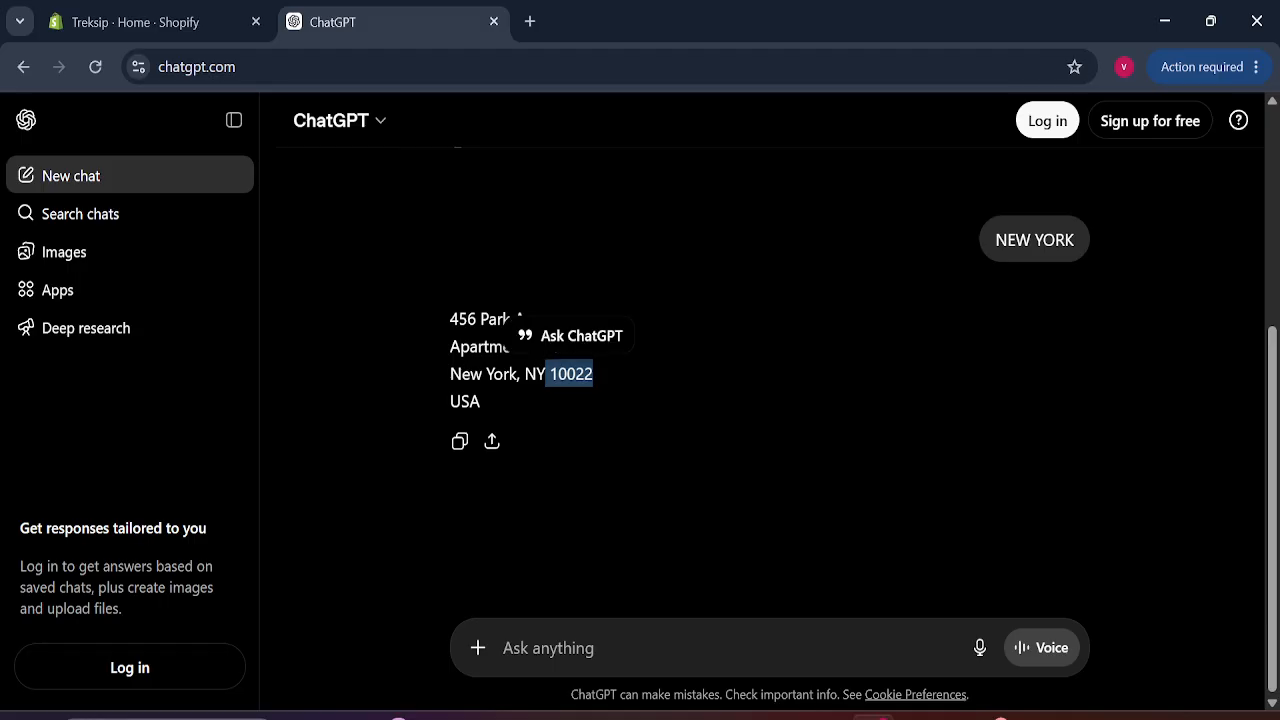
{"action": "left_click", "coordinate": [550, 374]}
{"action": "left_click_drag", "start_coordinate": [550, 374], "coordinate": [525, 374]}
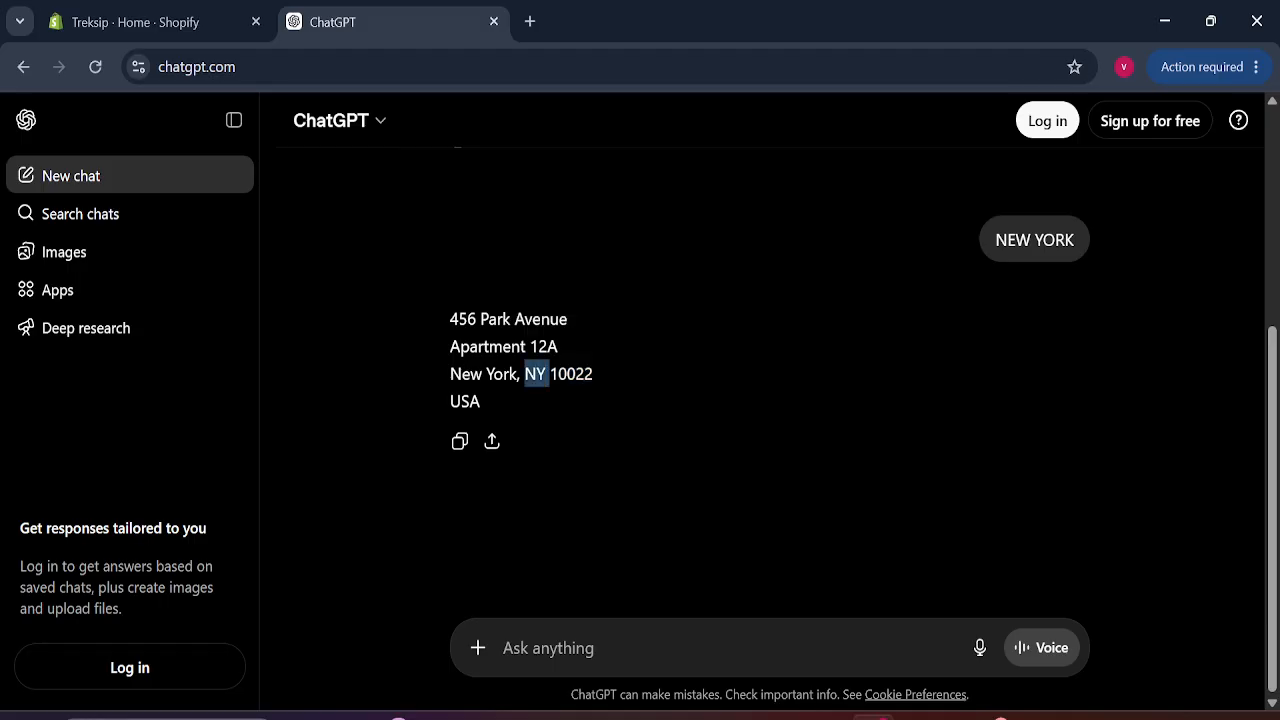
{"action": "left_click", "coordinate": [490, 401]}
{"action": "left_click", "coordinate": [530, 648]}
Copy the full generated New York address and search Google for it in a new browser tab.
{"action": "left_click_drag", "start_coordinate": [449, 319], "coordinate": [617, 391]}
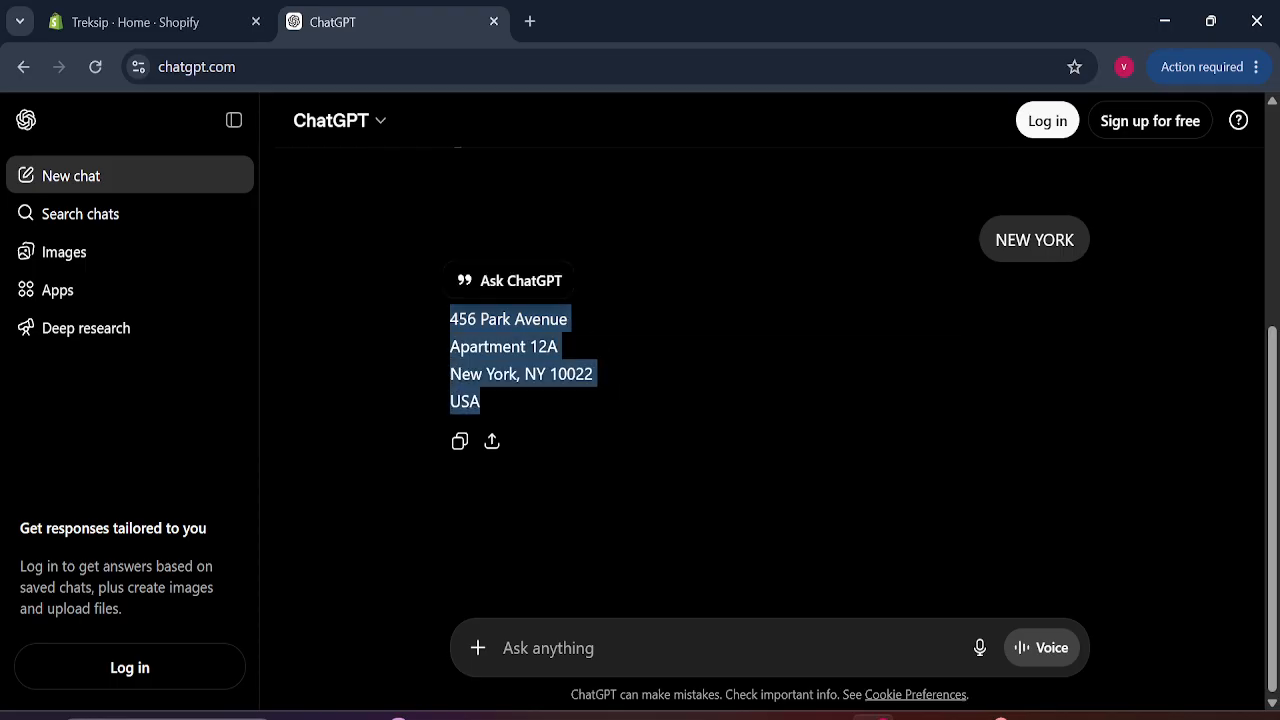
{"action": "right_click", "coordinate": [471, 340]}
{"action": "left_click", "coordinate": [527, 370]}
{"action": "left_click", "coordinate": [530, 21]}
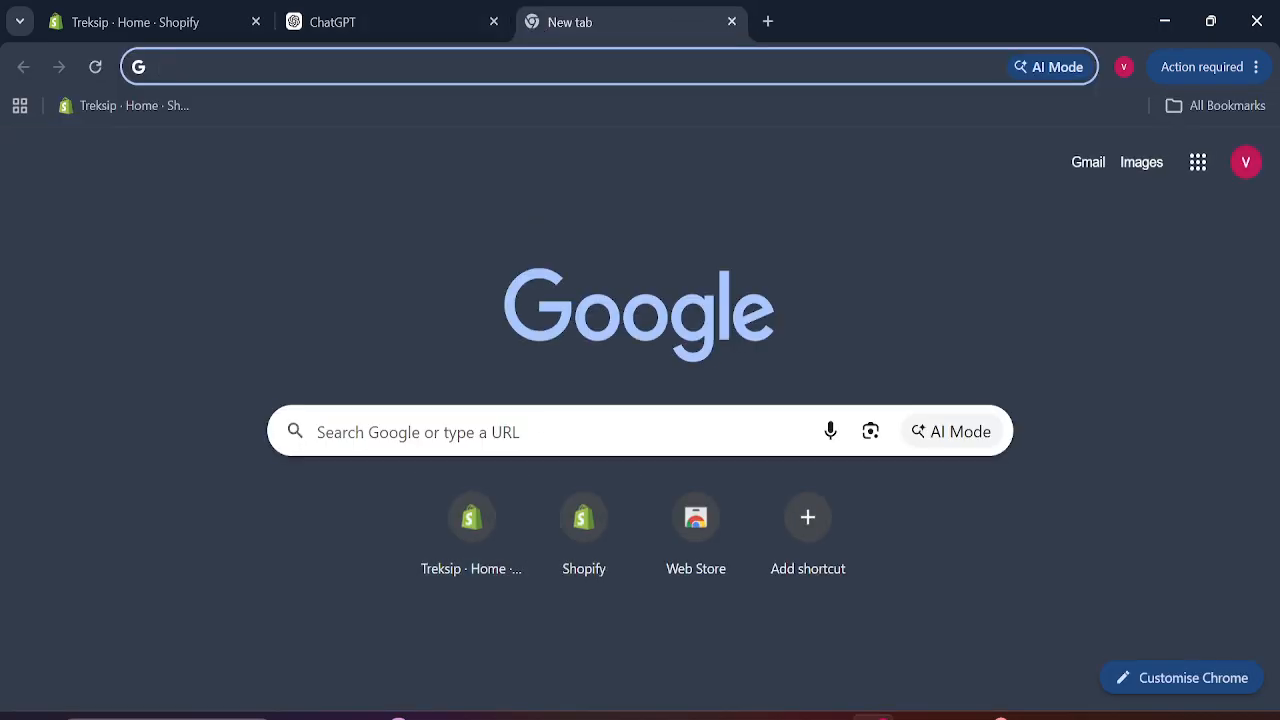
{"action": "left_click", "coordinate": [560, 431]}
{"action": "right_click", "coordinate": [434, 437]}
{"action": "left_click", "coordinate": [486, 470]}
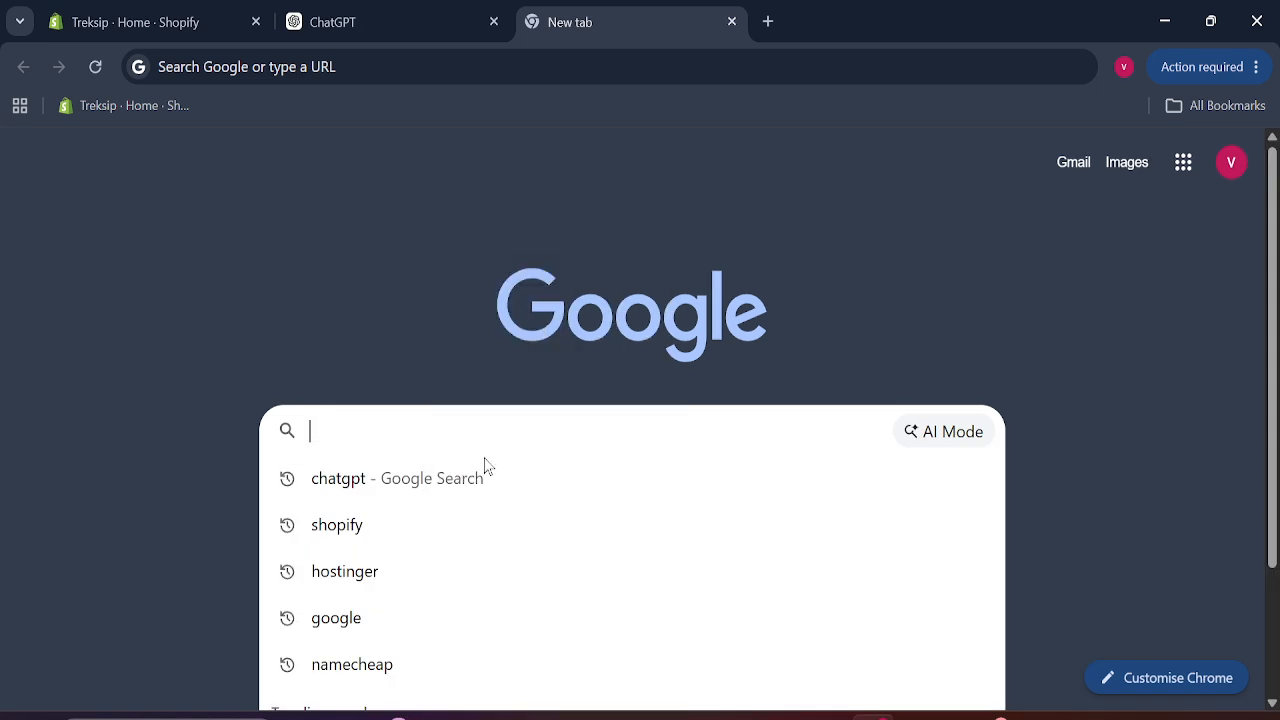
{"action": "key", "text": "Return"}
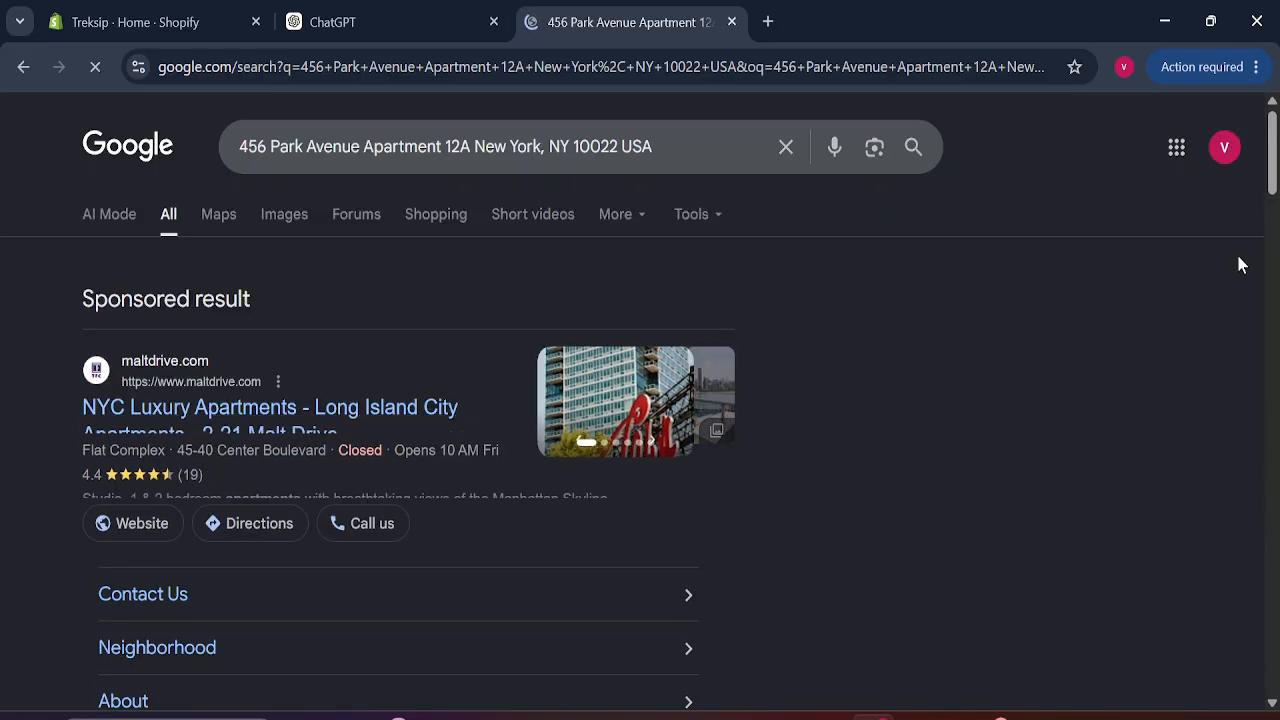
Compare the address under Google's map result with the apartment number and ZIP code in the ChatGPT answer.
{"action": "scroll", "coordinate": [1237, 263], "scroll_direction": "down", "scroll_amount": 5}
{"action": "scroll", "coordinate": [640, 450], "scroll_direction": "down", "scroll_amount": 2}
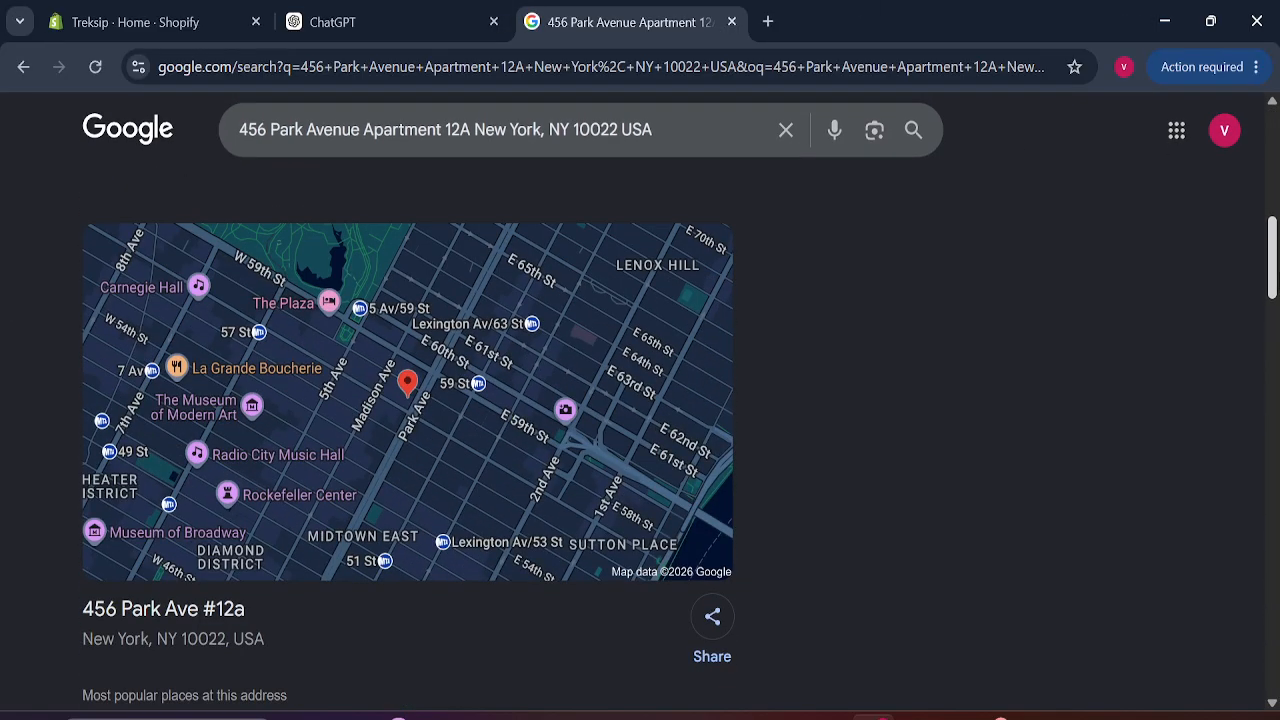
{"action": "left_click_drag", "start_coordinate": [62, 608], "coordinate": [248, 602]}
{"action": "left_click", "coordinate": [397, 621]}
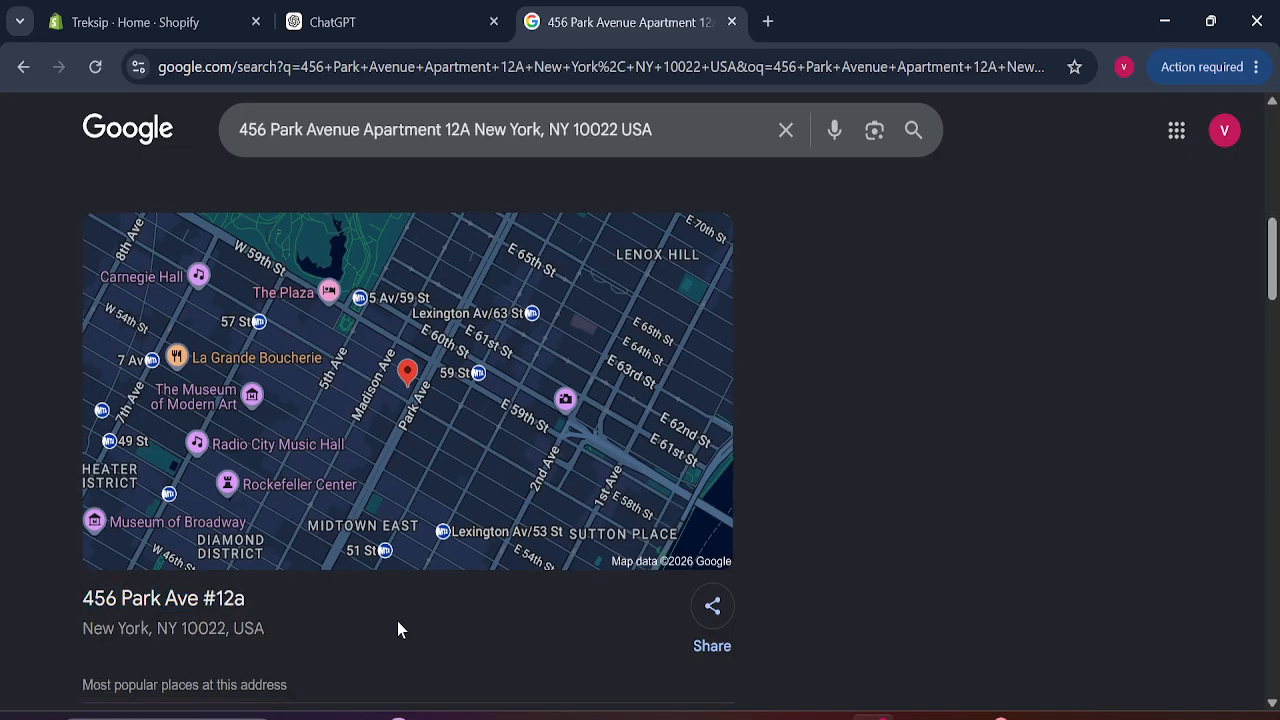
{"action": "left_click", "coordinate": [357, 14]}
{"action": "left_click", "coordinate": [668, 372]}
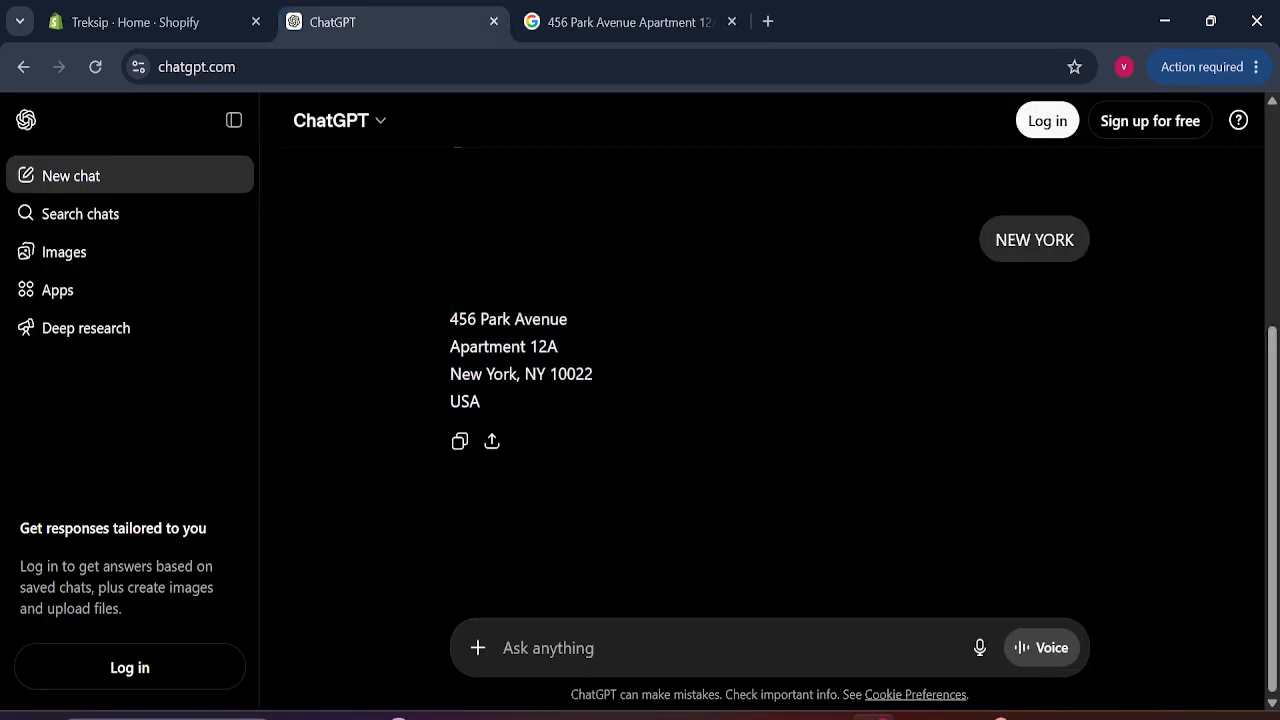
{"action": "double_click", "coordinate": [540, 346]}
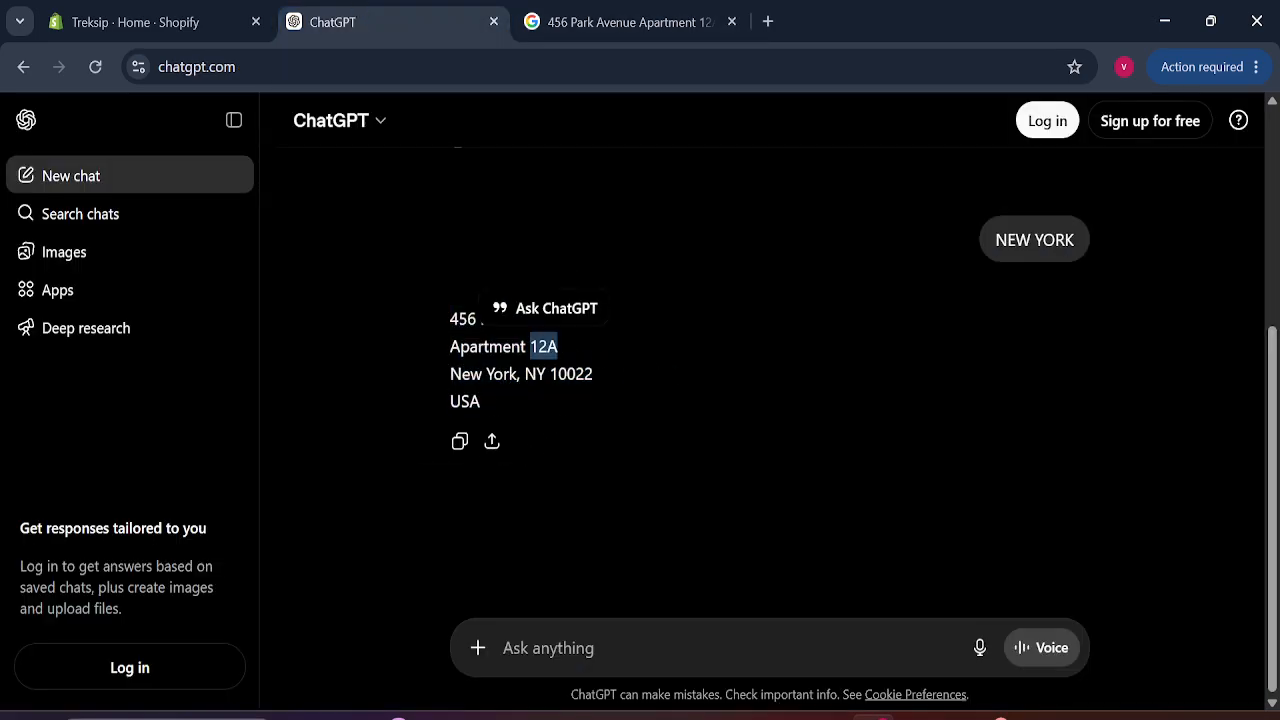
{"action": "double_click", "coordinate": [571, 374]}
{"action": "left_click", "coordinate": [650, 21]}
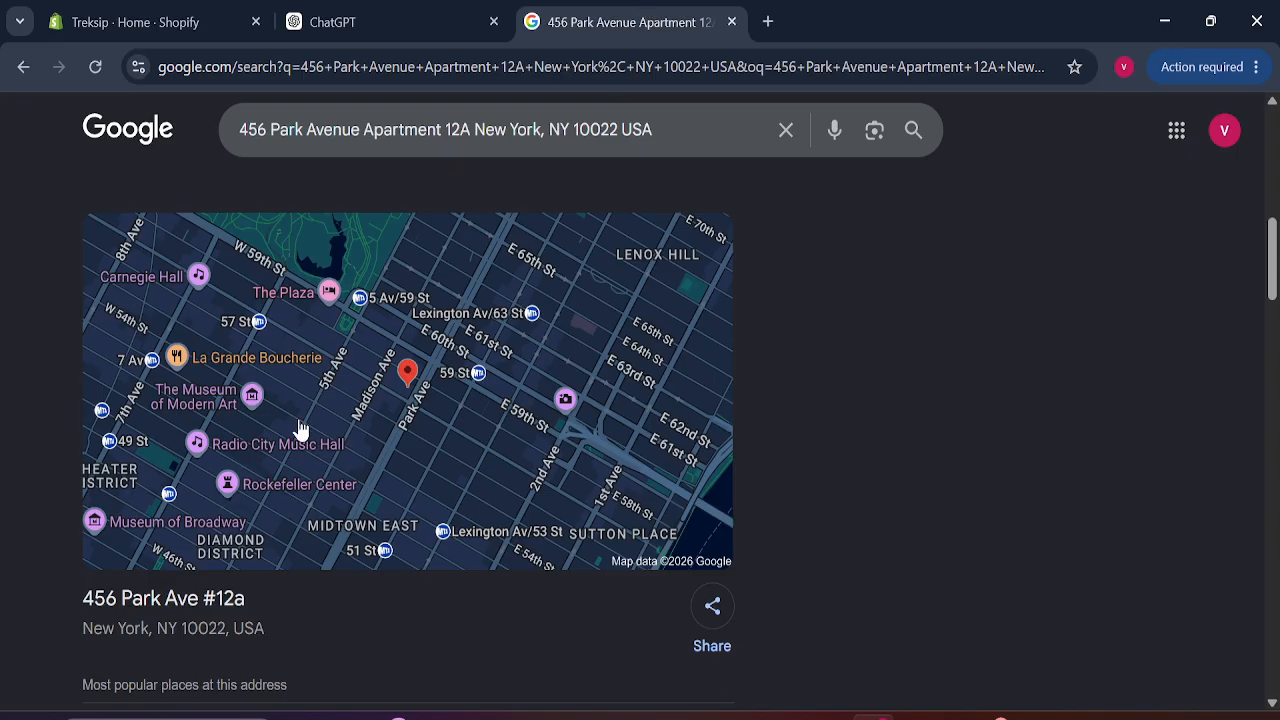
Open the address in Google Maps and check its place details against the full address in ChatGPT.
{"action": "left_click", "coordinate": [406, 381]}
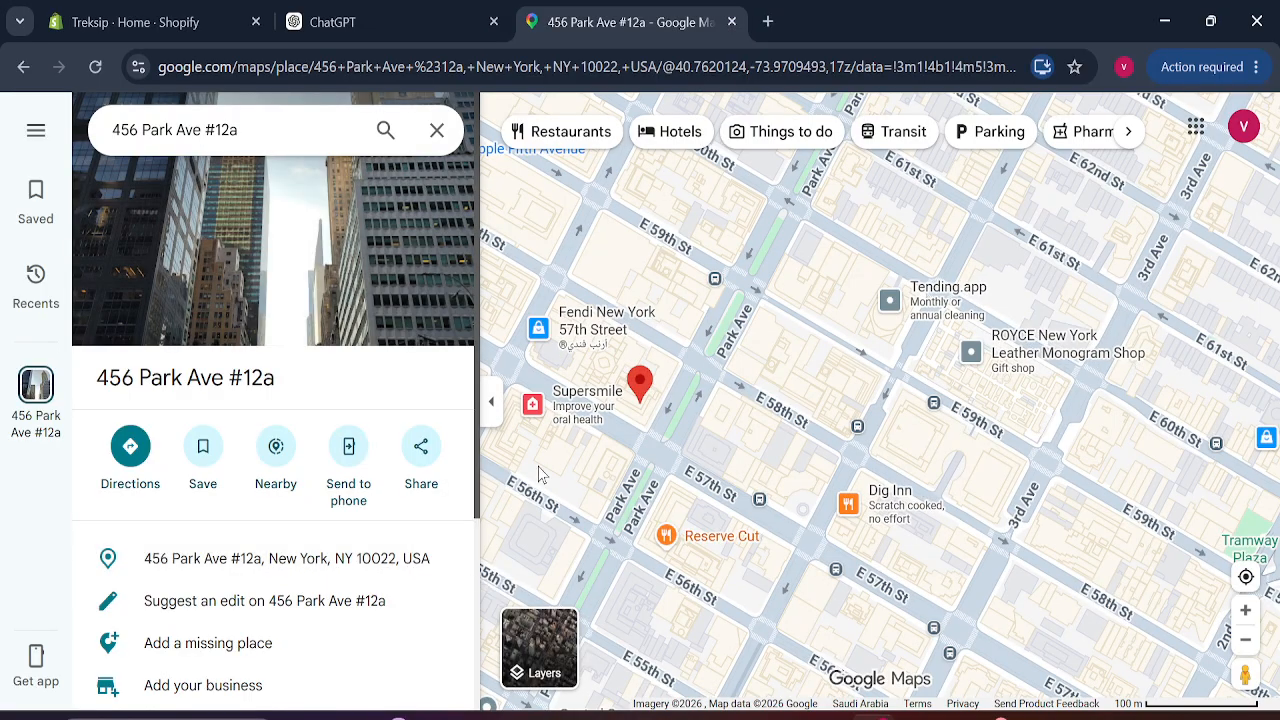
{"action": "scroll", "coordinate": [476, 507], "scroll_direction": "down", "scroll_amount": 1}
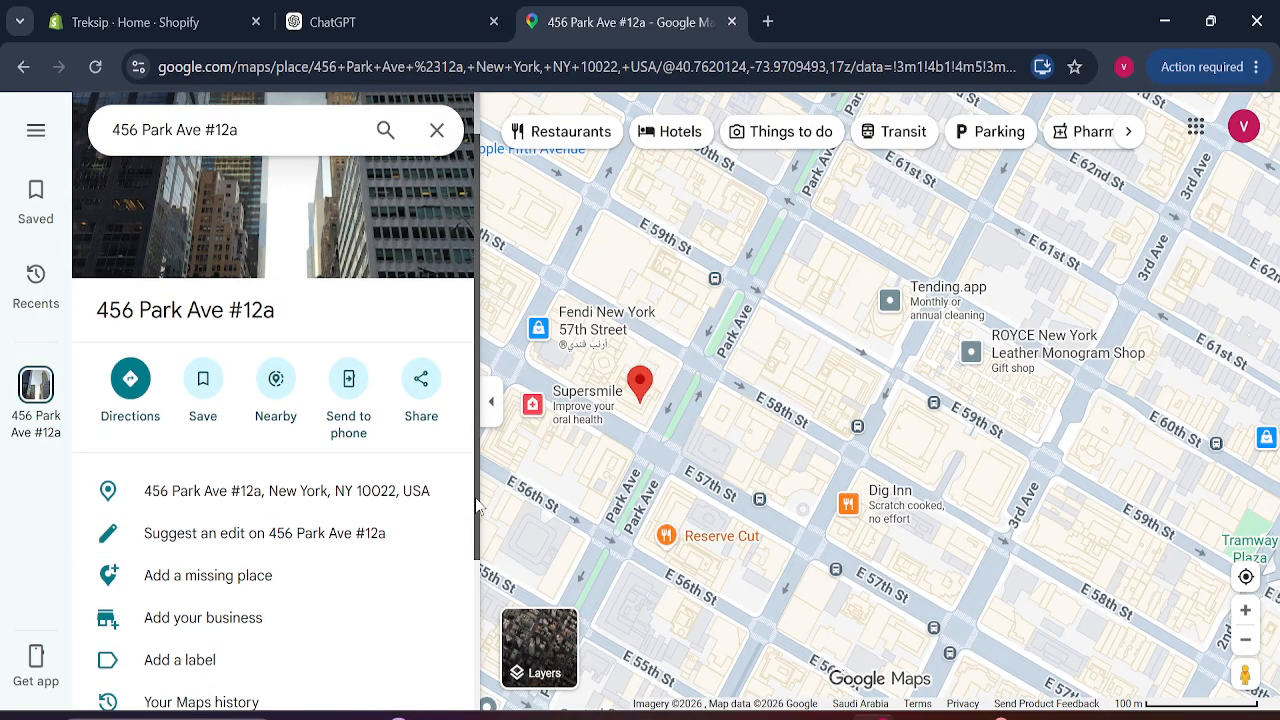
{"action": "scroll", "coordinate": [476, 507], "scroll_direction": "down", "scroll_amount": 2}
{"action": "scroll", "coordinate": [476, 507], "scroll_direction": "up", "scroll_amount": 1}
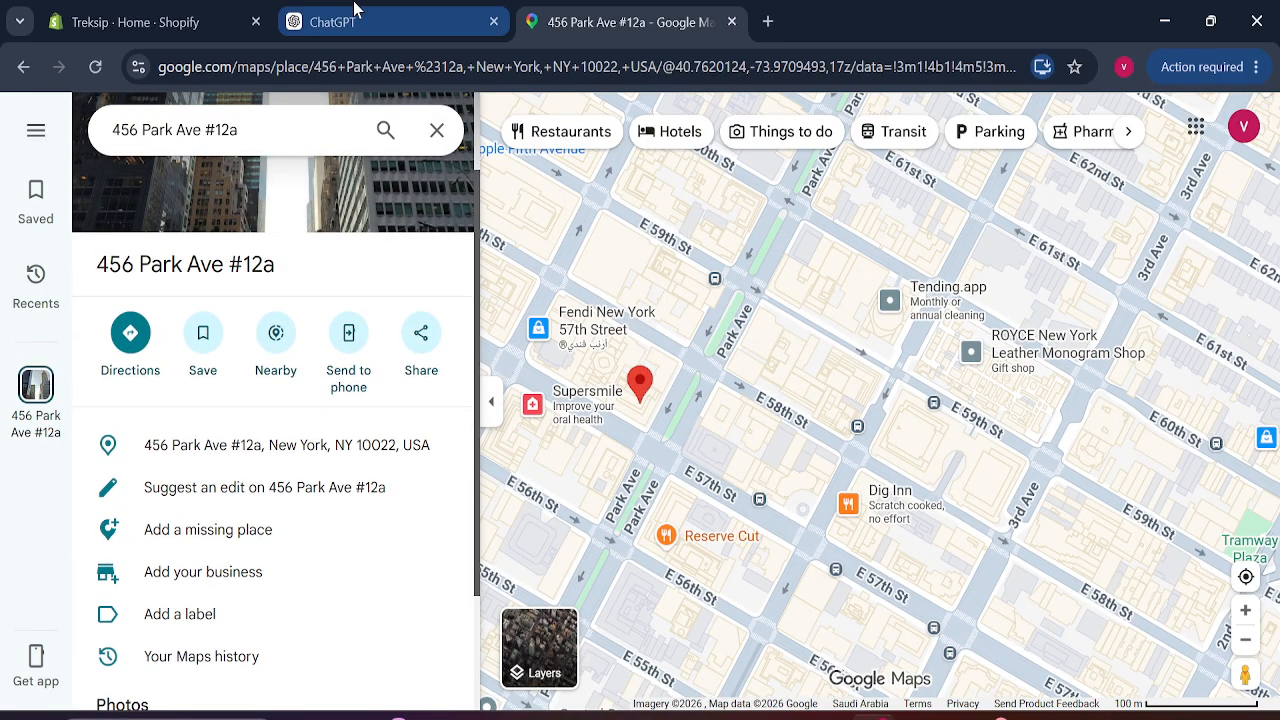
{"action": "left_click", "coordinate": [355, 14]}
{"action": "left_click_drag", "start_coordinate": [434, 314], "coordinate": [594, 376]}
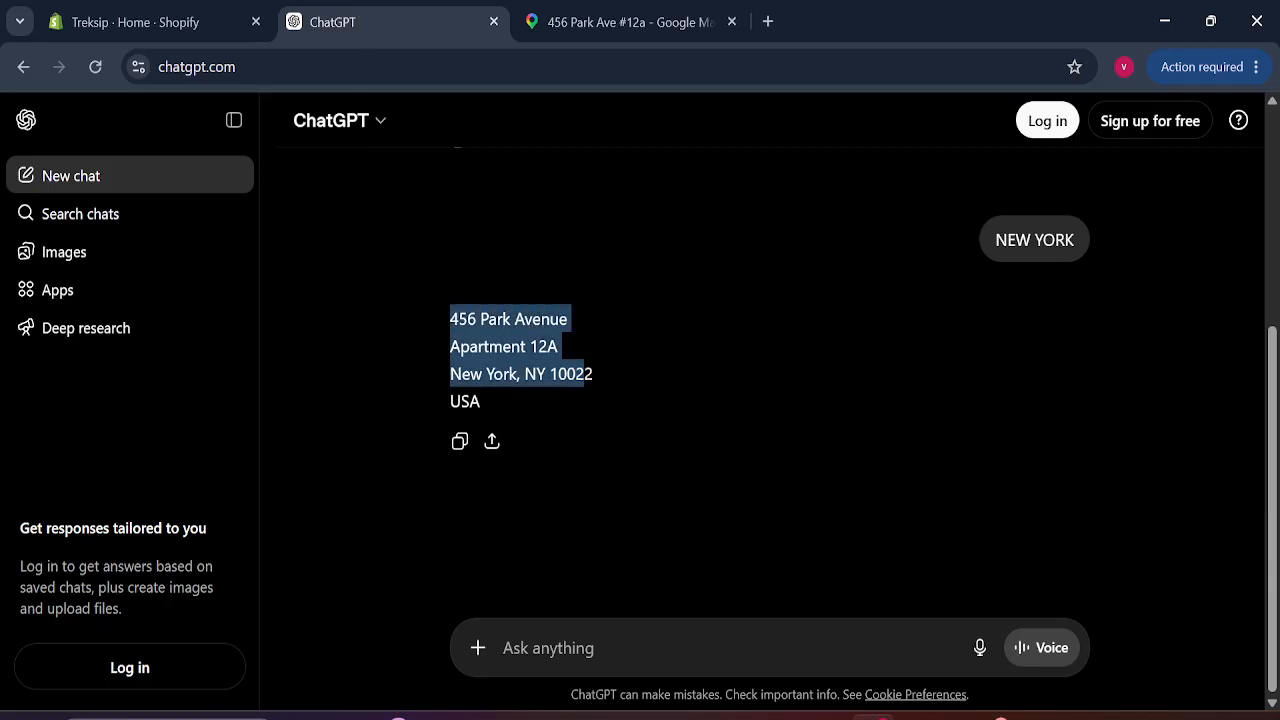
{"action": "left_click_drag", "start_coordinate": [481, 409], "coordinate": [285, 335]}
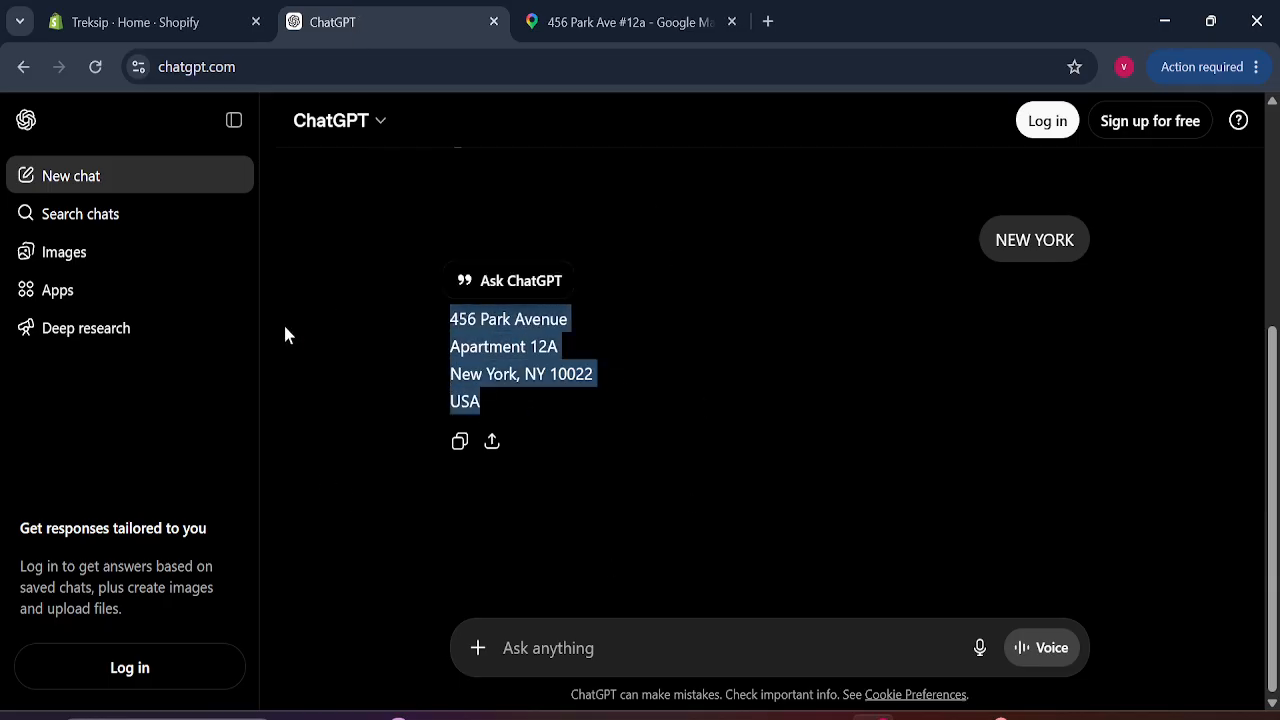
Switch to the Shopify admin and open the store's general settings.
{"action": "left_click", "coordinate": [112, 20]}
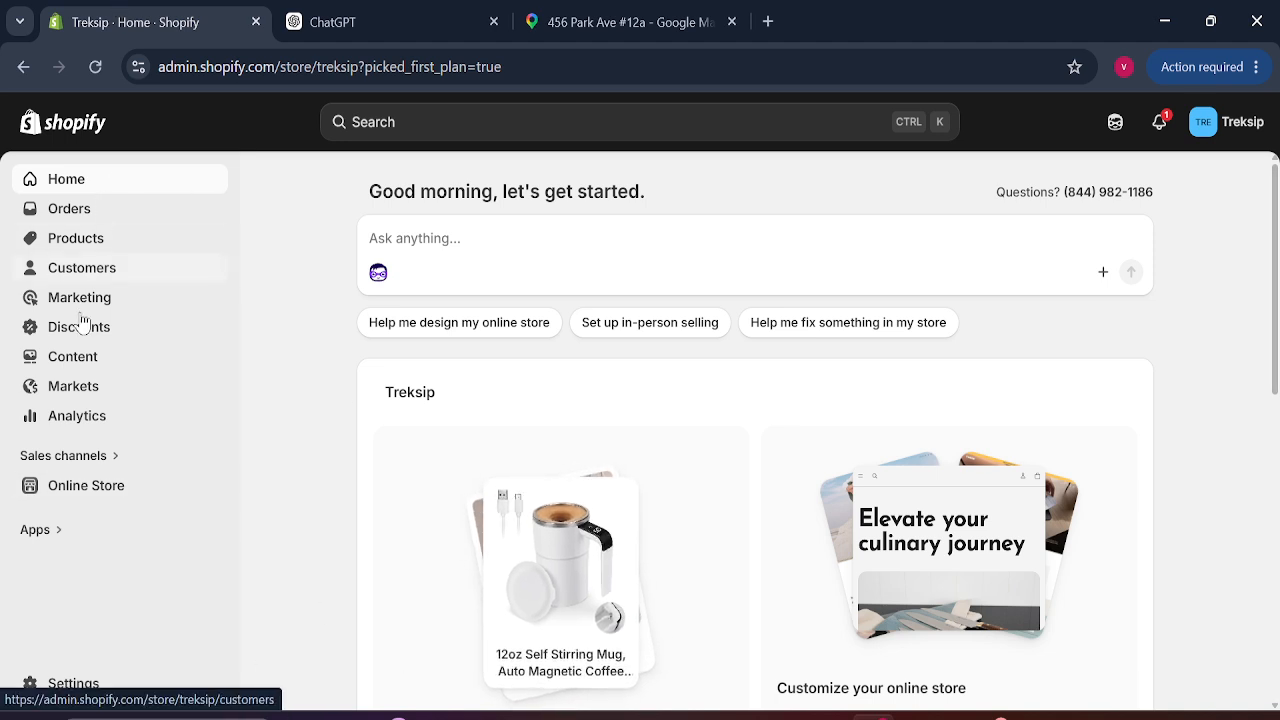
{"action": "left_click", "coordinate": [68, 688]}
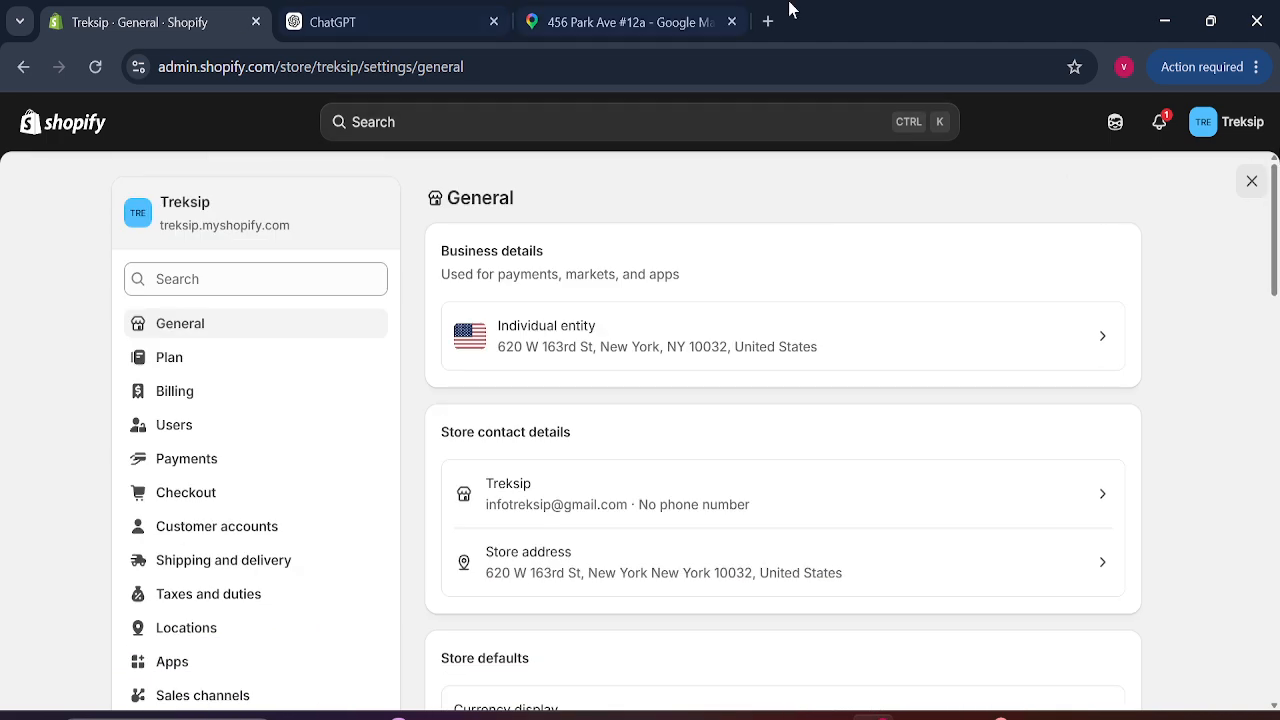
{"action": "left_click", "coordinate": [665, 15]}
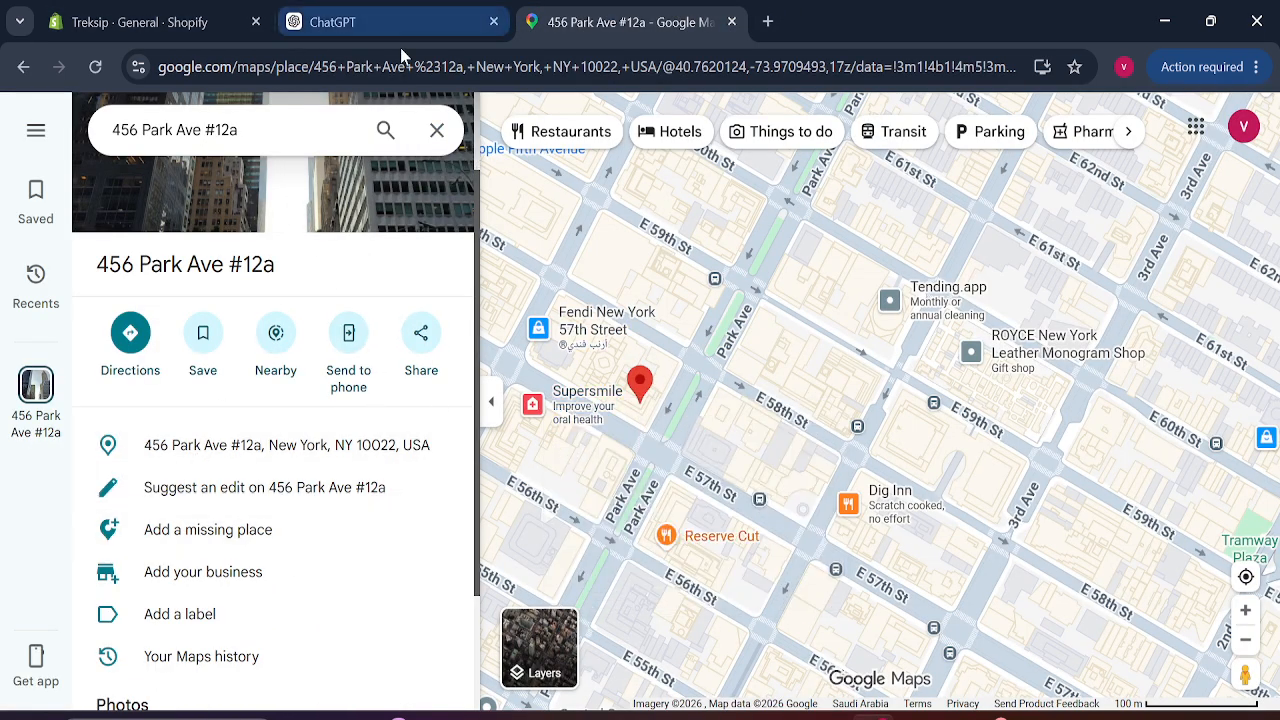
{"action": "left_click", "coordinate": [333, 12]}
{"action": "left_click", "coordinate": [560, 648]}
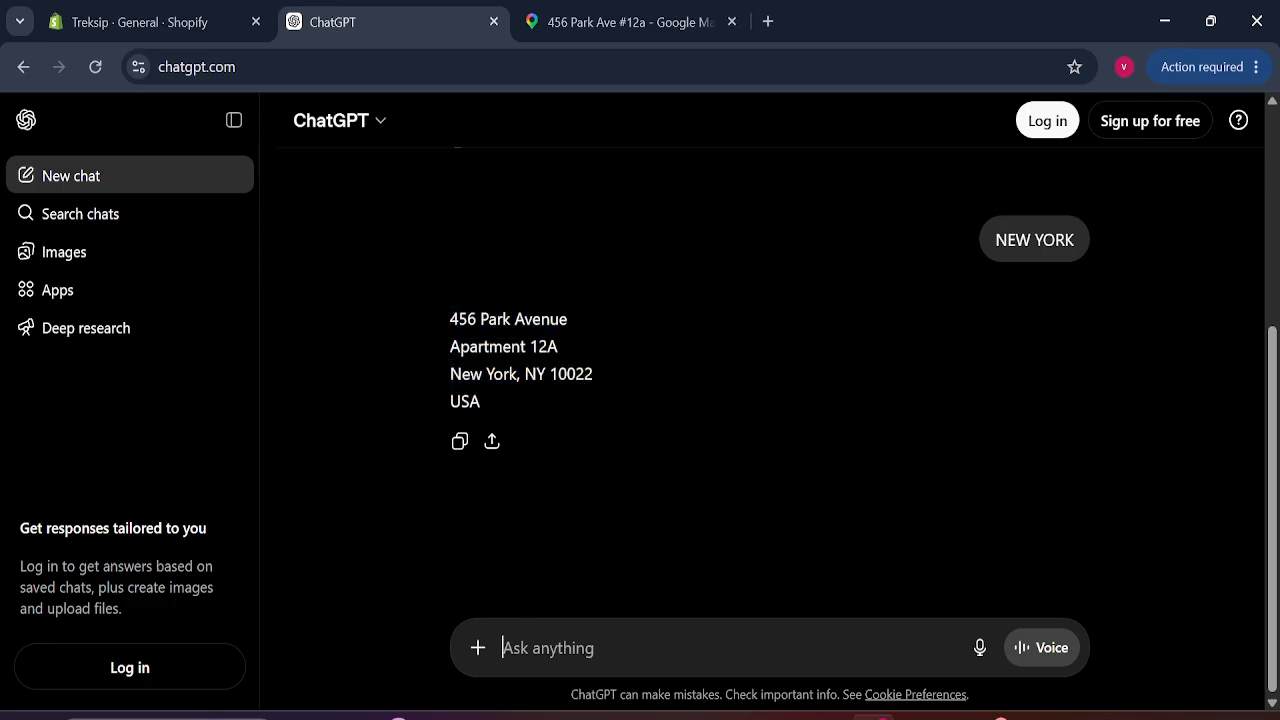
{"action": "left_click", "coordinate": [663, 12]}
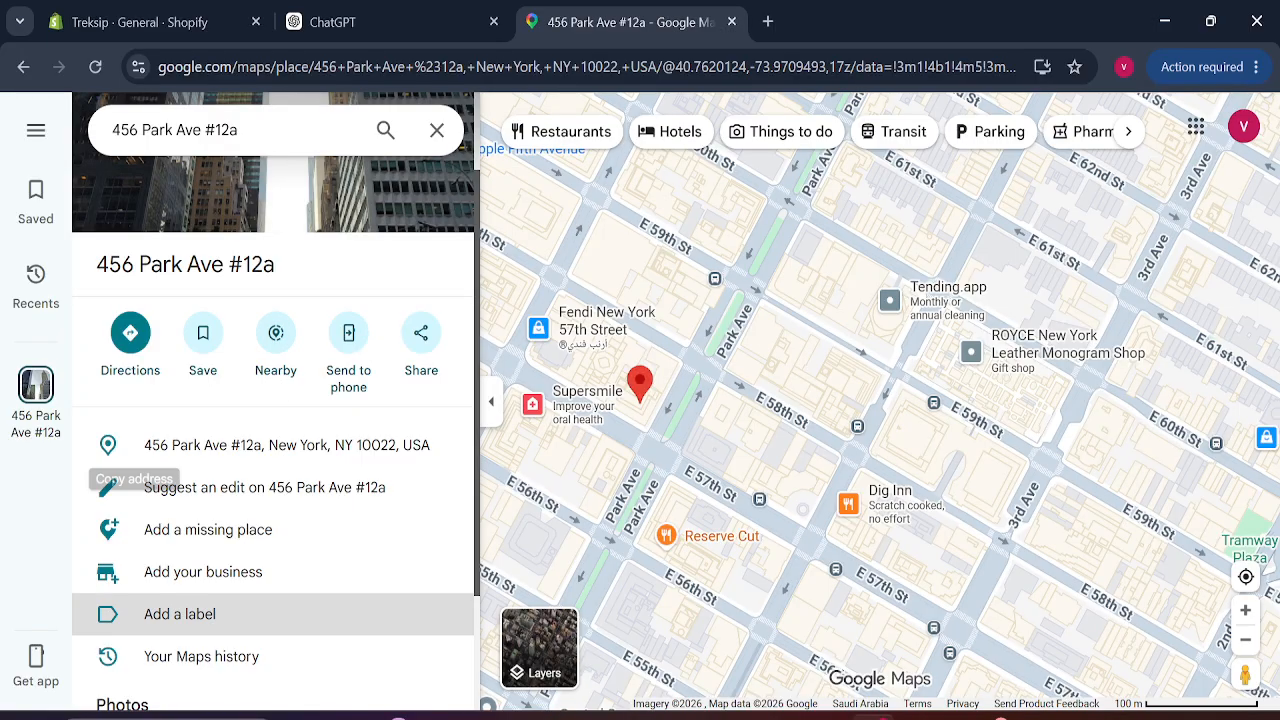
{"action": "left_click", "coordinate": [163, 12]}
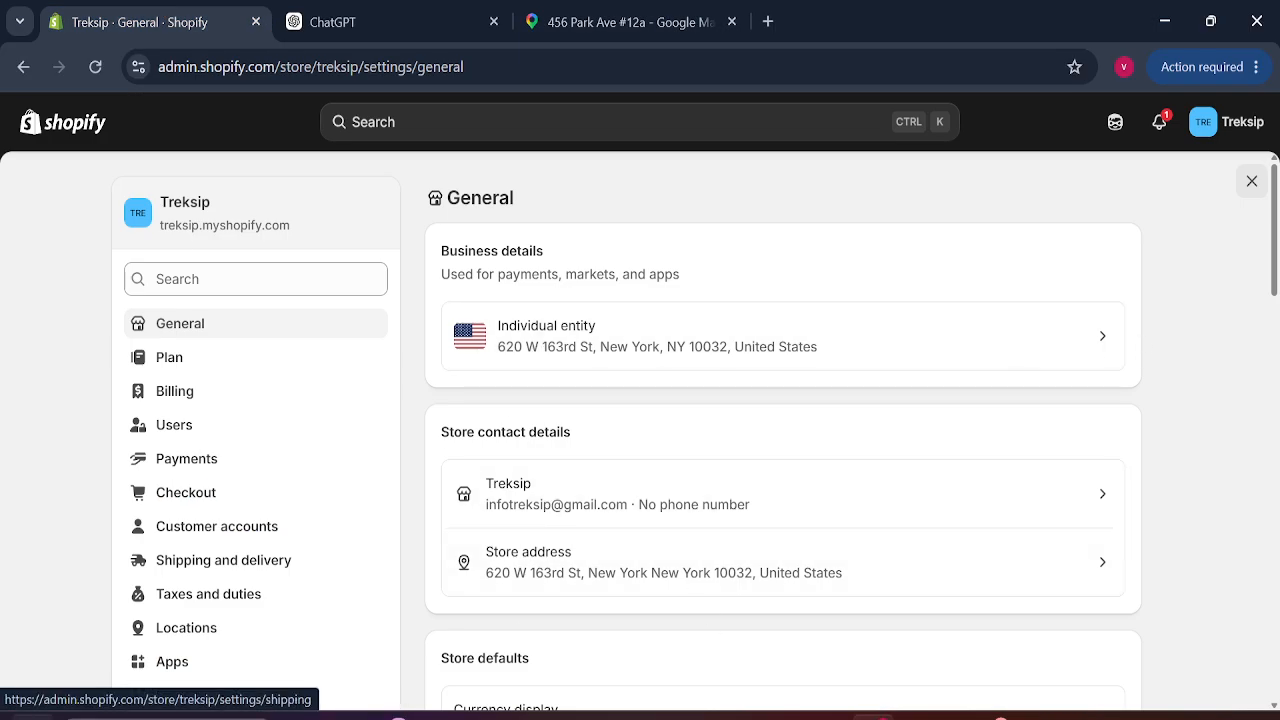
Switch to ChatGPT and ask for a phone number with the message "EKTA PHONE NUMBER DEO".
{"action": "left_click", "coordinate": [630, 21]}
{"action": "left_click", "coordinate": [335, 21]}
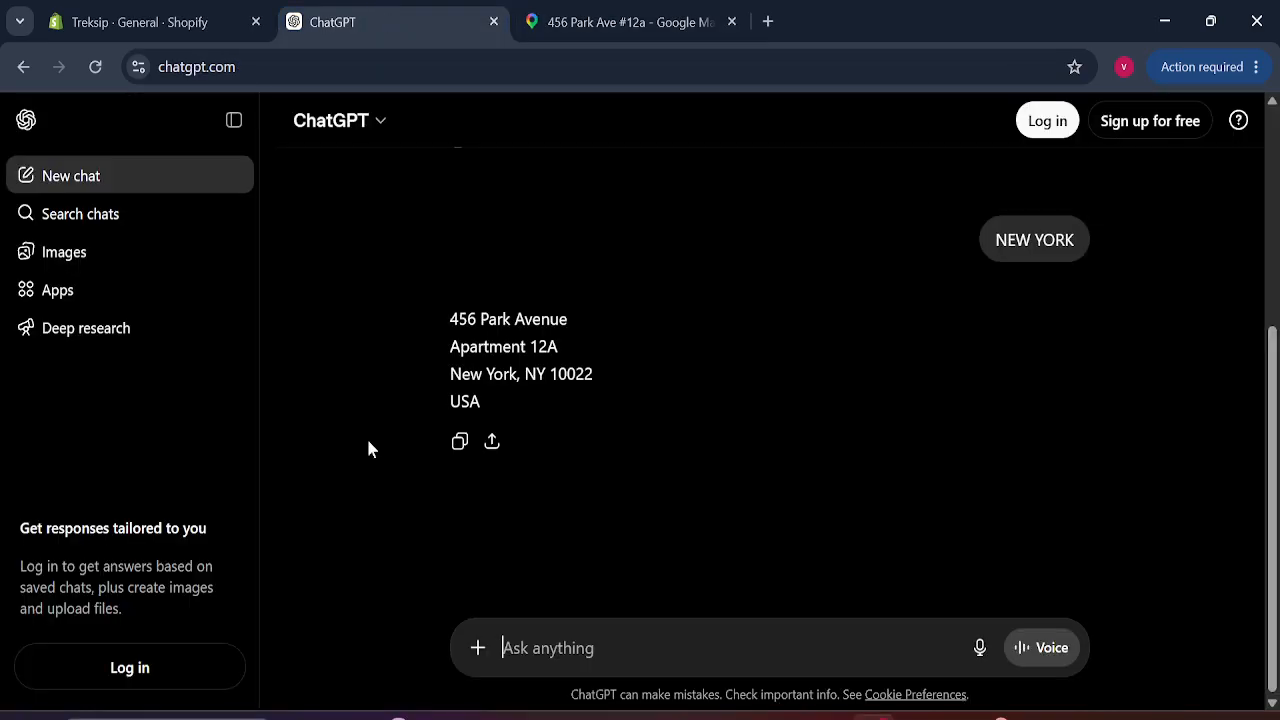
{"action": "type", "text": "EK"}
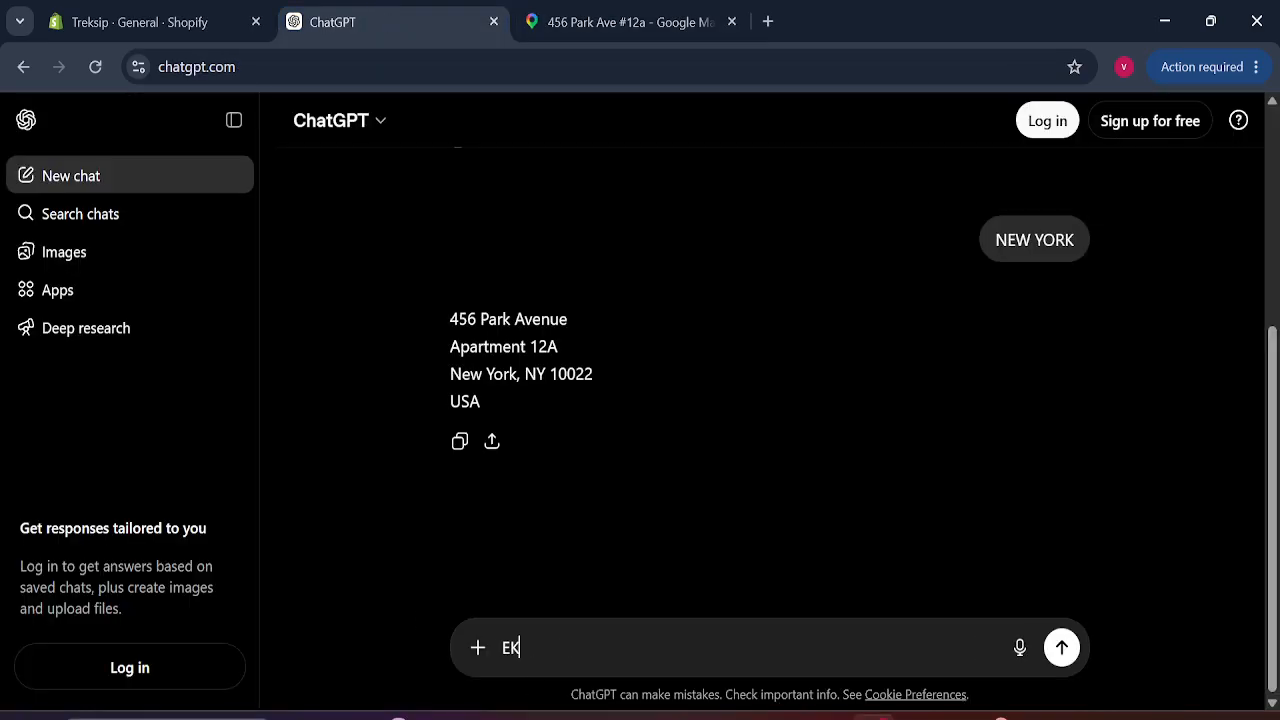
{"action": "type", "text": "TA PHON"}
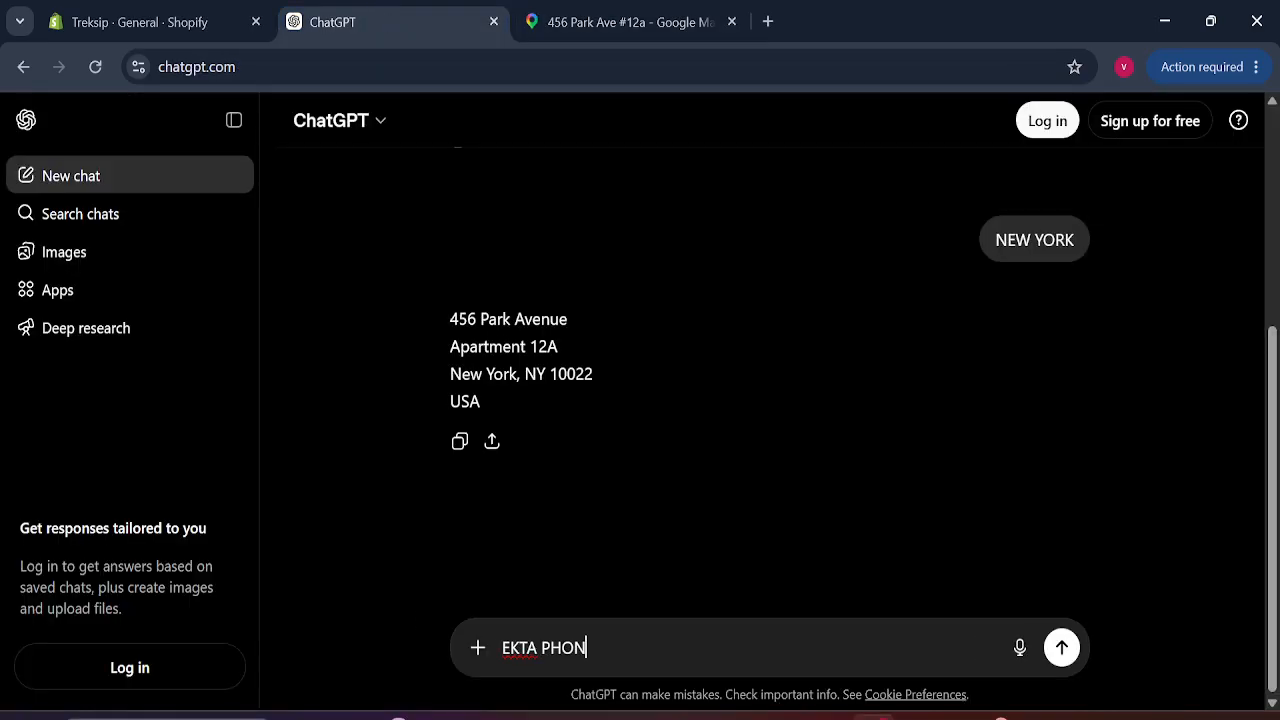
{"action": "type", "text": "E NUMBER DEO"}
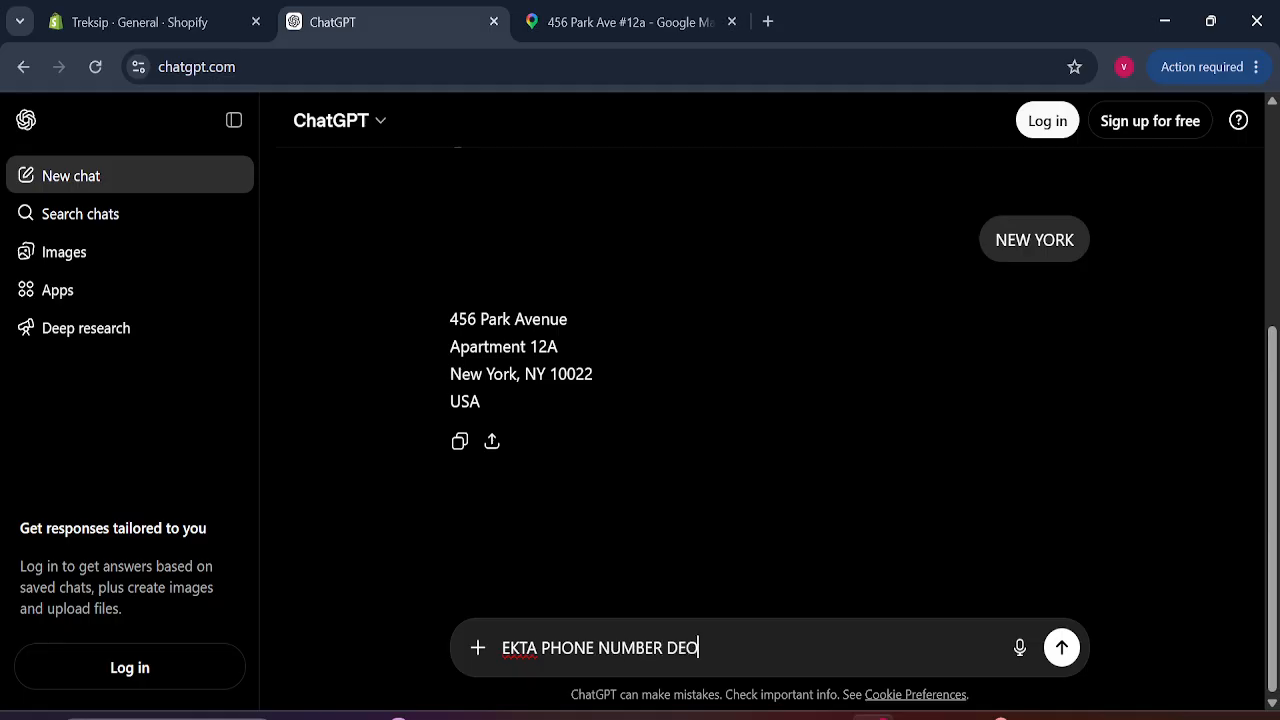
{"action": "key", "text": "Return"}
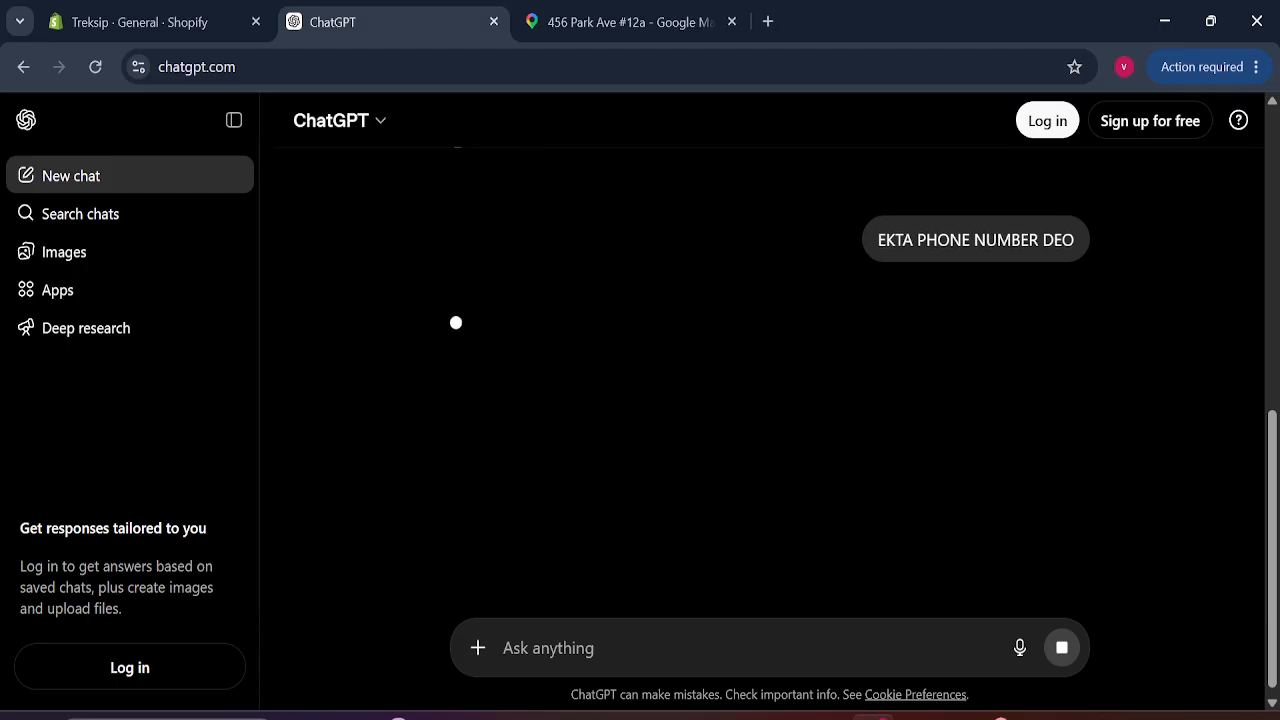
Check the generated US phone number and the note about its area code in the ChatGPT reply.
{"action": "left_click_drag", "start_coordinate": [438, 320], "coordinate": [688, 320]}
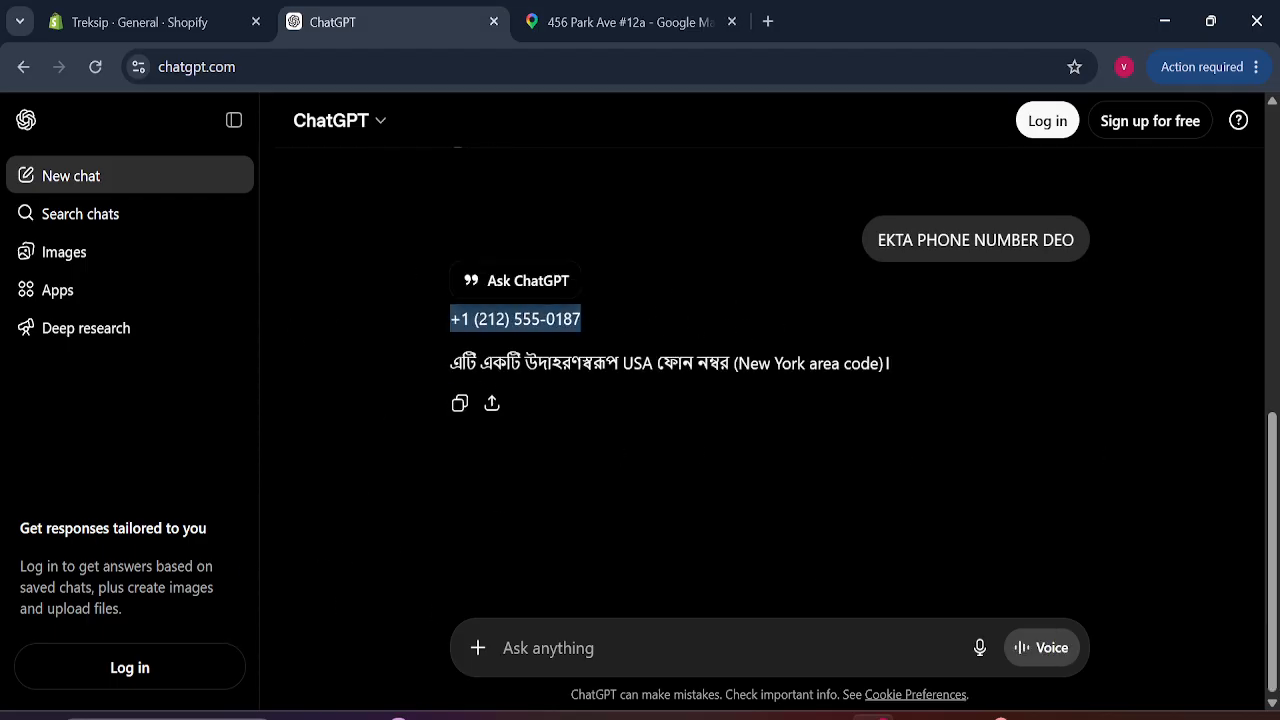
{"action": "left_click_drag", "start_coordinate": [451, 369], "coordinate": [880, 366]}
{"action": "left_click_drag", "start_coordinate": [564, 320], "coordinate": [439, 327]}
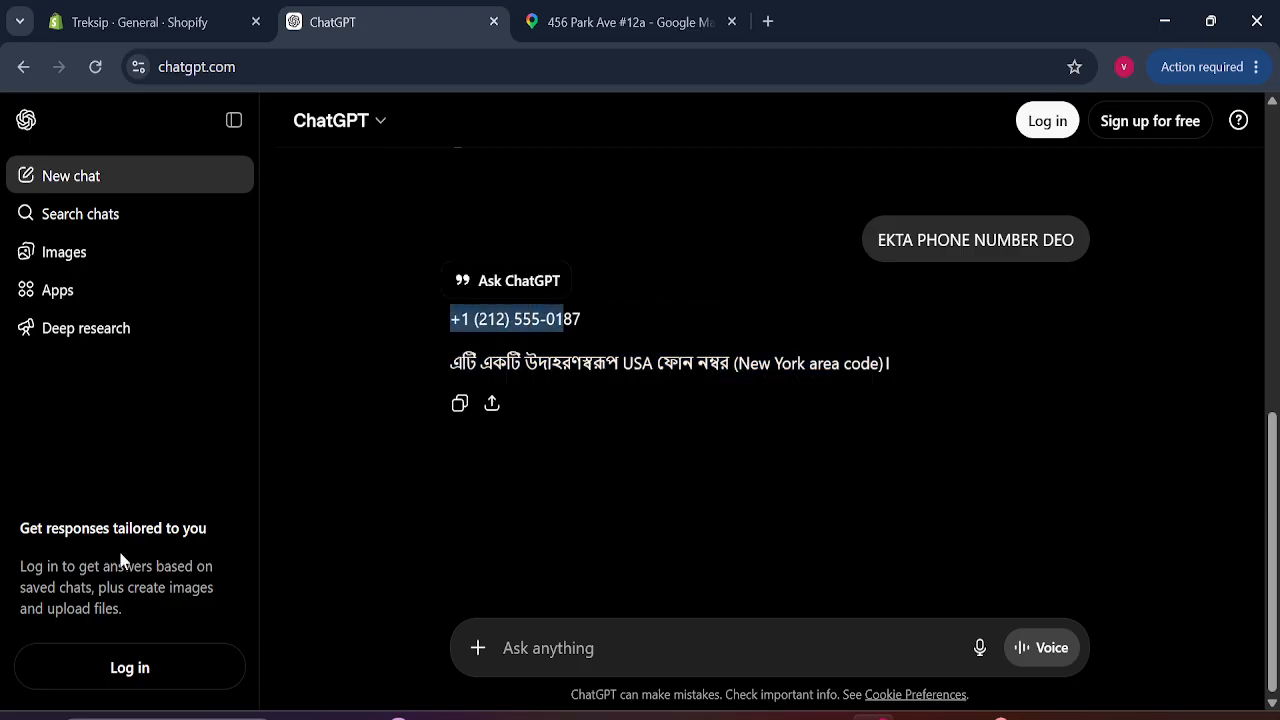
Return to Shopify's general settings and check the store name and its myshopify.com domain.
{"action": "left_click", "coordinate": [110, 12]}
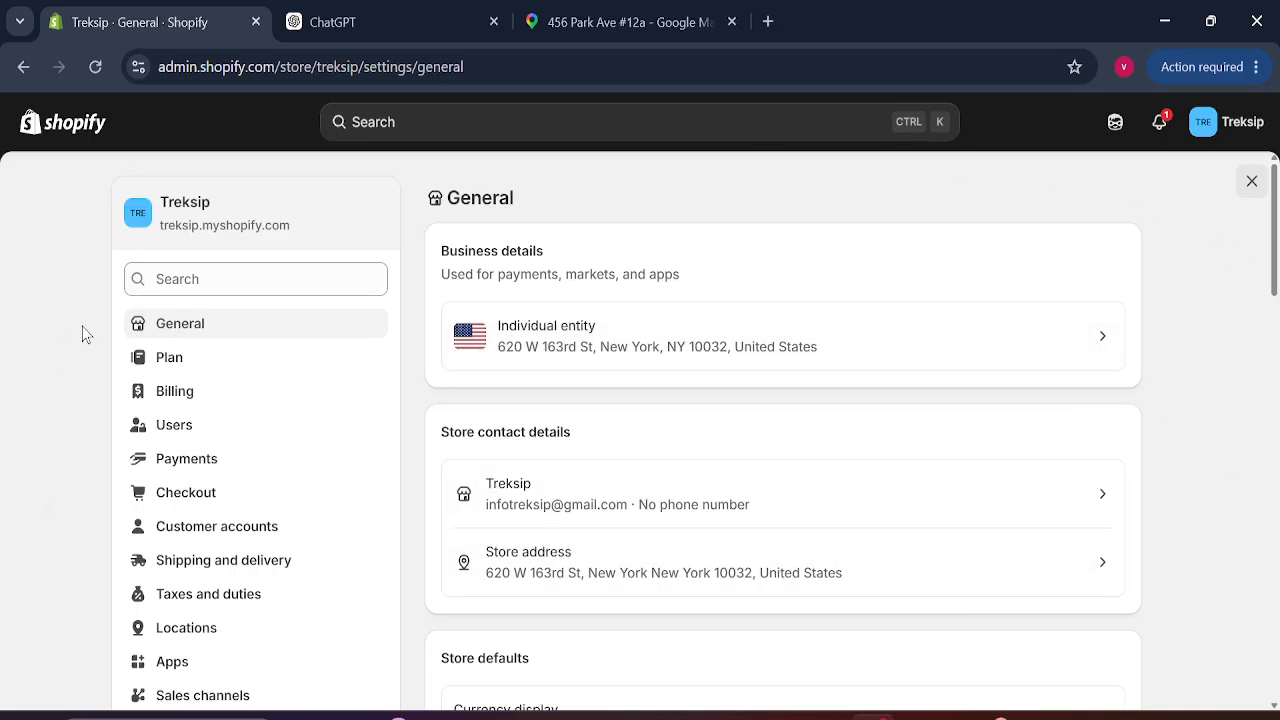
{"action": "left_click_drag", "start_coordinate": [108, 200], "coordinate": [300, 229]}
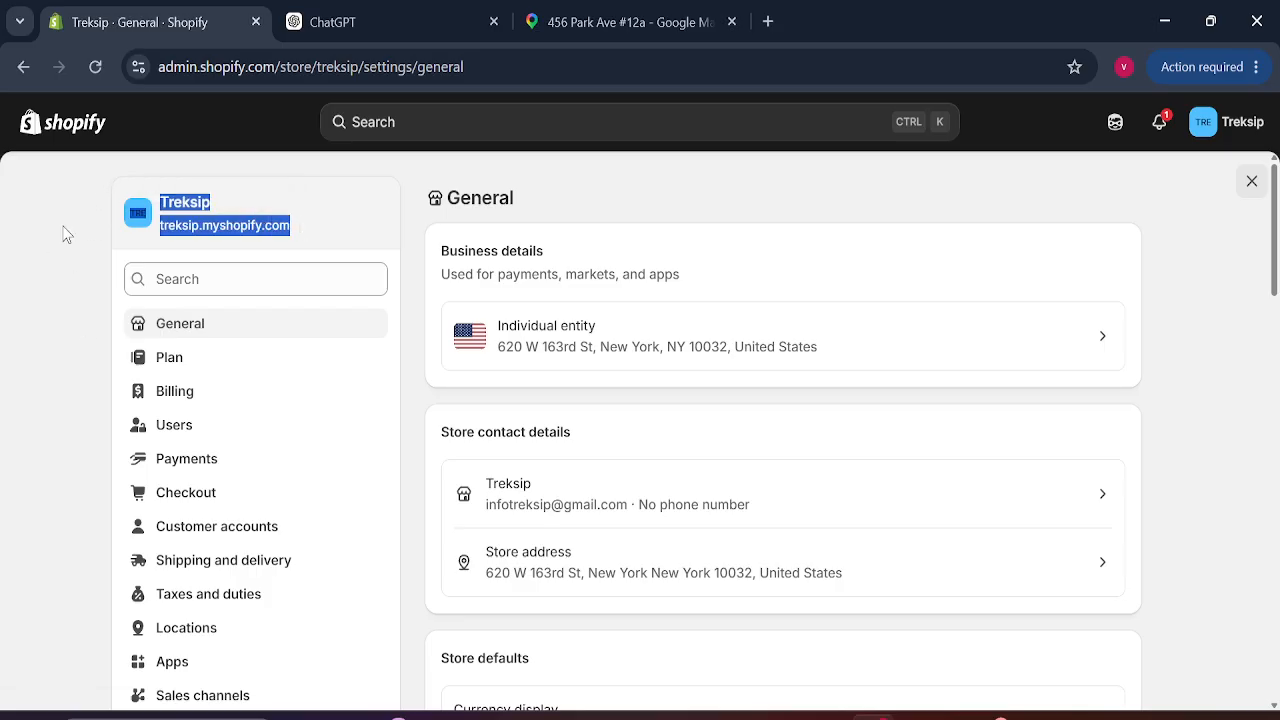
{"action": "left_click", "coordinate": [54, 277]}
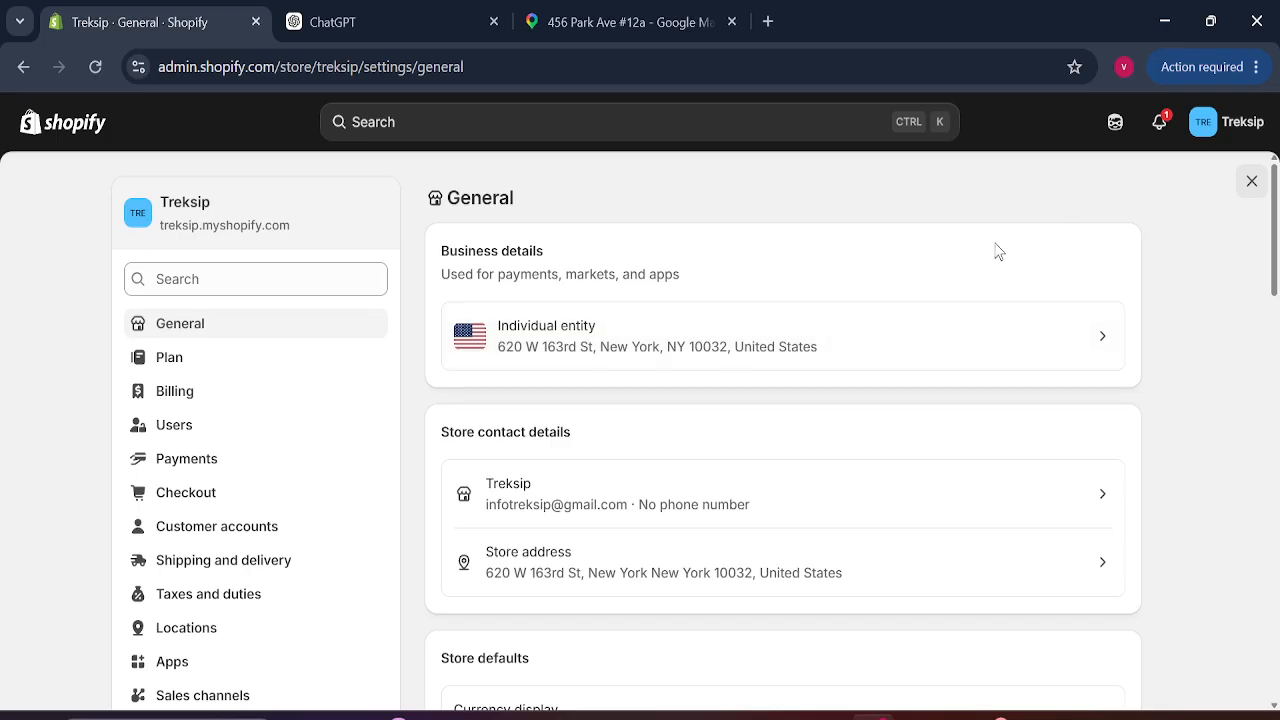